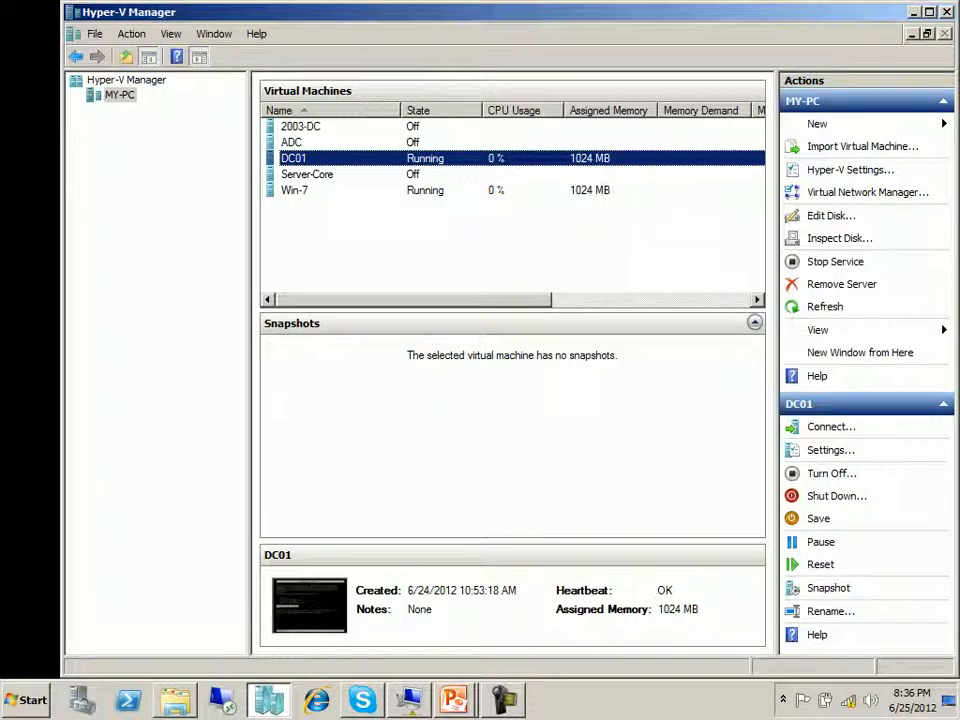
Step: Inspect the DC01.vhd hard drive in DC01's virtual machine settings and close them without changes
{"action": "right_click", "coordinate": [303, 157]}
{"action": "left_click", "coordinate": [344, 191]}
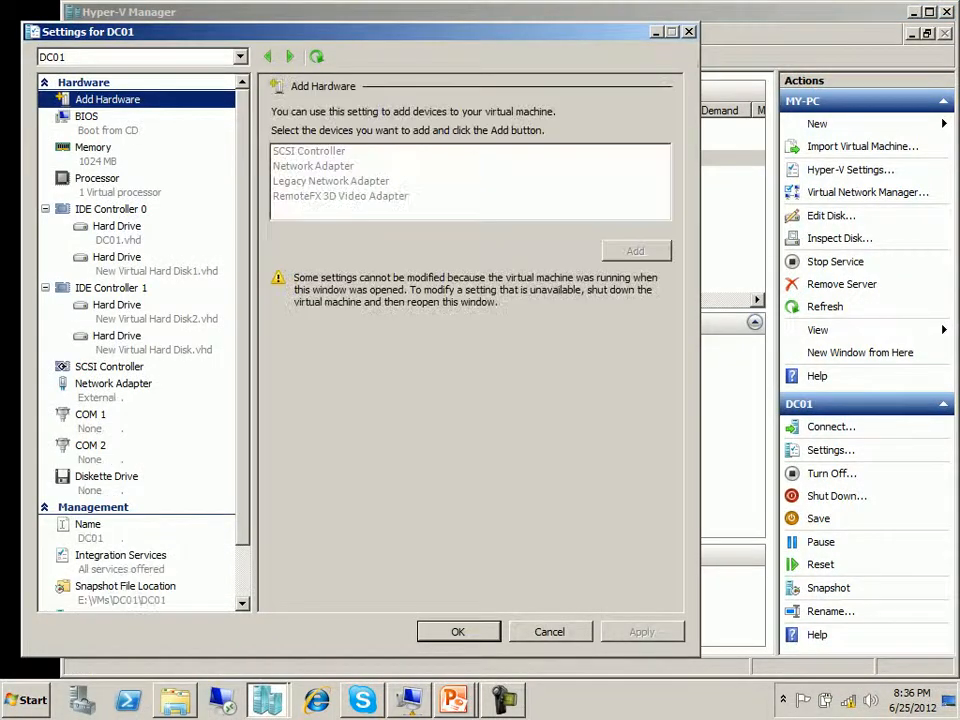
{"action": "left_click", "coordinate": [117, 227]}
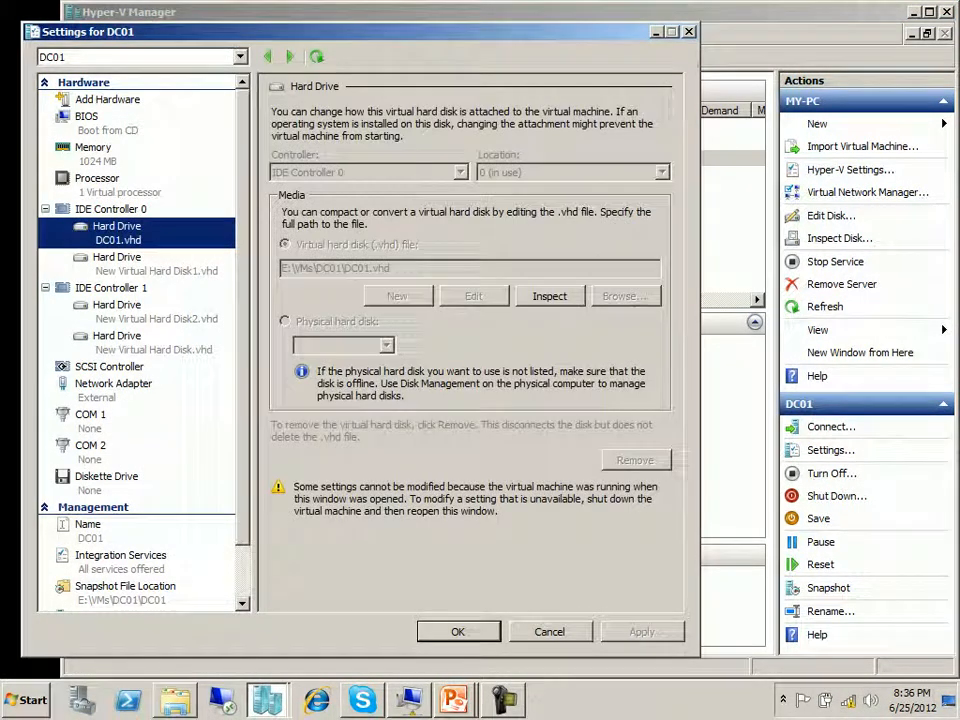
{"action": "left_click", "coordinate": [550, 632]}
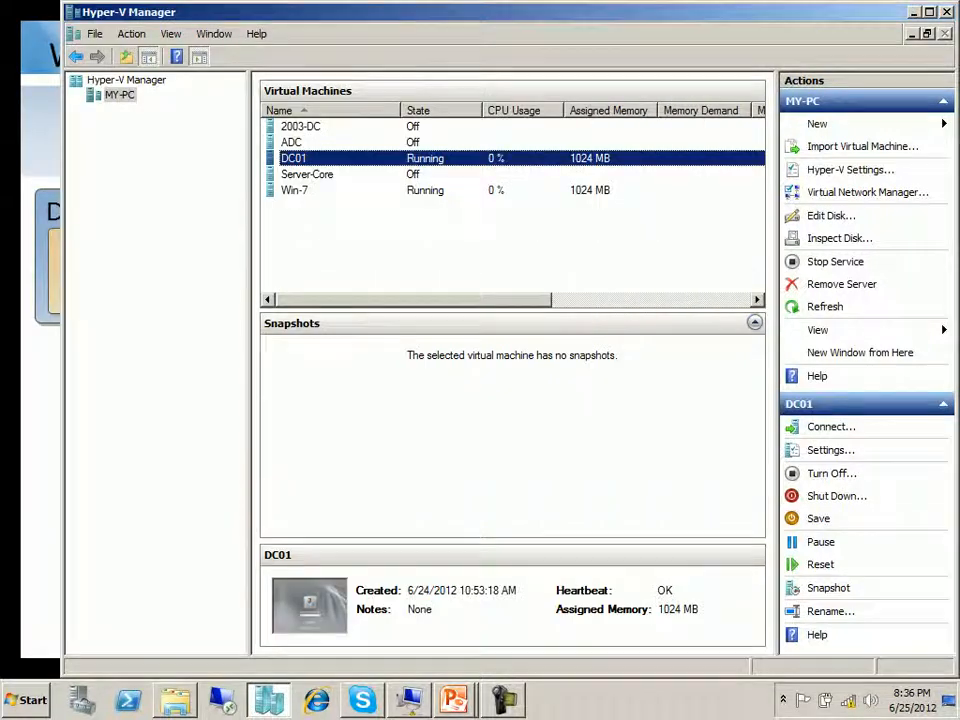
{"action": "left_click", "coordinate": [307, 174]}
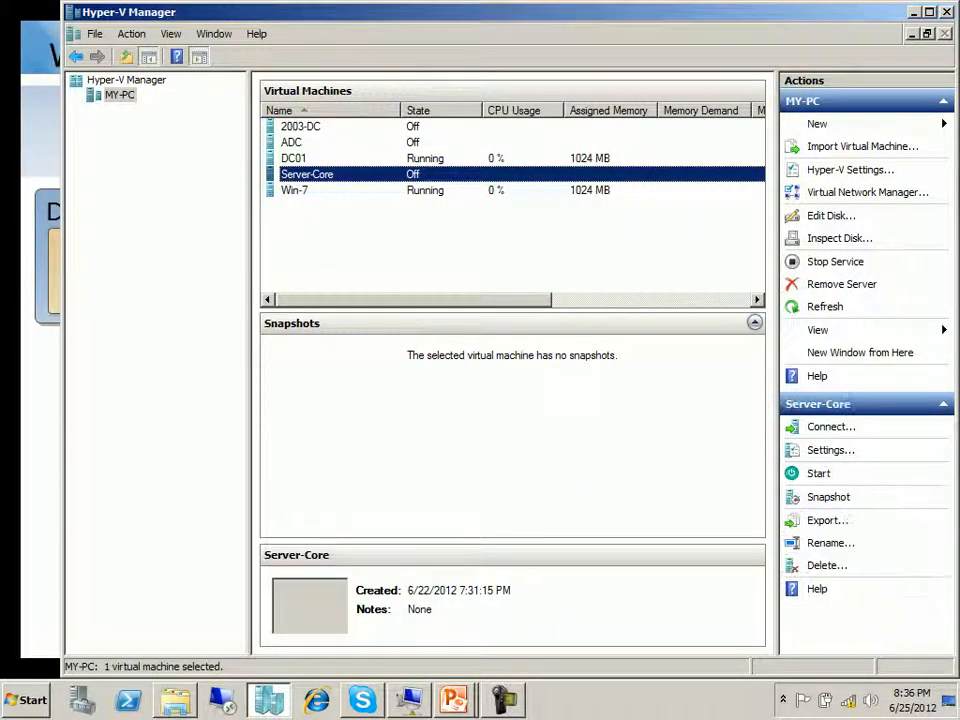
Step: Open the settings of the ADC virtual machine and add a hard drive to IDE Controller 0
{"action": "left_click", "coordinate": [321, 145]}
{"action": "right_click", "coordinate": [321, 146]}
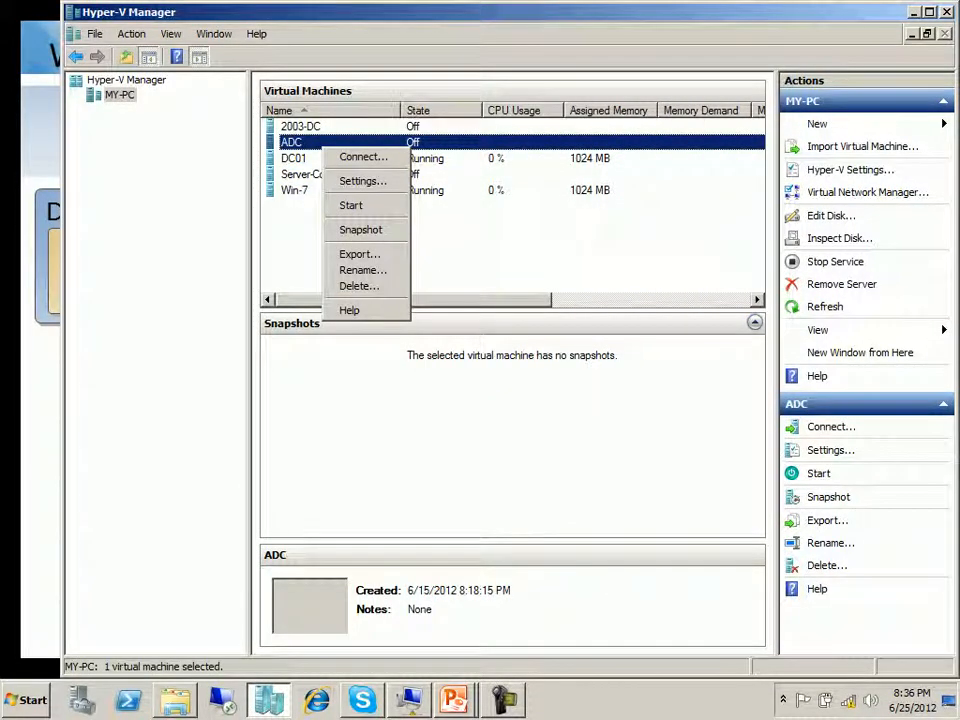
{"action": "left_click", "coordinate": [362, 181]}
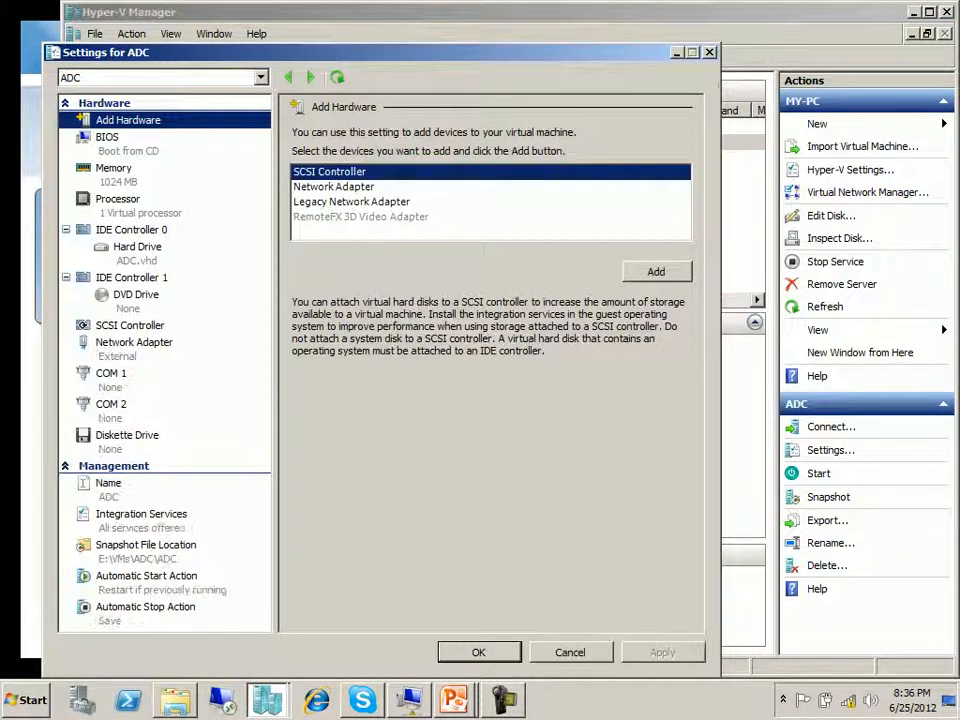
{"action": "left_click", "coordinate": [131, 230]}
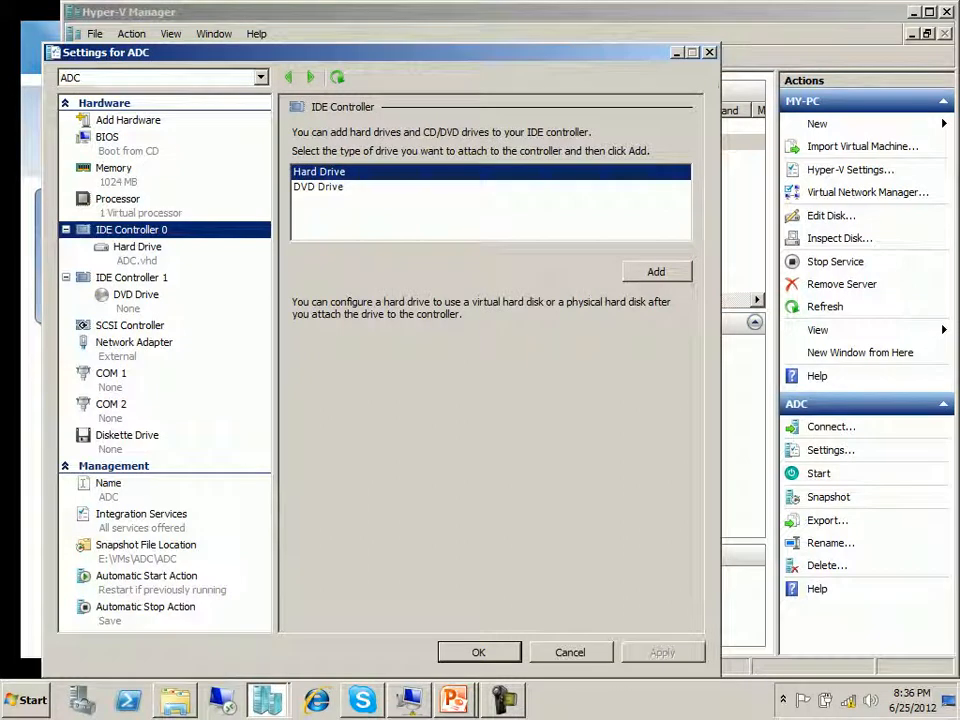
{"action": "left_click", "coordinate": [656, 272]}
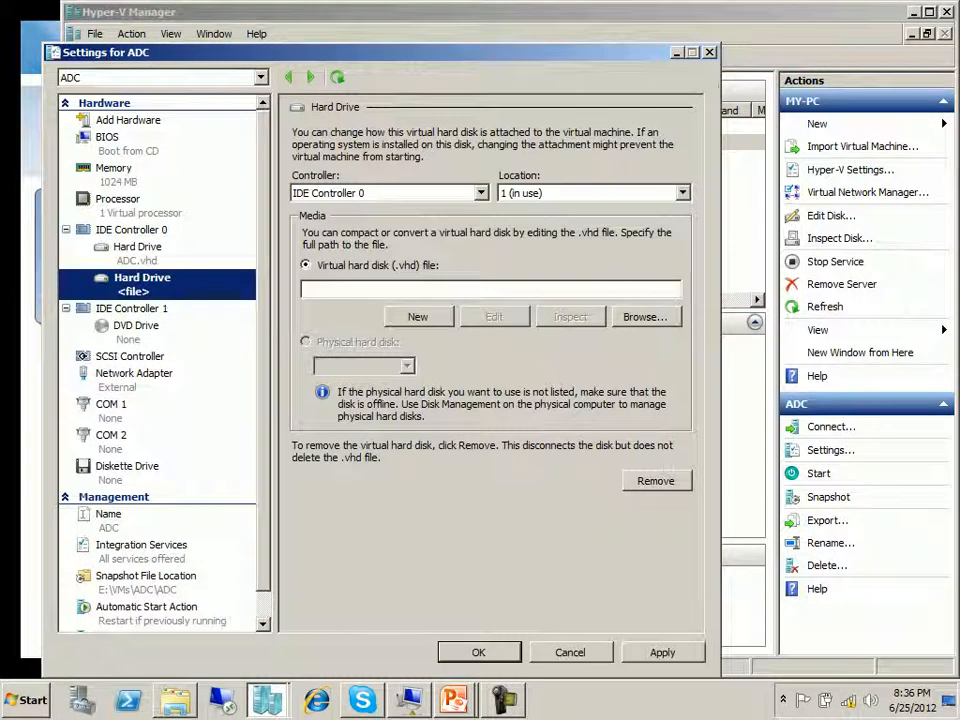
Step: Start creating a new virtual hard disk for the added drive, choosing the dynamically expanding type
{"action": "left_click", "coordinate": [418, 317]}
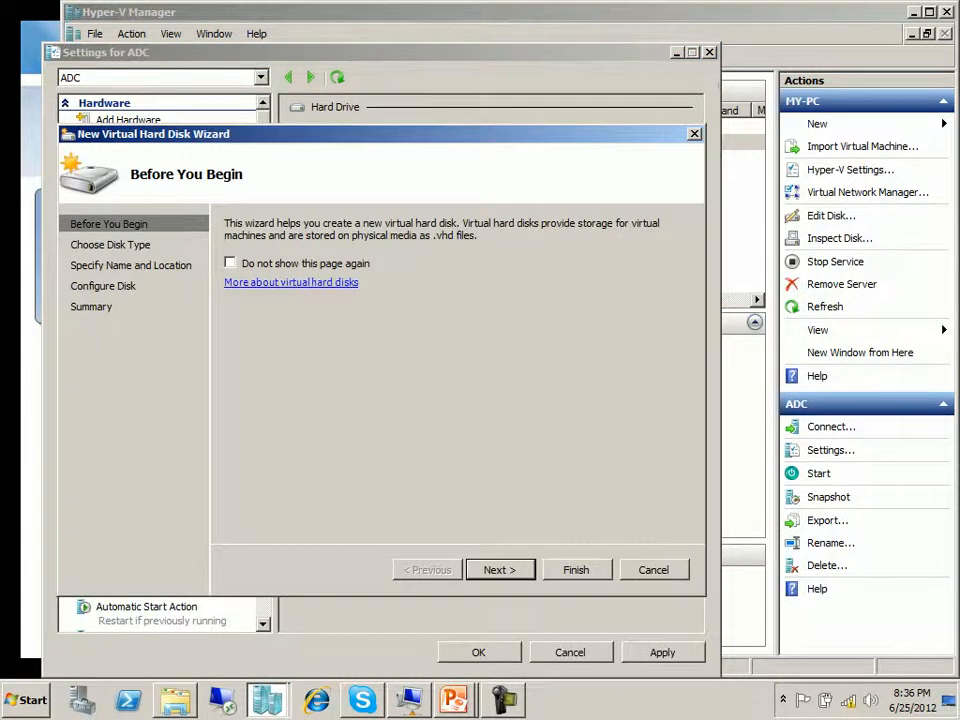
{"action": "left_click", "coordinate": [500, 570]}
{"action": "key", "text": "Down"}
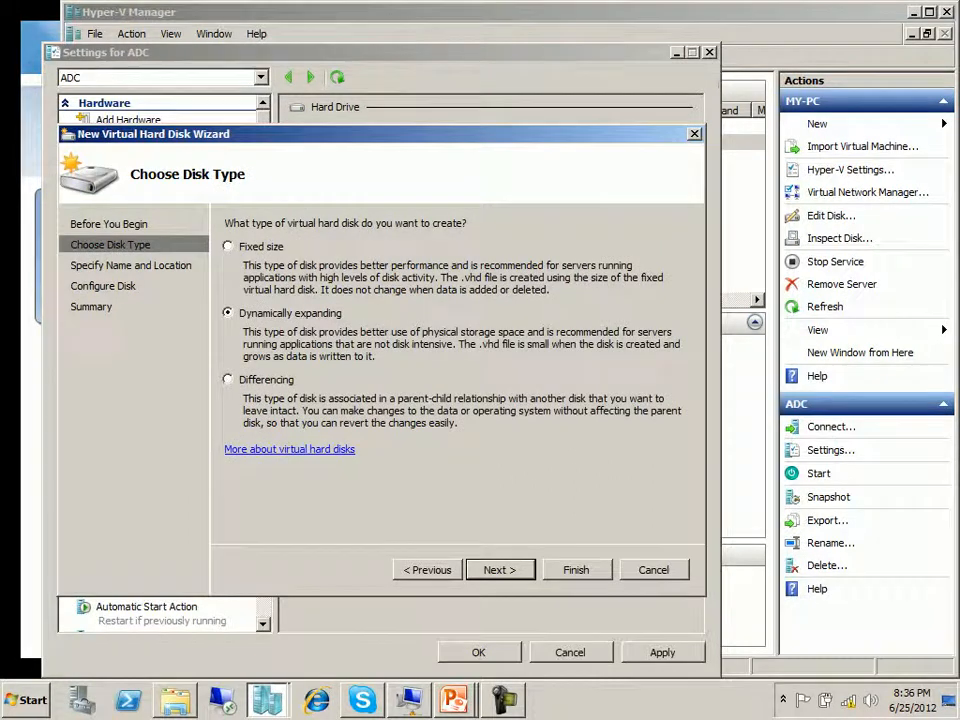
{"action": "key", "text": "Return"}
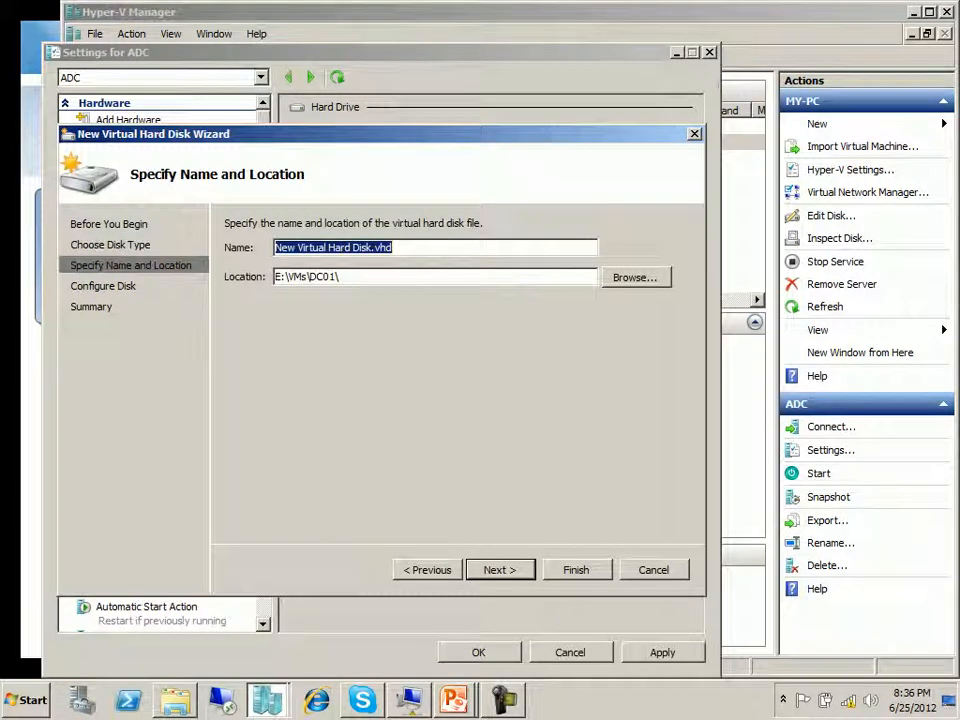
Step: Name the new virtual hard disk test01.vhd, keeping the proposed location
{"action": "left_click", "coordinate": [384, 247]}
{"action": "key", "text": "Left"}
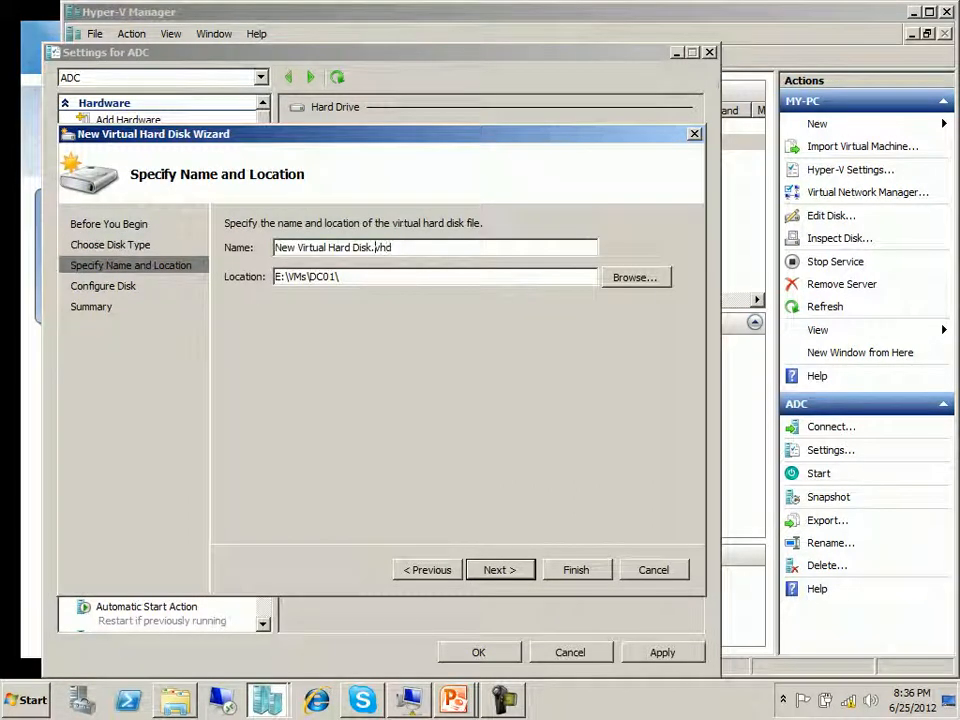
{"action": "key", "text": "BackSpace"}
{"action": "key", "text": "BackSpace"}
{"action": "key", "text": "BackSpace"}
{"action": "key", "text": "BackSpace"}
{"action": "key", "text": "BackSpace"}
{"action": "key", "text": "BackSpace"}
{"action": "key", "text": "BackSpace"}
{"action": "key", "text": "BackSpace"}
{"action": "key", "text": "BackSpace"}
{"action": "key", "text": "BackSpace"}
{"action": "key", "text": "BackSpace"}
{"action": "key", "text": "BackSpace"}
{"action": "key", "text": "BackSpace"}
{"action": "key", "text": "BackSpace"}
{"action": "key", "text": "BackSpace"}
{"action": "key", "text": "BackSpace"}
{"action": "key", "text": "BackSpace"}
{"action": "key", "text": "BackSpace"}
{"action": "key", "text": "BackSpace"}
{"action": "key", "text": "BackSpace"}
{"action": "key", "text": "BackSpace"}
{"action": "key", "text": "BackSpace"}
{"action": "type", "text": "test01."}
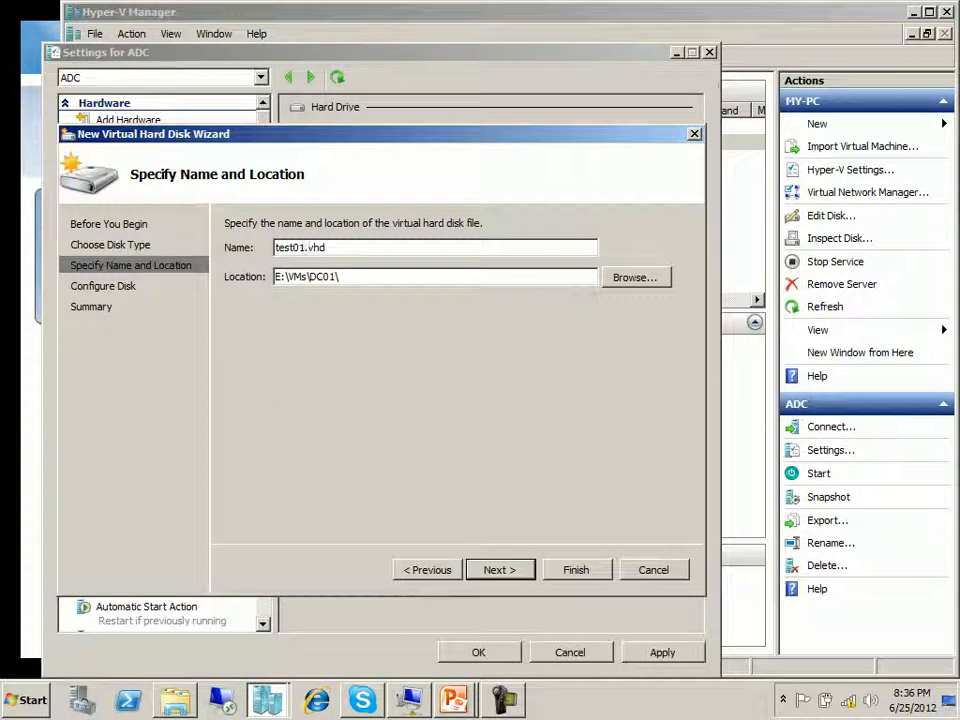
{"action": "key", "text": "Return"}
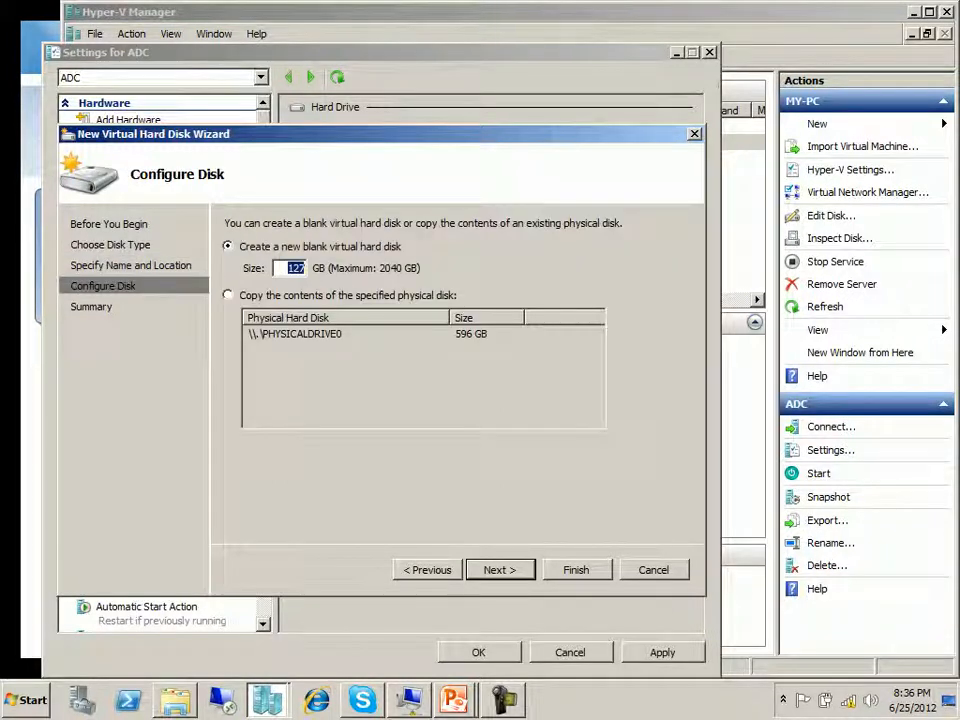
Step: Set the blank virtual hard disk's size to 20 GB and create it
{"action": "left_click", "coordinate": [304, 268]}
{"action": "key", "text": "BackSpace"}
{"action": "key", "text": "BackSpace"}
{"action": "key", "text": "BackSpace"}
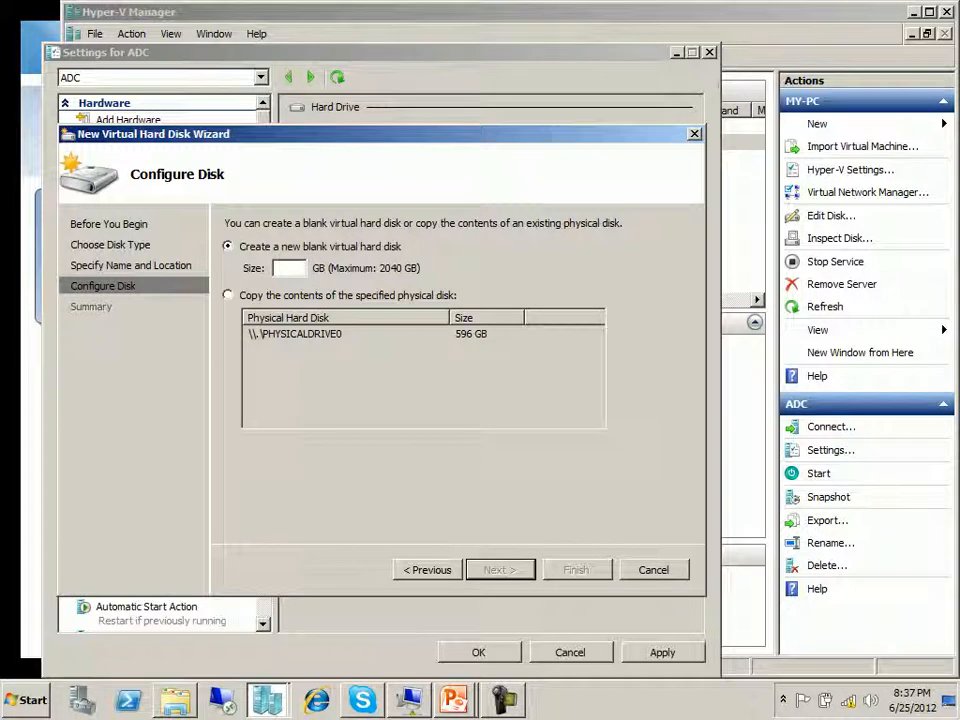
{"action": "type", "text": "20"}
{"action": "key", "text": "Return"}
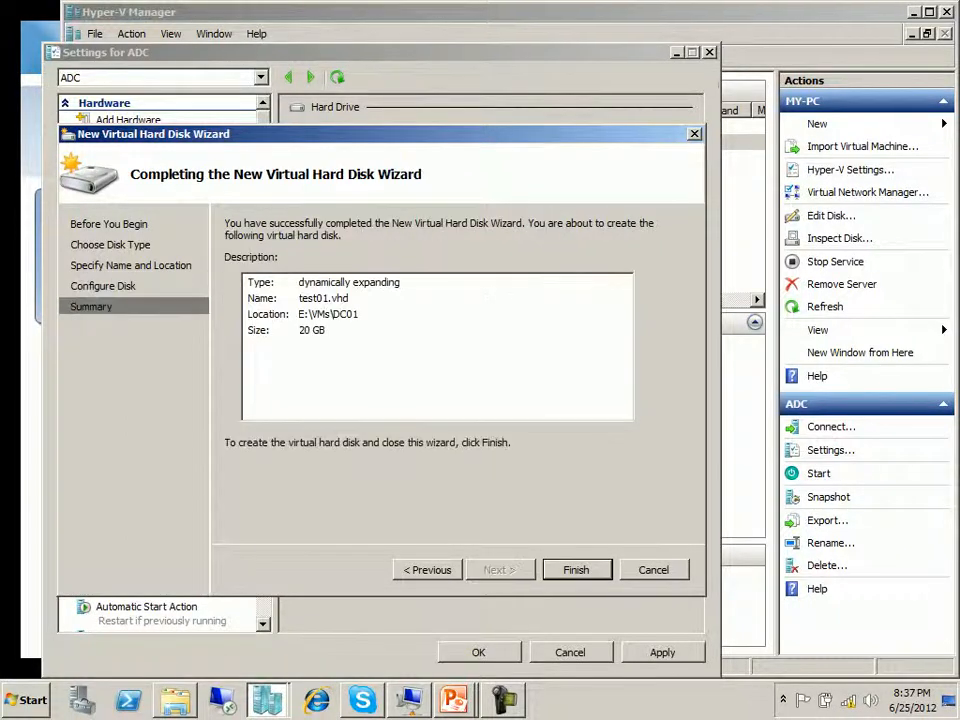
{"action": "key", "text": "Return"}
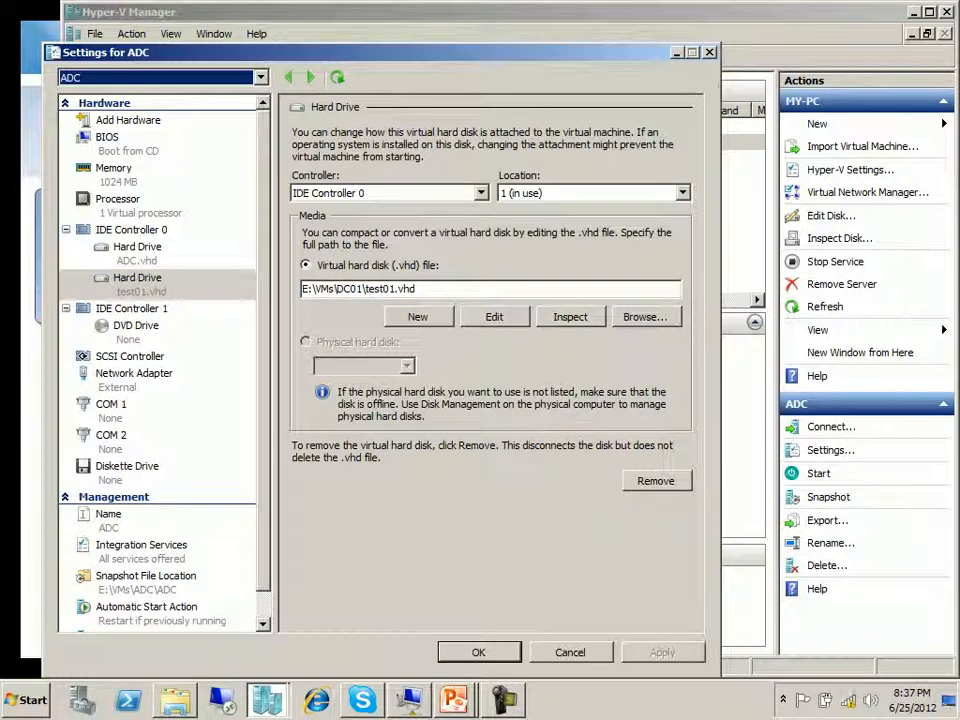
Step: Add a hard drive to IDE Controller 1 and start a new dynamically expanding virtual hard disk for it
{"action": "left_click", "coordinate": [132, 309]}
{"action": "left_click", "coordinate": [657, 272]}
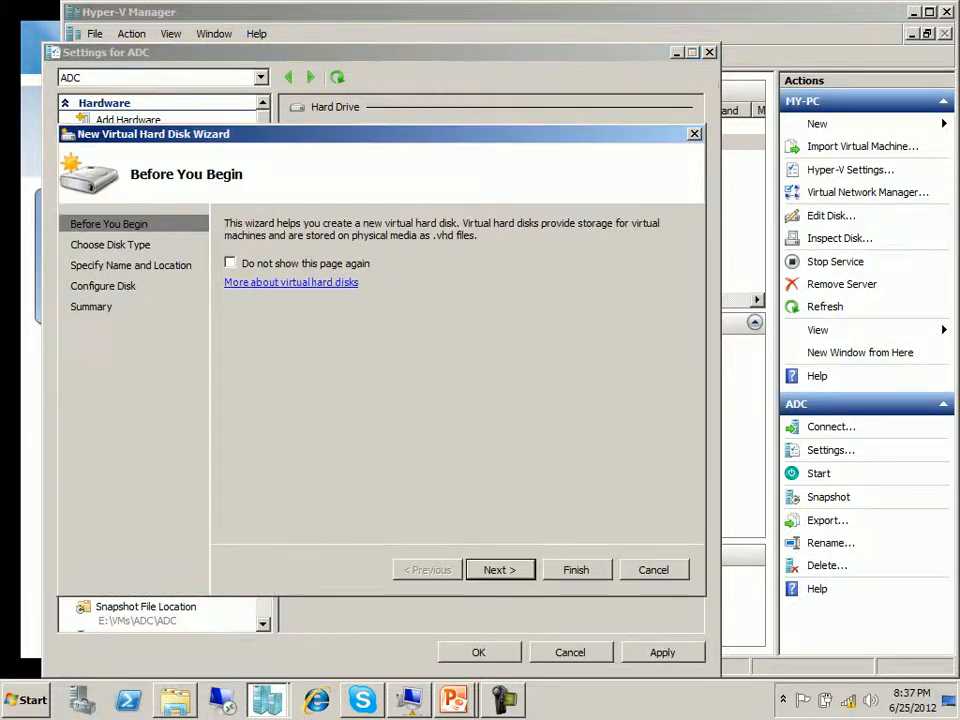
{"action": "left_click", "coordinate": [500, 570]}
{"action": "key", "text": "Down"}
{"action": "key", "text": "Return"}
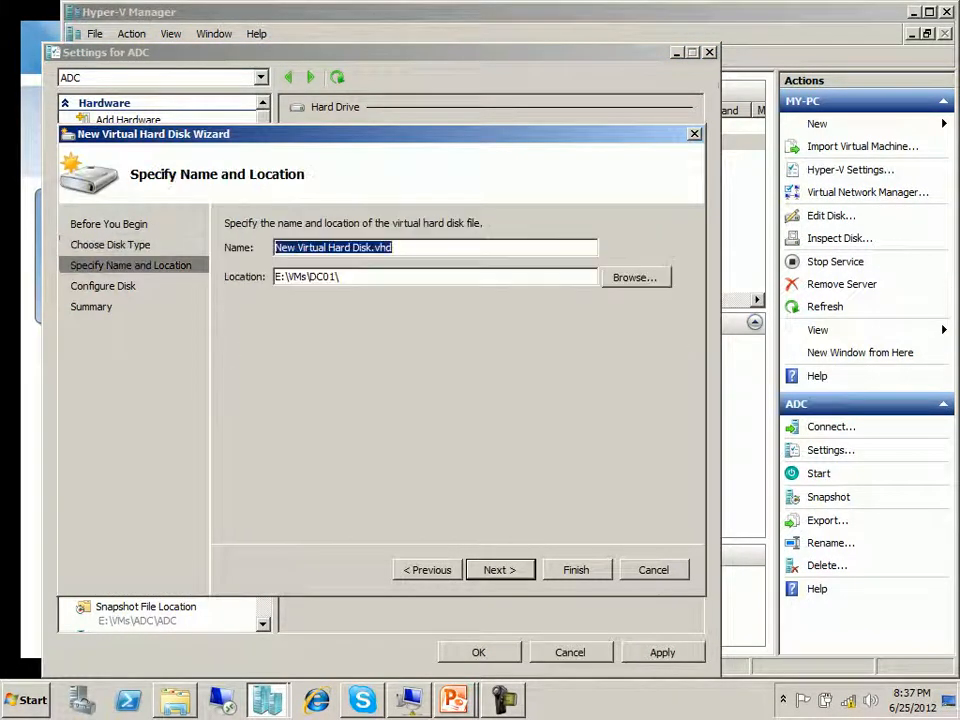
Step: Name the second virtual hard disk Test02.vhd, keeping the proposed location
{"action": "key", "text": "shift+Left"}
{"action": "key", "text": "shift+Left"}
{"action": "key", "text": "shift+Left"}
{"action": "key", "text": "shift+Left"}
{"action": "type", "text": "Test02"}
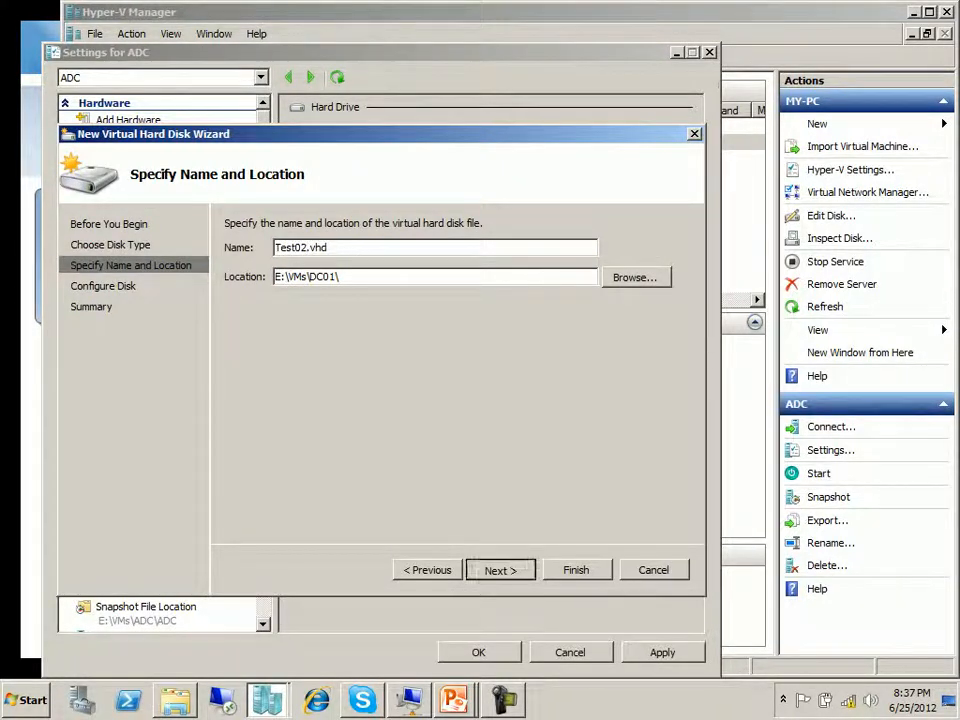
{"action": "key", "text": "Return"}
Step: Create the second disk with a size of 40 GB, then apply and close the ADC settings
{"action": "key", "text": "Tab"}
{"action": "type", "text": "40"}
{"action": "key", "text": "Return"}
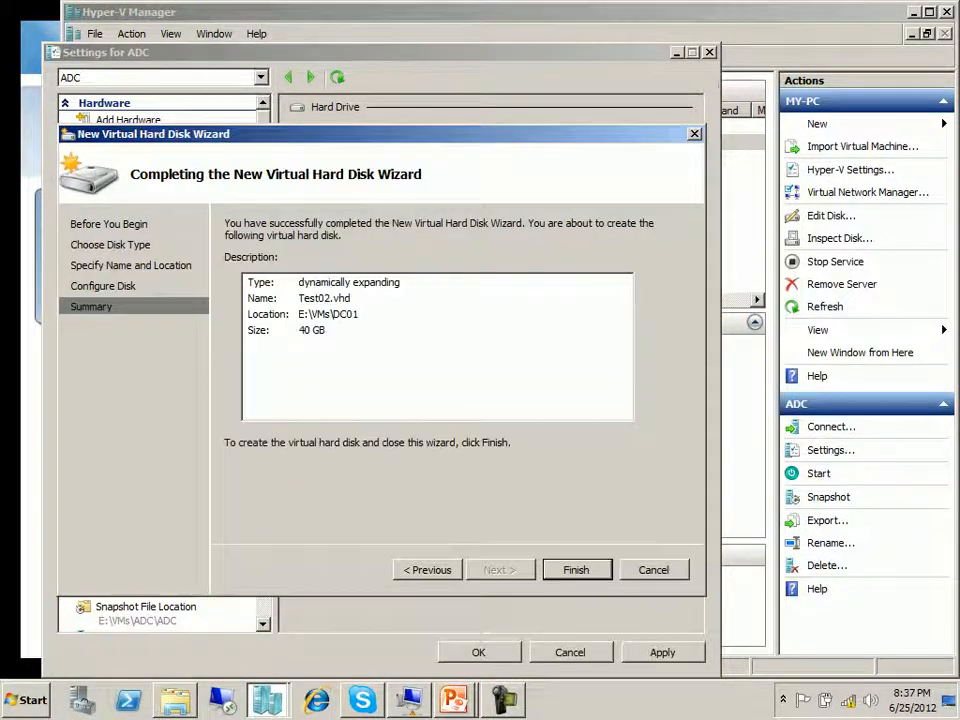
{"action": "key", "text": "Return"}
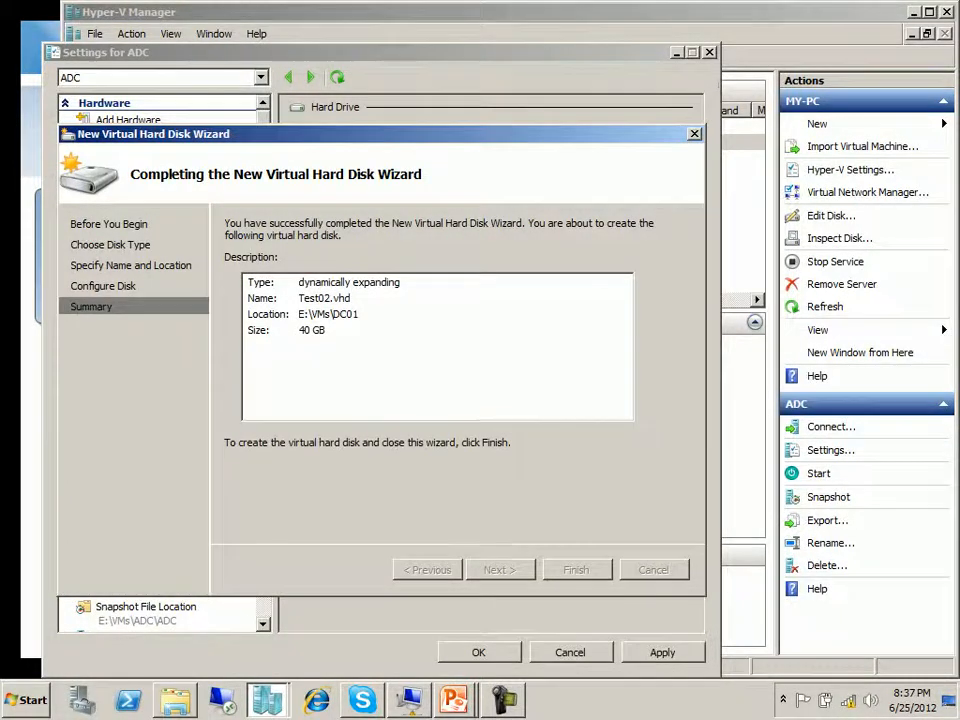
{"action": "left_click", "coordinate": [662, 652]}
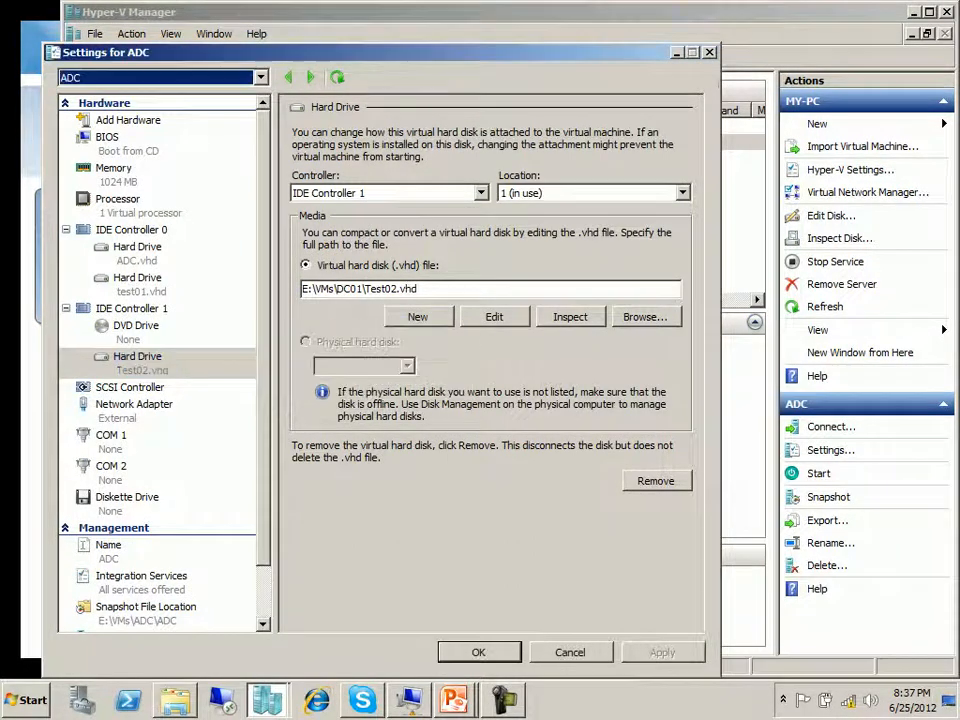
{"action": "left_click", "coordinate": [479, 652]}
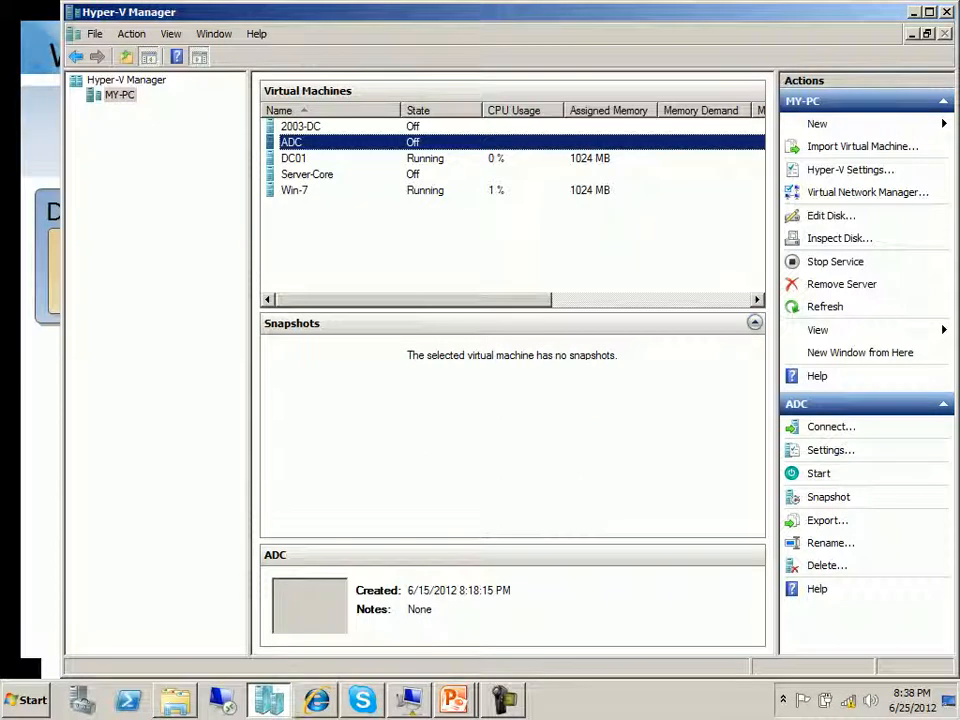
Step: Switch to the DC01 virtual machine connection and log on as MCITP\Administrator by entering the account password
{"action": "left_click", "coordinate": [409, 700]}
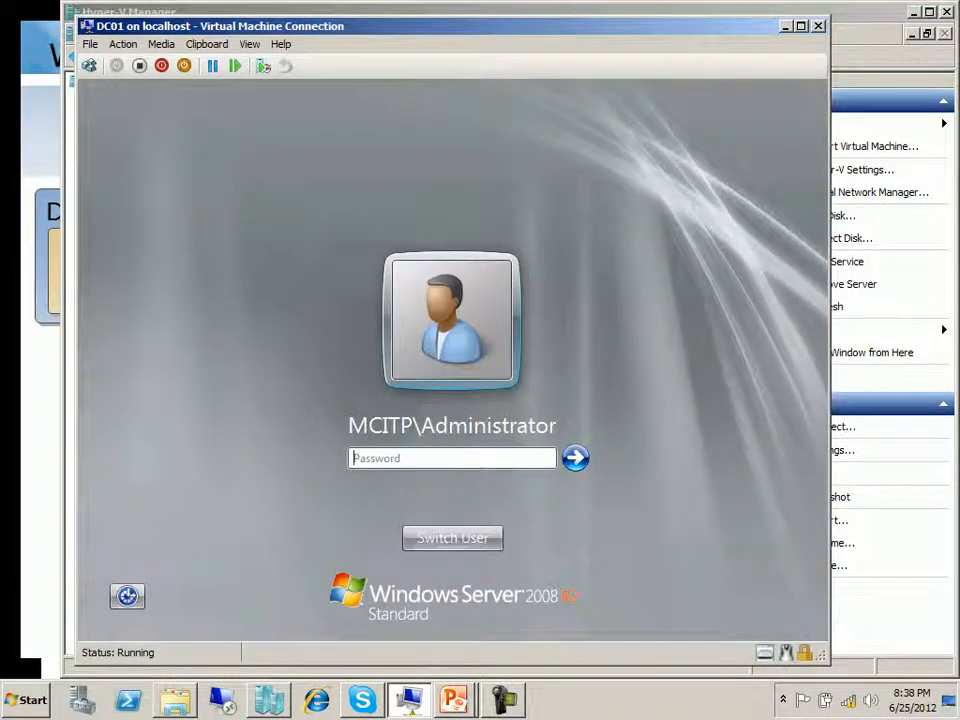
{"action": "type", "text": "Pa$$w0rd"}
{"action": "key", "text": "Return"}
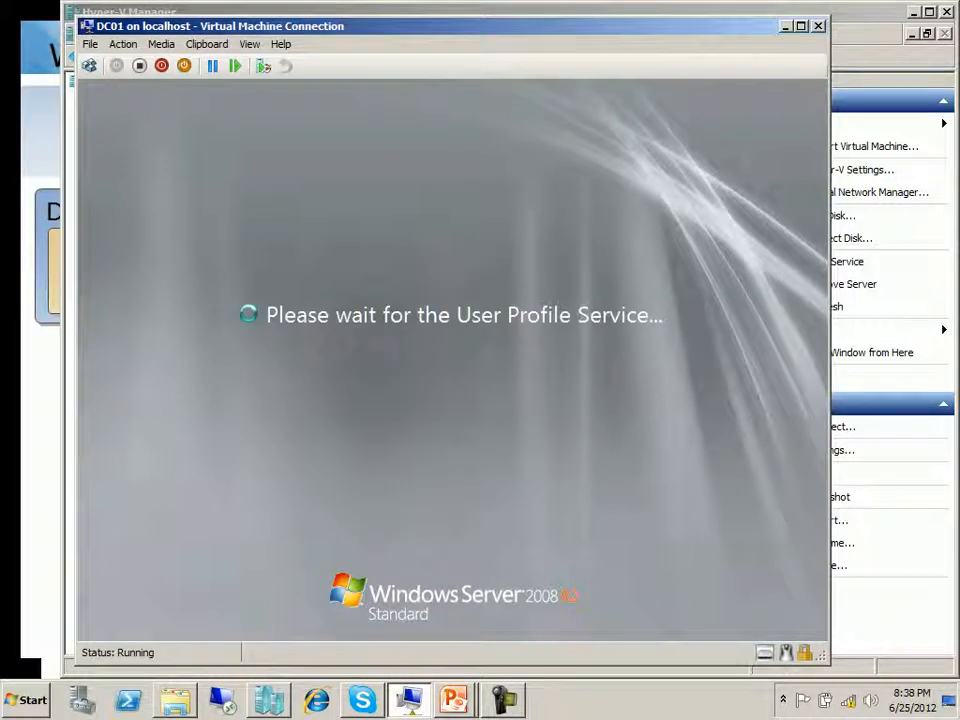
Step: Show the DC01 virtual machine in full screen mode and dismiss the unexpected-shutdown dialog
{"action": "left_click", "coordinate": [801, 26]}
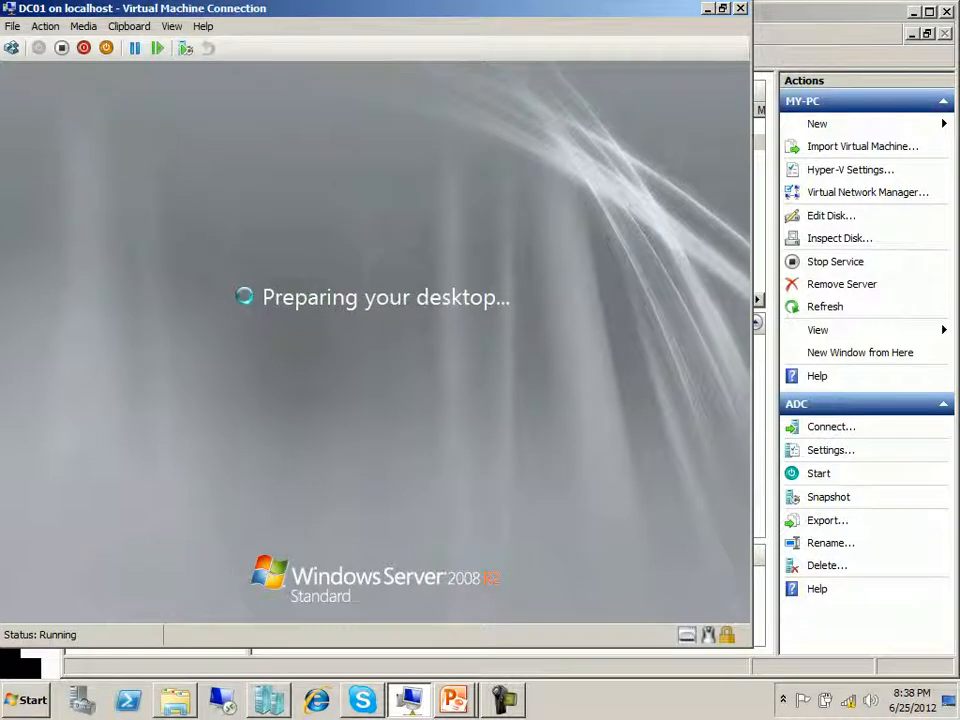
{"action": "key", "text": "F9"}
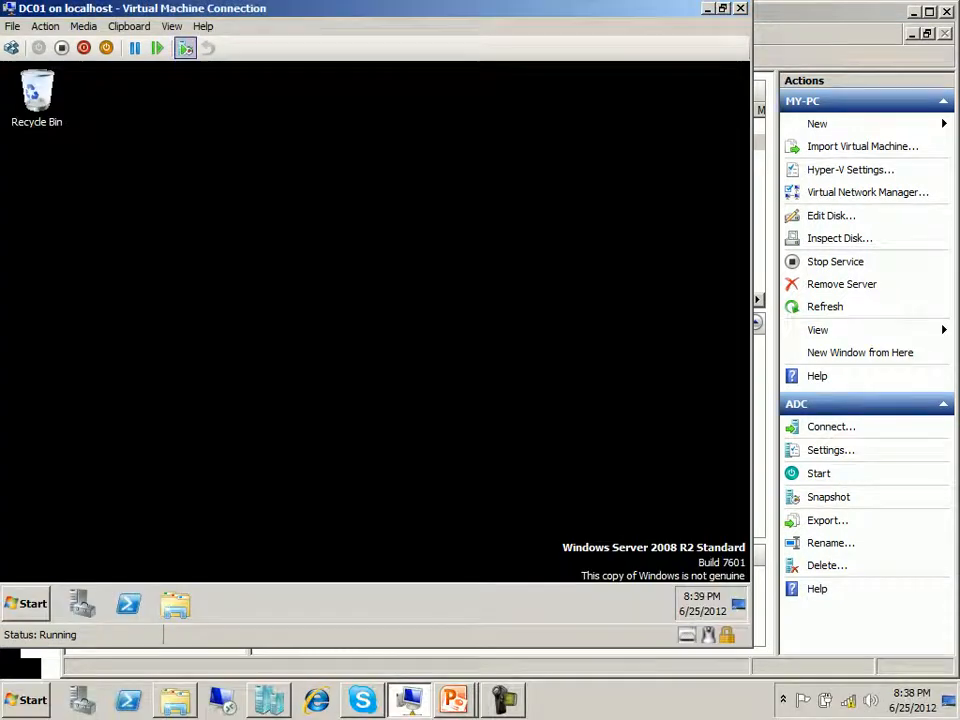
{"action": "left_click", "coordinate": [173, 27]}
{"action": "left_click", "coordinate": [205, 45]}
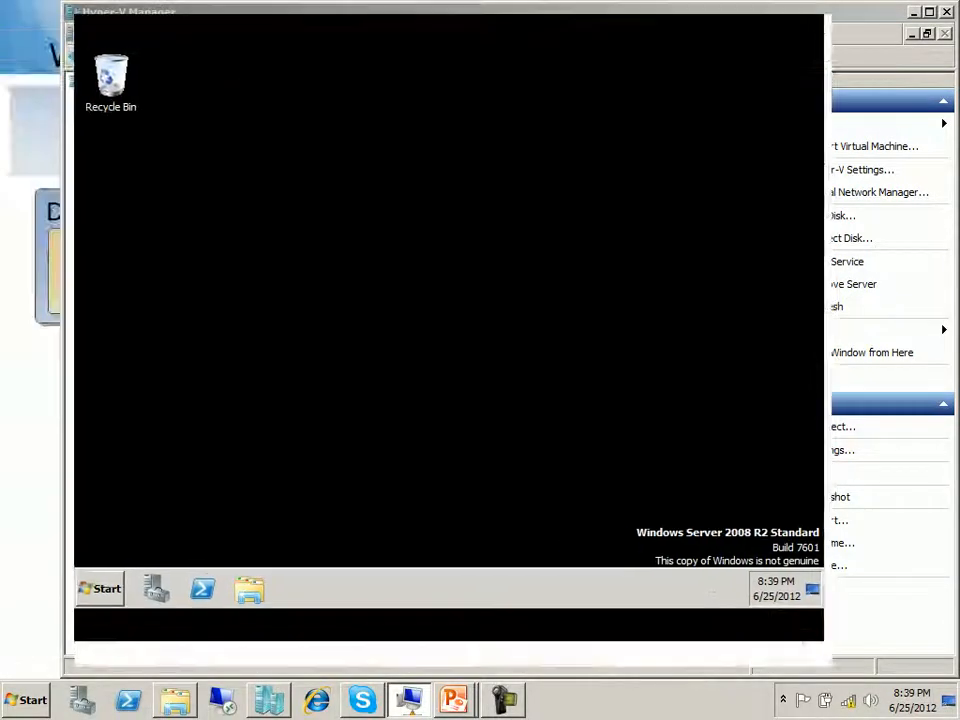
{"action": "key", "text": "super"}
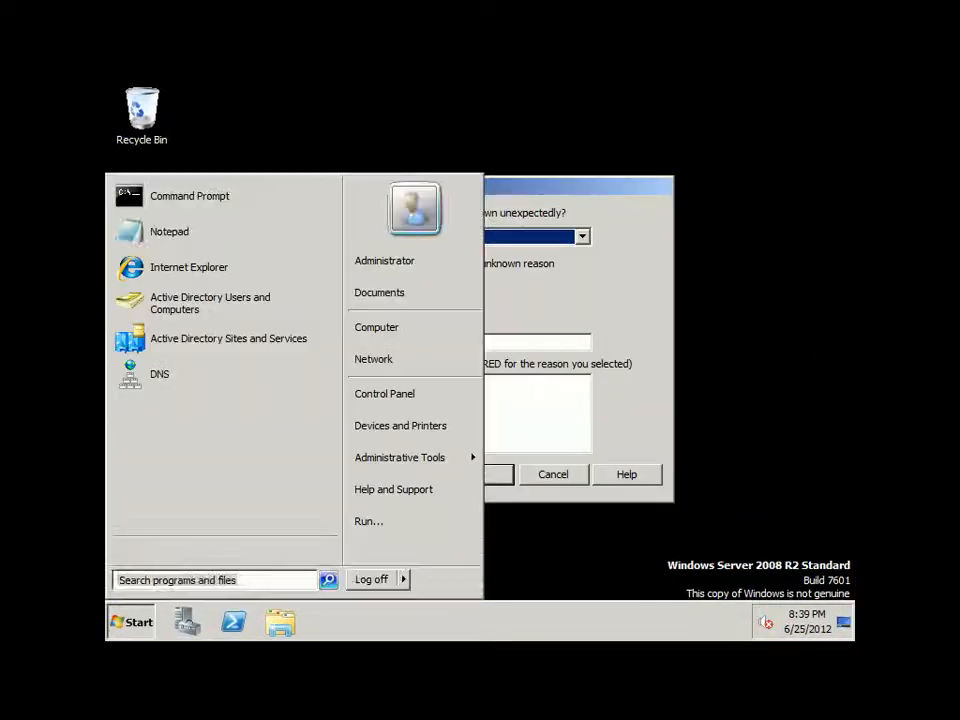
{"action": "key", "text": "Escape"}
Step: Open Server Manager on DC01 through the computer's Manage option and expand the Configuration and Storage nodes
{"action": "key", "text": "super"}
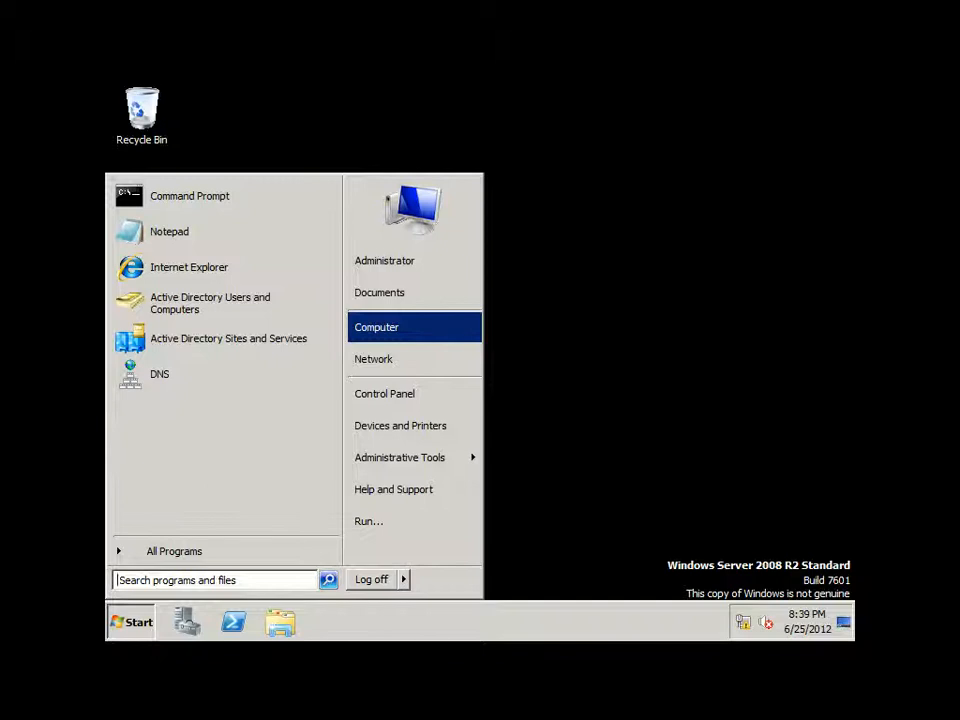
{"action": "right_click", "coordinate": [409, 321]}
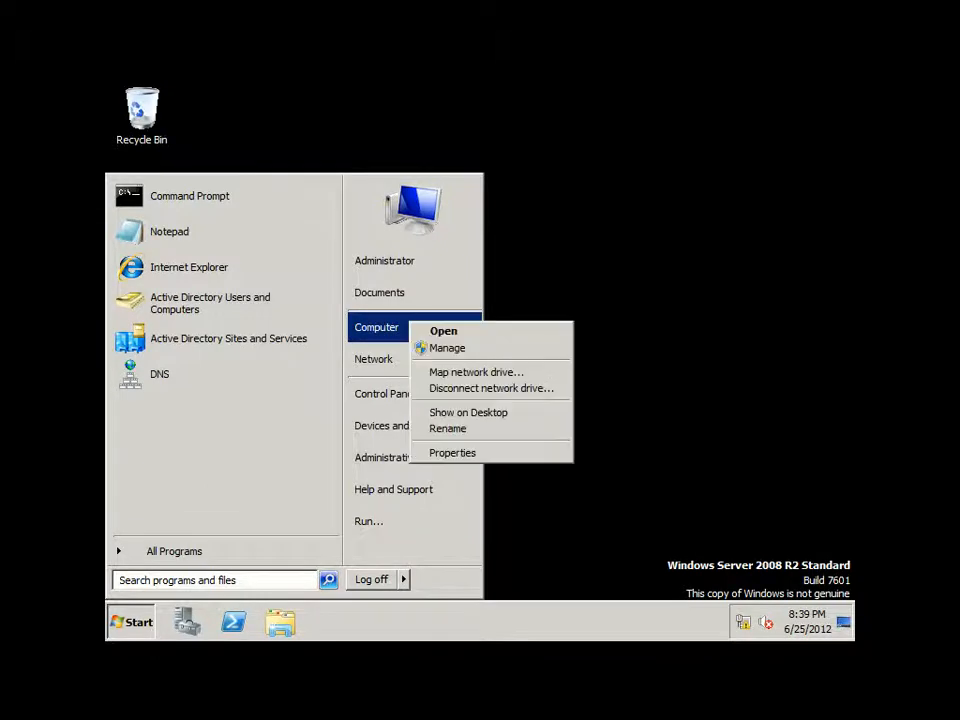
{"action": "left_click", "coordinate": [460, 349]}
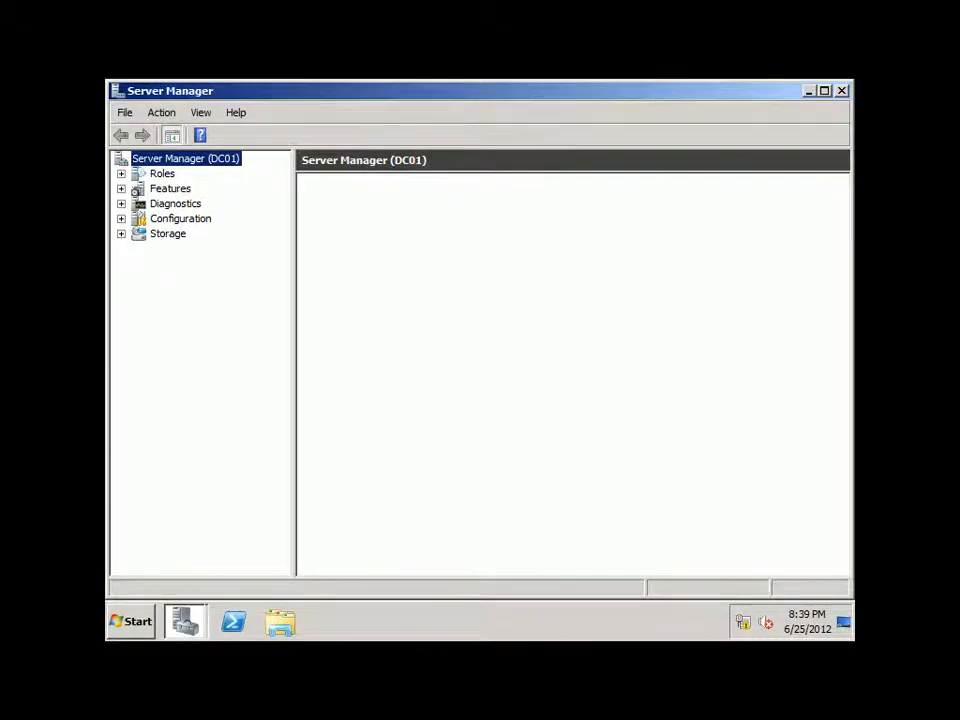
{"action": "left_click", "coordinate": [180, 219]}
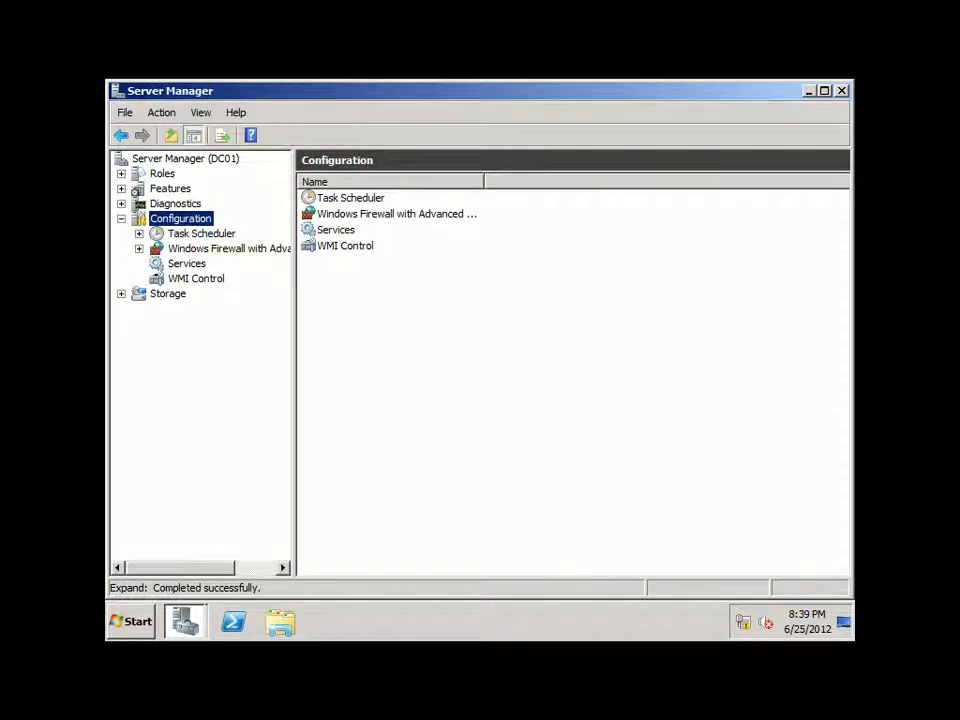
{"action": "left_click", "coordinate": [168, 294]}
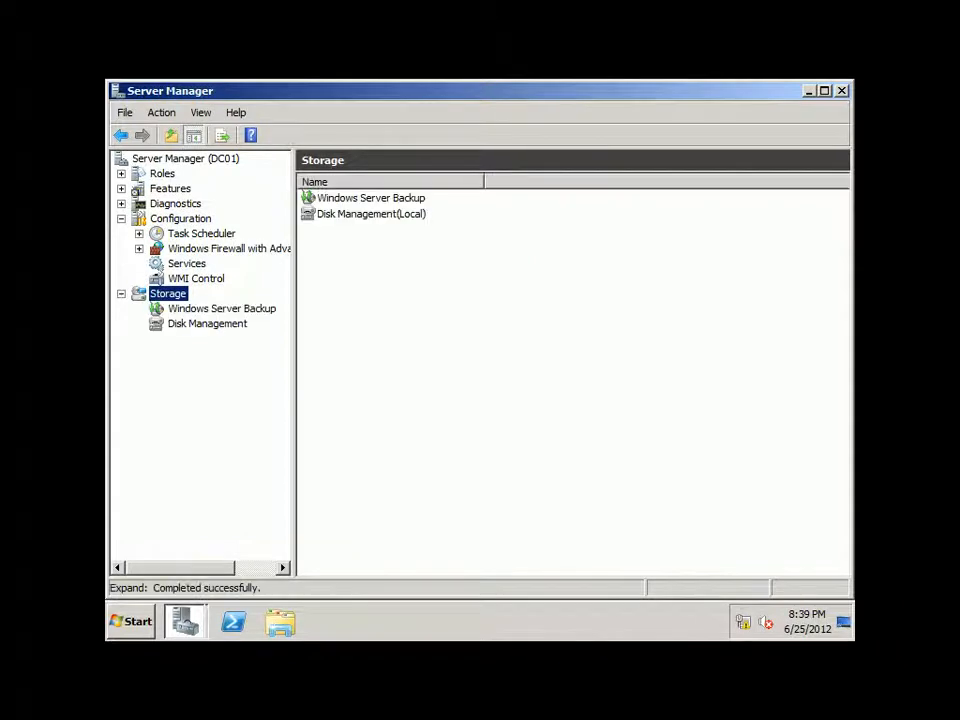
Step: Open Disk Management and initialize Disk 1, Disk 2 and Disk 3 with the MBR partition style
{"action": "left_click", "coordinate": [207, 324]}
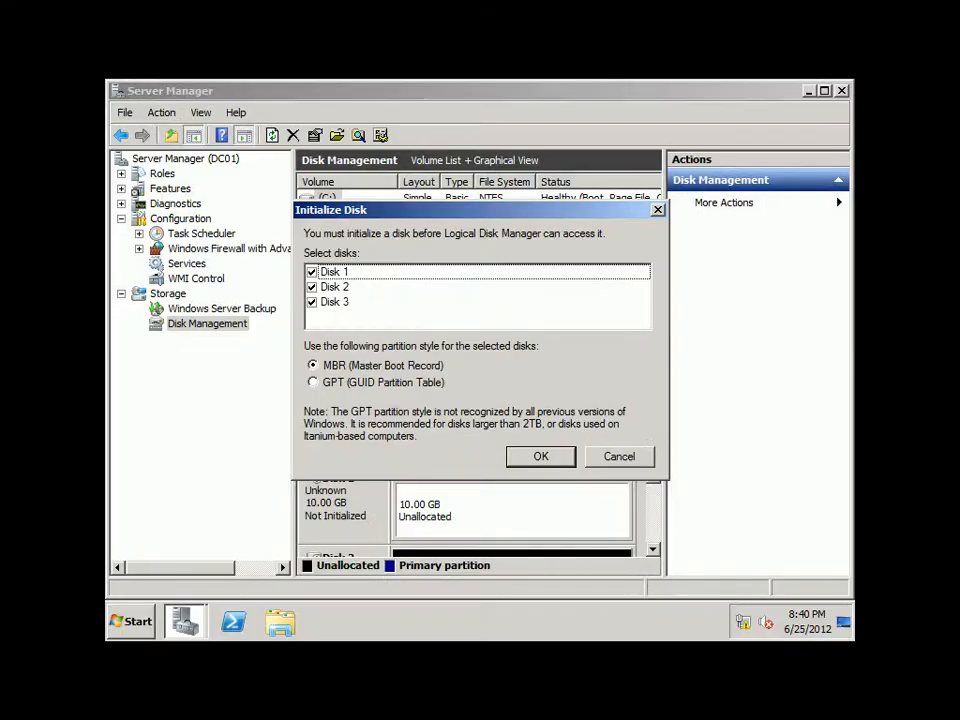
{"action": "left_click_drag", "start_coordinate": [460, 210], "coordinate": [623, 242]}
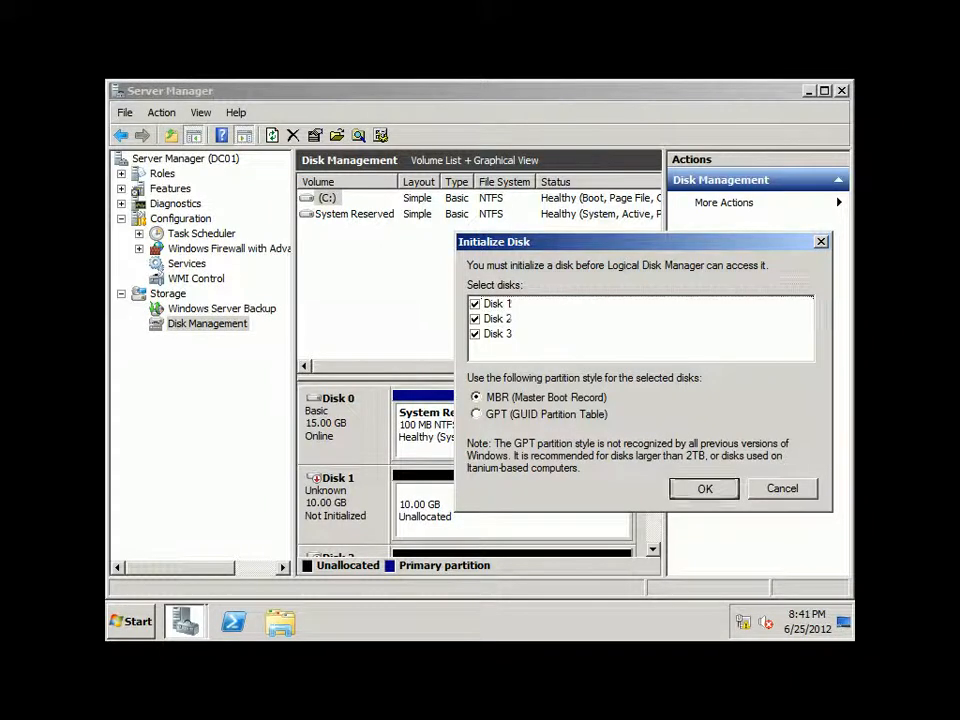
{"action": "key", "text": "Return"}
Step: Minimize Server Manager to reach the DC01 desktop and take the virtual machine connection out of full screen mode
{"action": "left_click", "coordinate": [825, 91]}
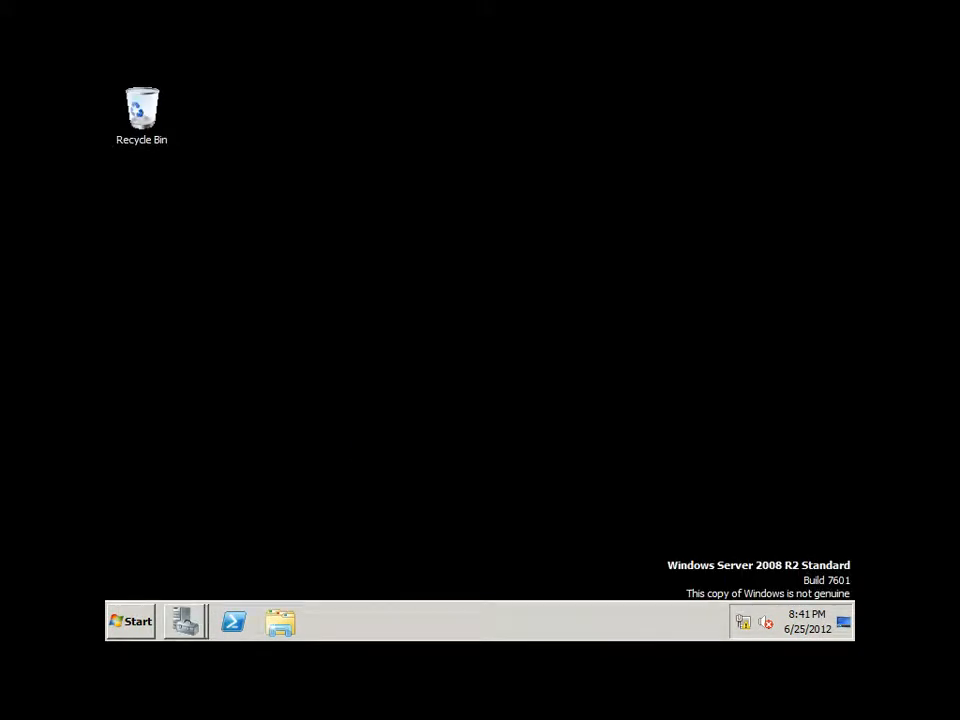
{"action": "right_click", "coordinate": [354, 313]}
{"action": "left_click", "coordinate": [405, 446]}
{"action": "key", "text": "ctrl+alt+Break"}
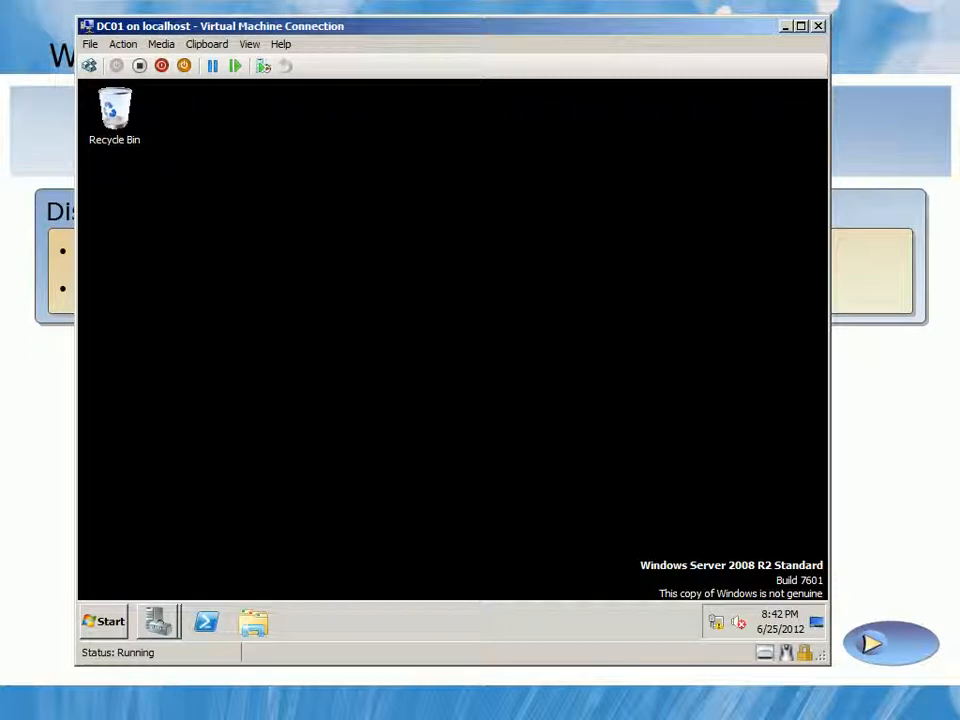
{"action": "key", "text": "super+d"}
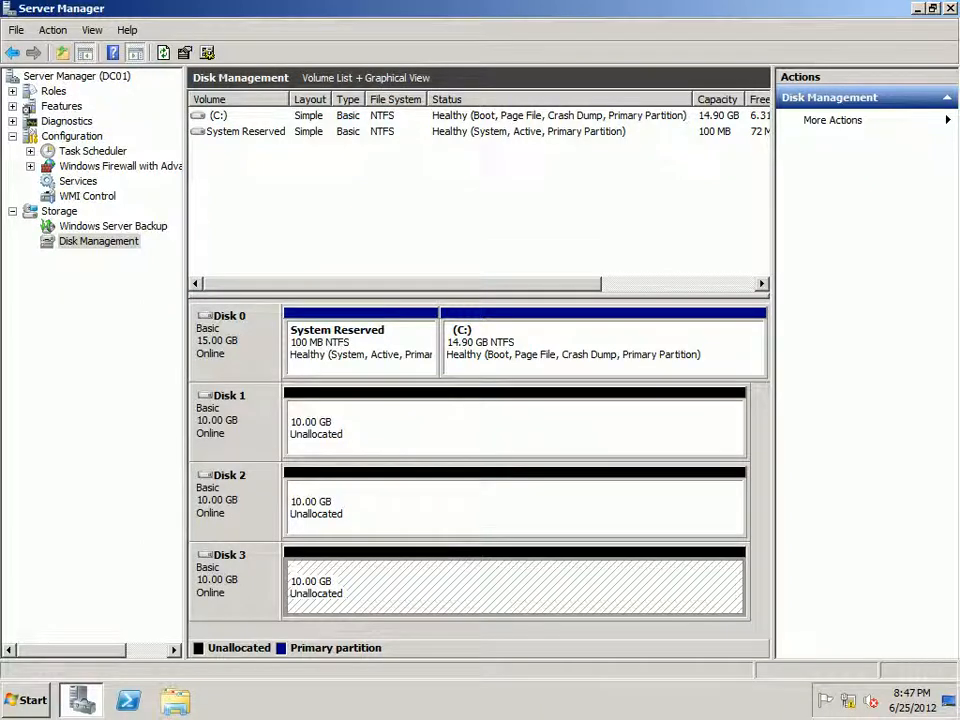
Step: Start a new simple volume in the unallocated space of Disk 1 with a size of 2048 MB
{"action": "right_click", "coordinate": [270, 432]}
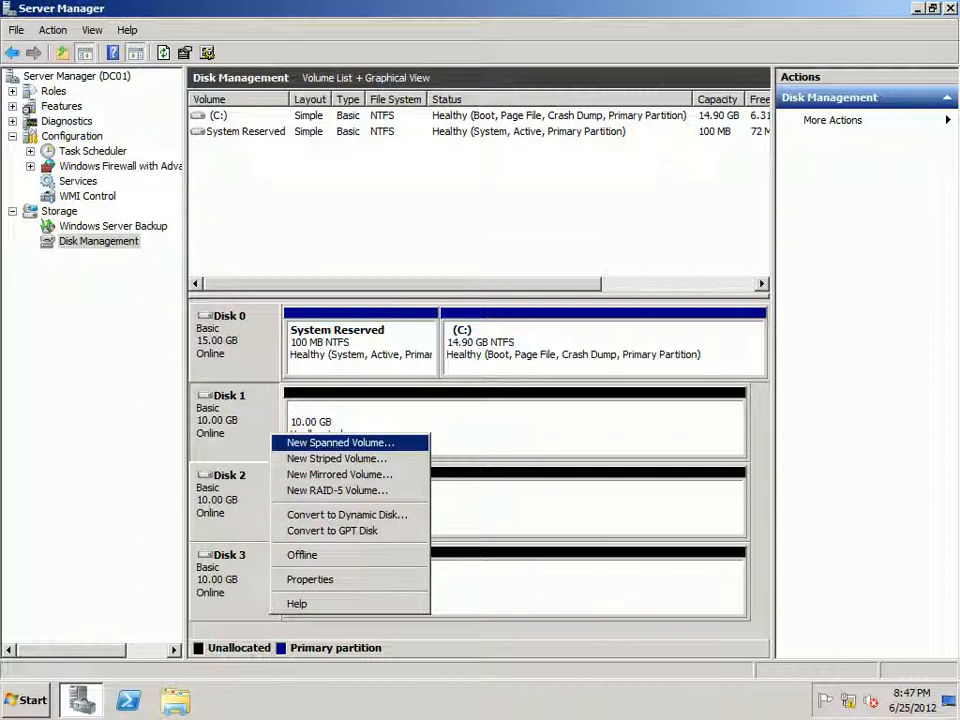
{"action": "left_click", "coordinate": [330, 418]}
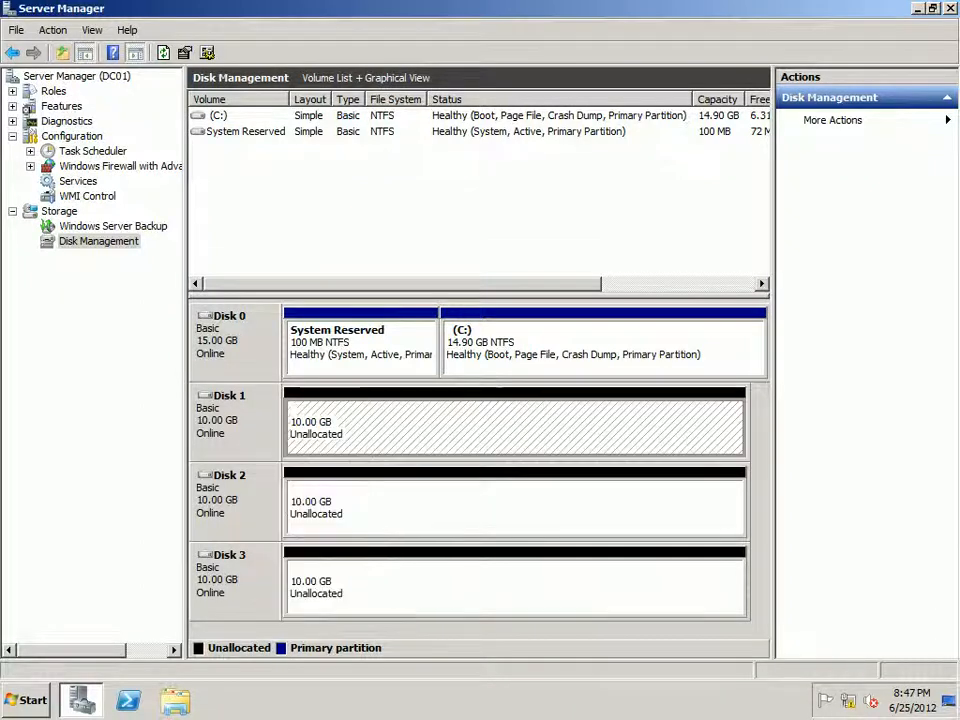
{"action": "right_click", "coordinate": [328, 417]}
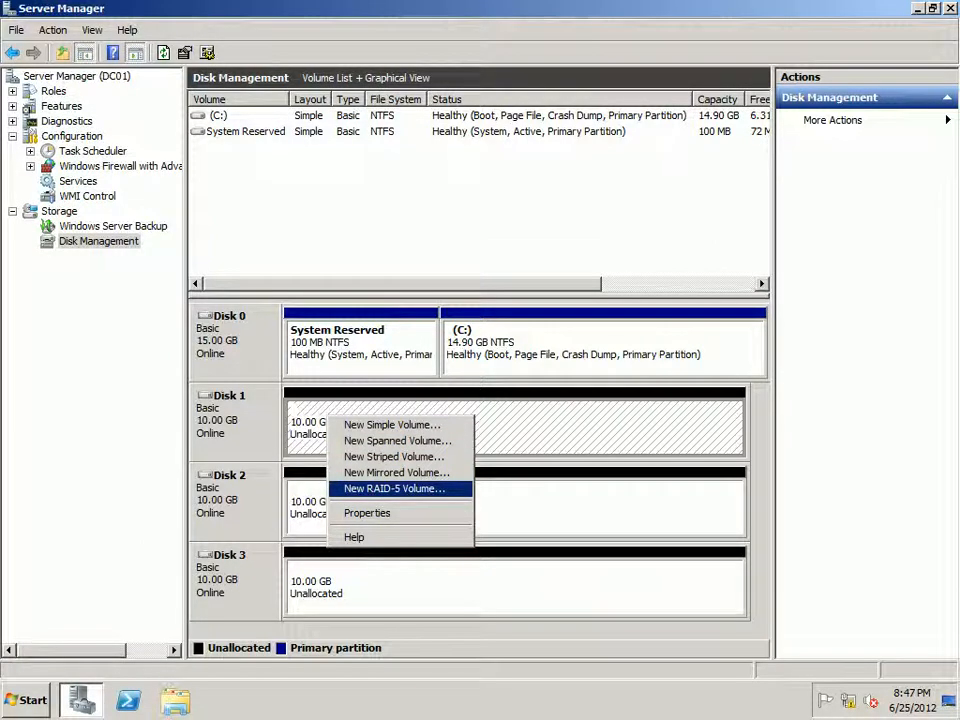
{"action": "left_click", "coordinate": [392, 425]}
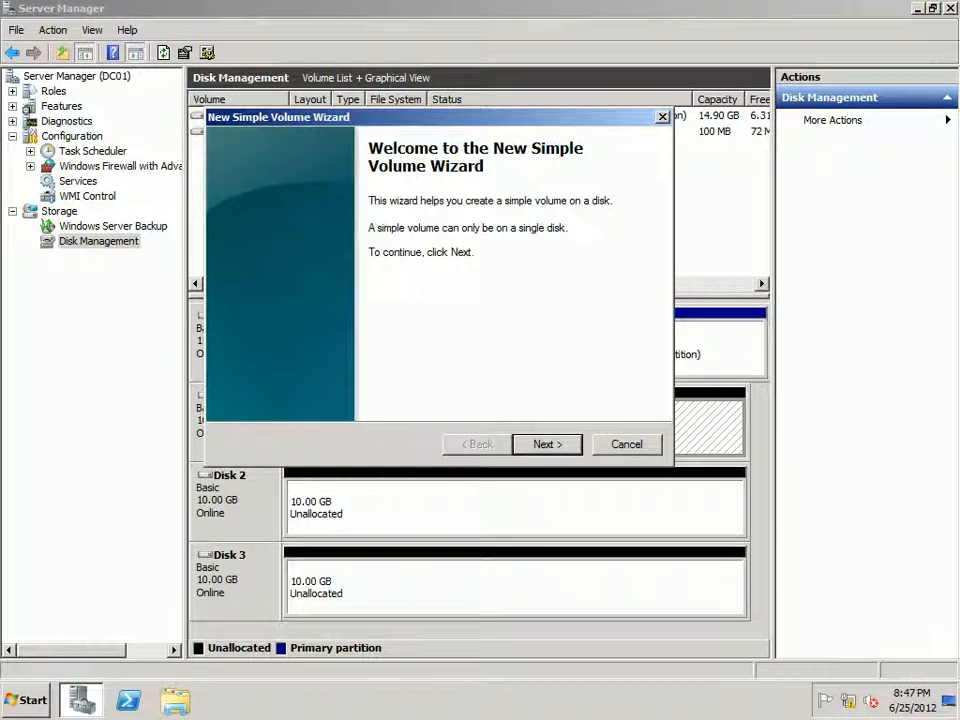
{"action": "key", "text": "Return"}
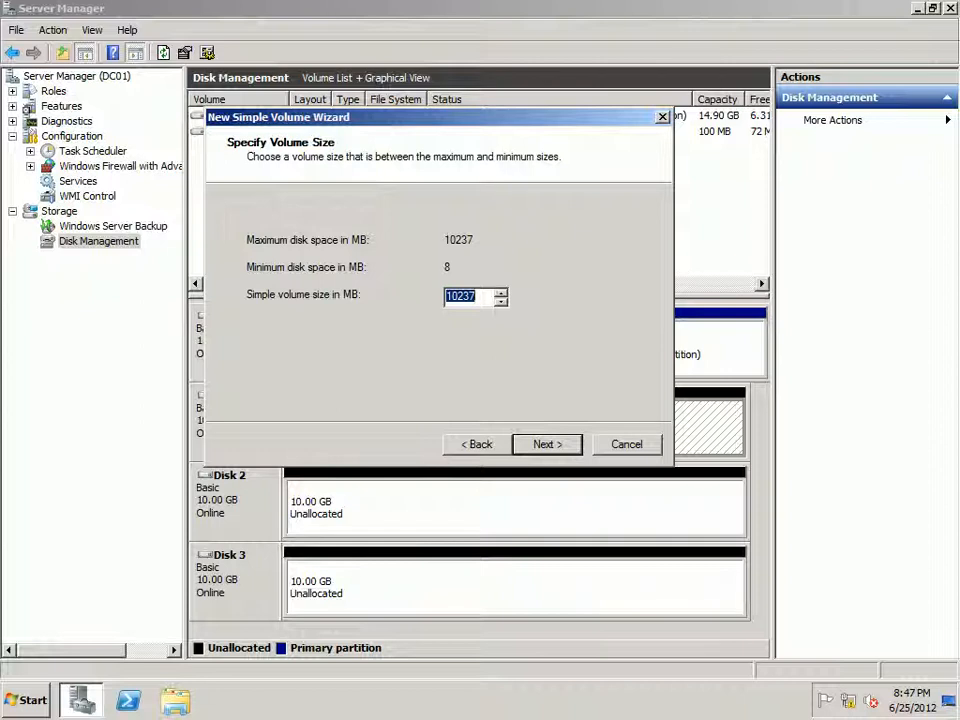
{"action": "type", "text": "2048"}
{"action": "key", "text": "Return"}
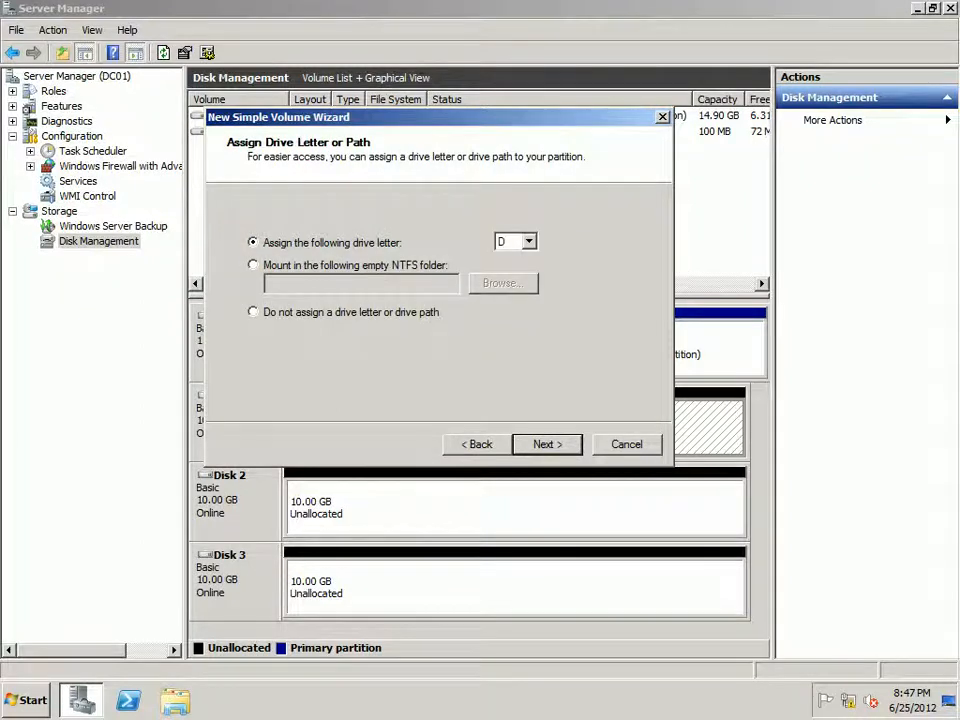
Step: Assign drive letter D, quick-format the volume as NTFS with the label New Volume, and finish creating it
{"action": "key", "text": "Return"}
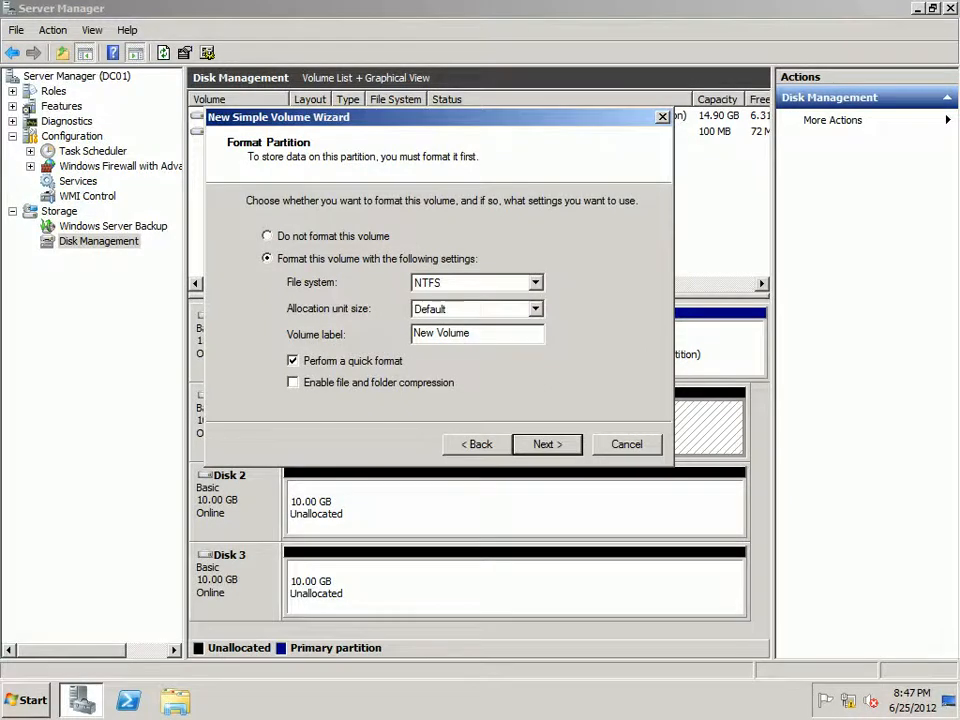
{"action": "key", "text": "Return"}
{"action": "key", "text": "Return"}
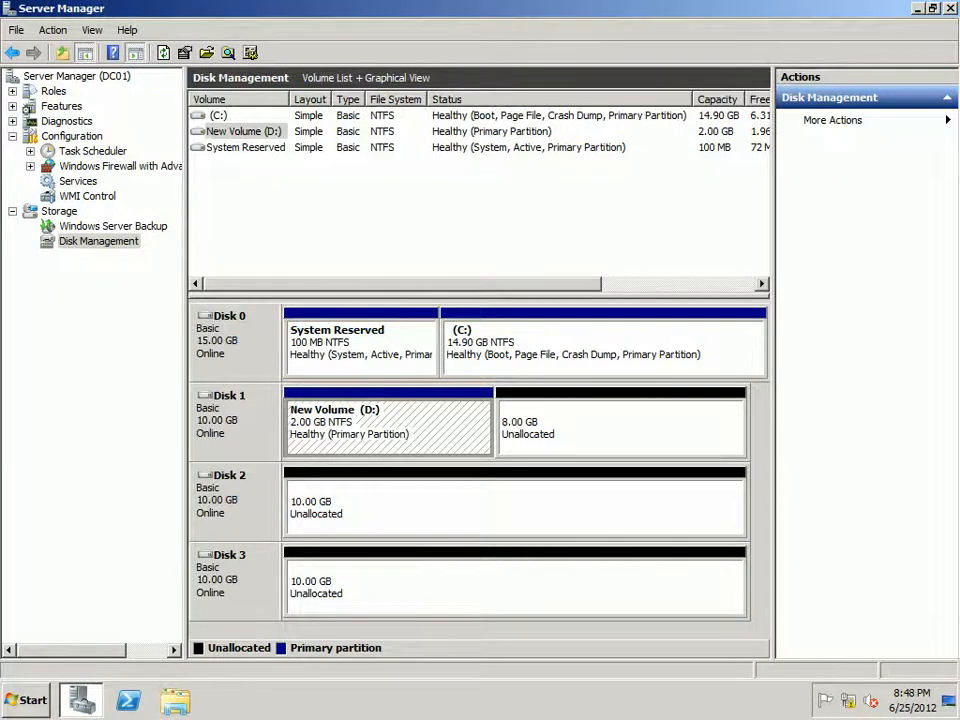
Step: Shrink volume D: on Disk 1 by 974 MB
{"action": "right_click", "coordinate": [441, 413]}
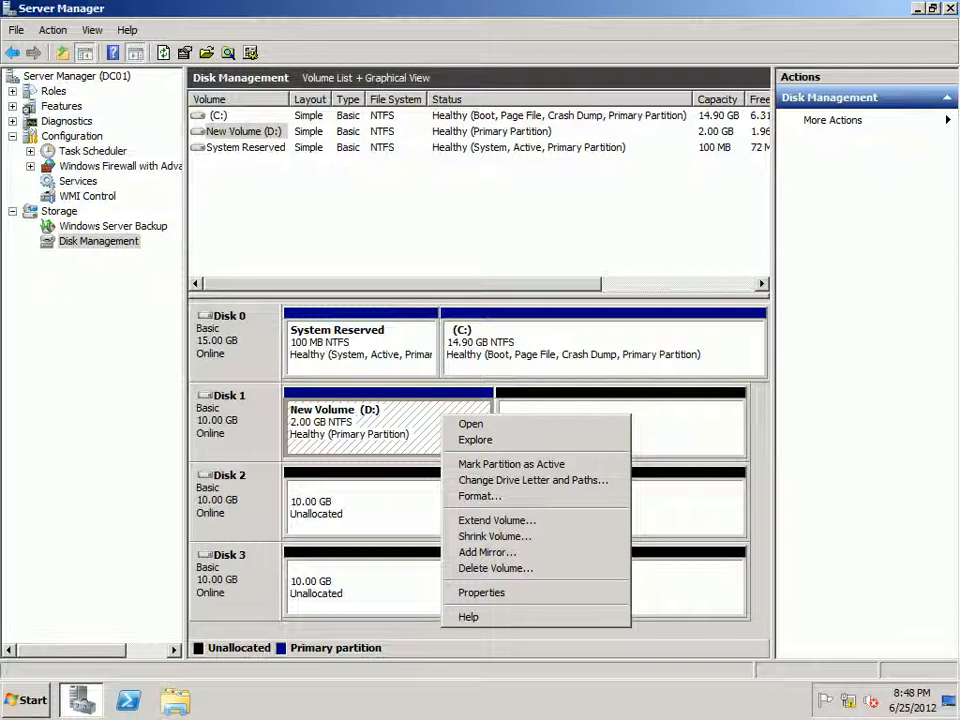
{"action": "left_click", "coordinate": [494, 536]}
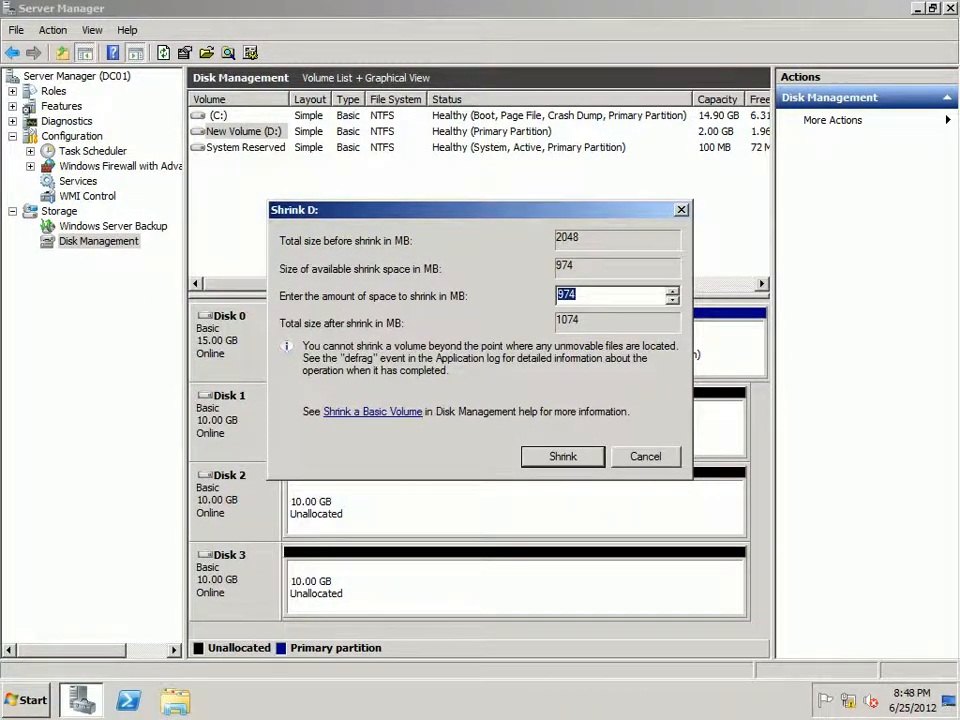
{"action": "key", "text": "Return"}
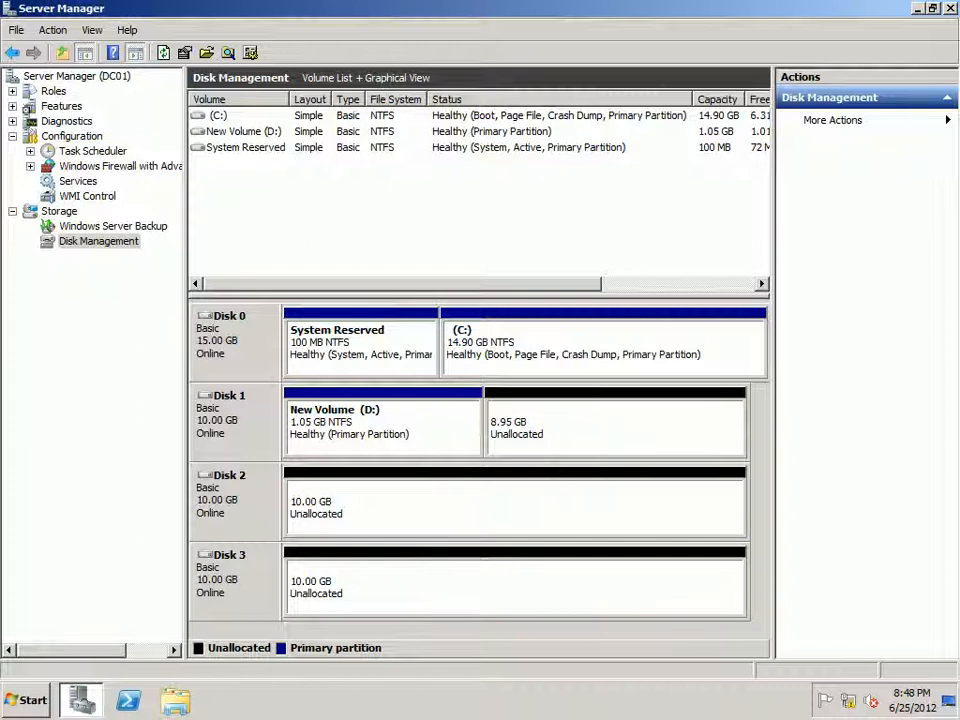
Step: Extend volume D: by 4096 MB using the unallocated space on Disk 1
{"action": "right_click", "coordinate": [401, 419]}
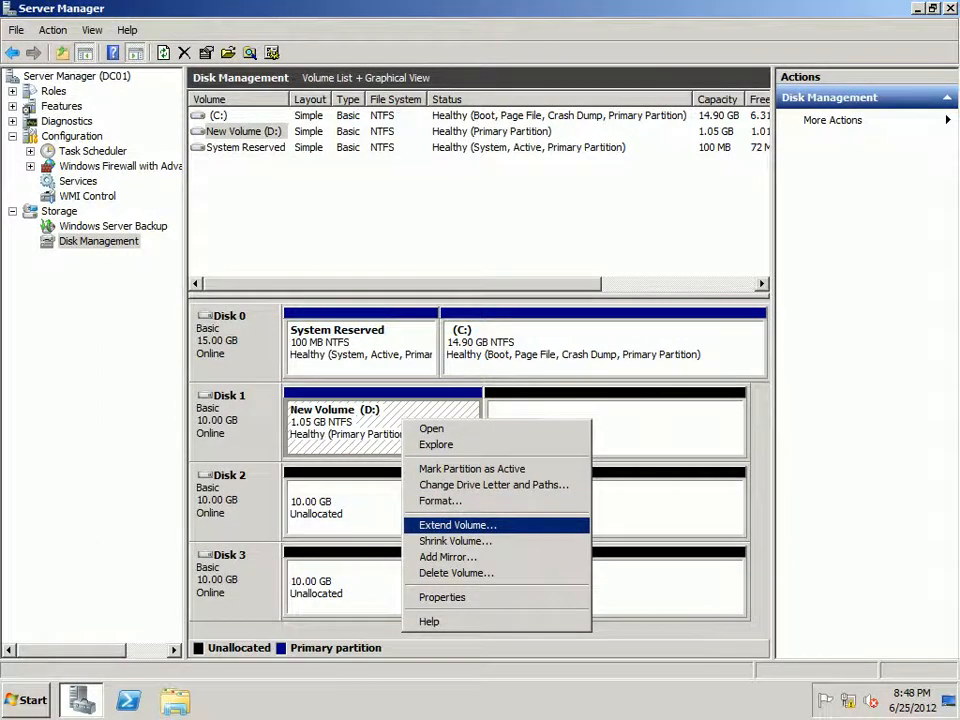
{"action": "key", "text": "Return"}
{"action": "key", "text": "Return"}
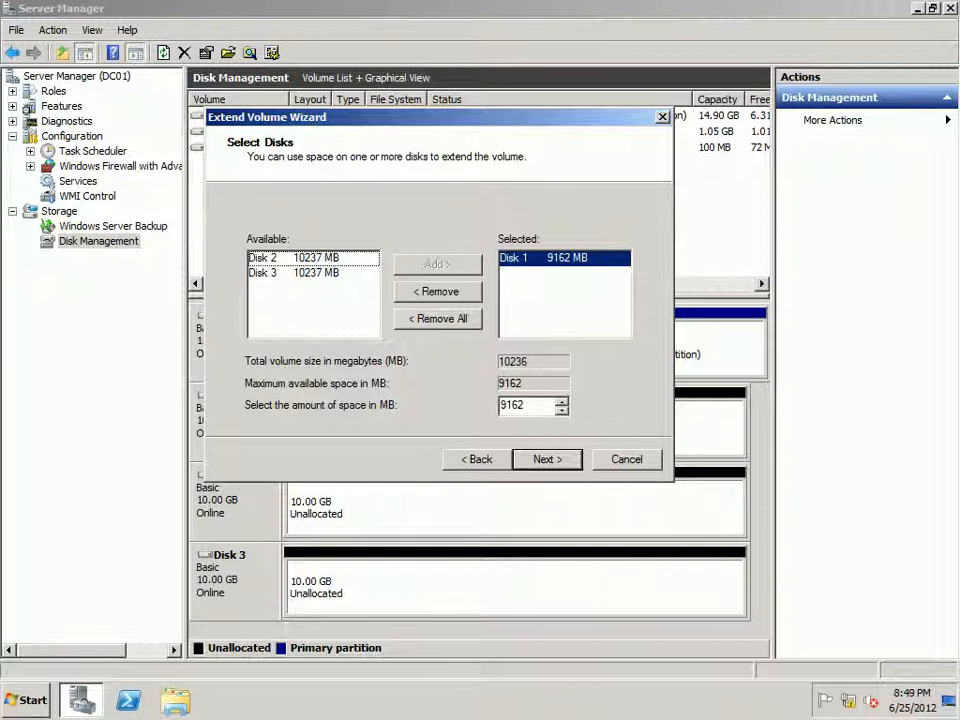
{"action": "left_click", "coordinate": [526, 405]}
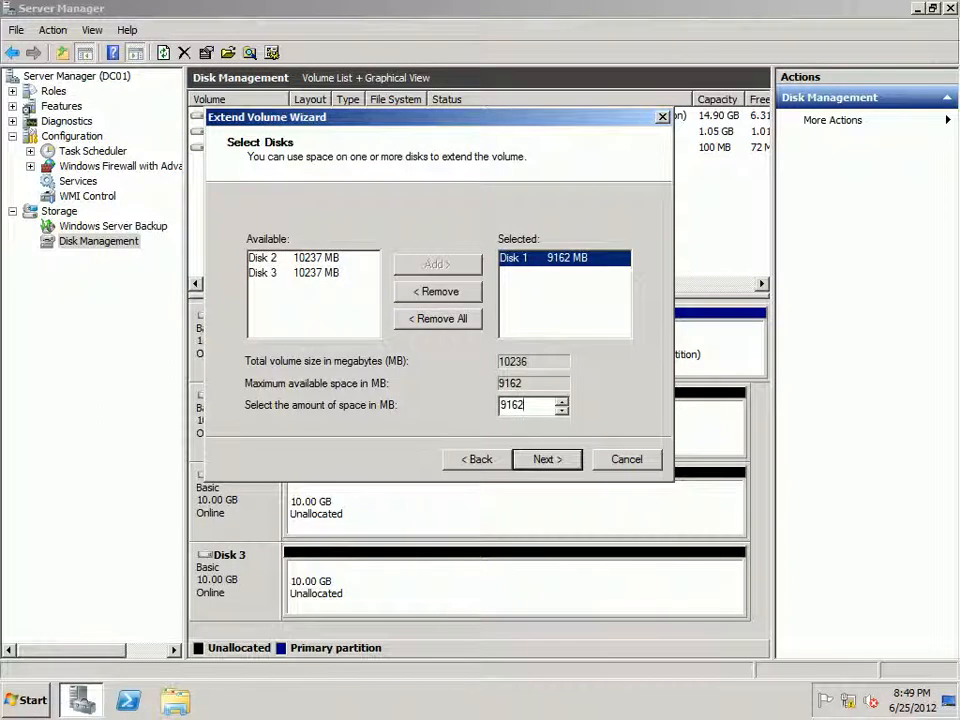
{"action": "left_click_drag", "start_coordinate": [526, 405], "coordinate": [499, 405]}
{"action": "type", "text": "4096"}
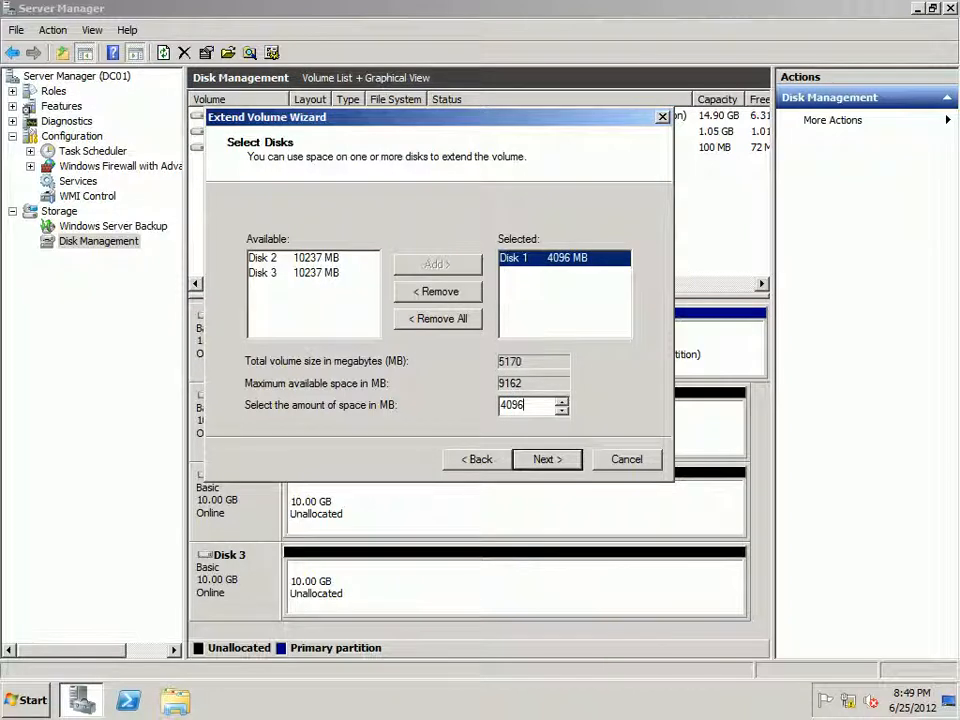
{"action": "key", "text": "Return"}
{"action": "key", "text": "Return"}
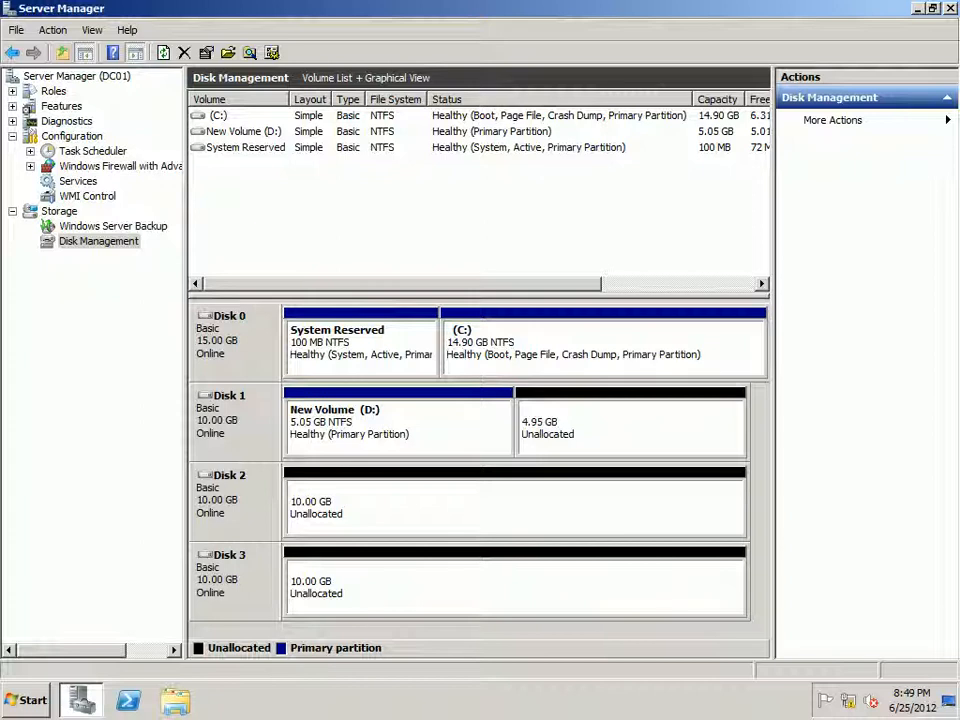
Step: Convert only Disk 1 to a dynamic disk and accept the conversion
{"action": "right_click", "coordinate": [257, 427]}
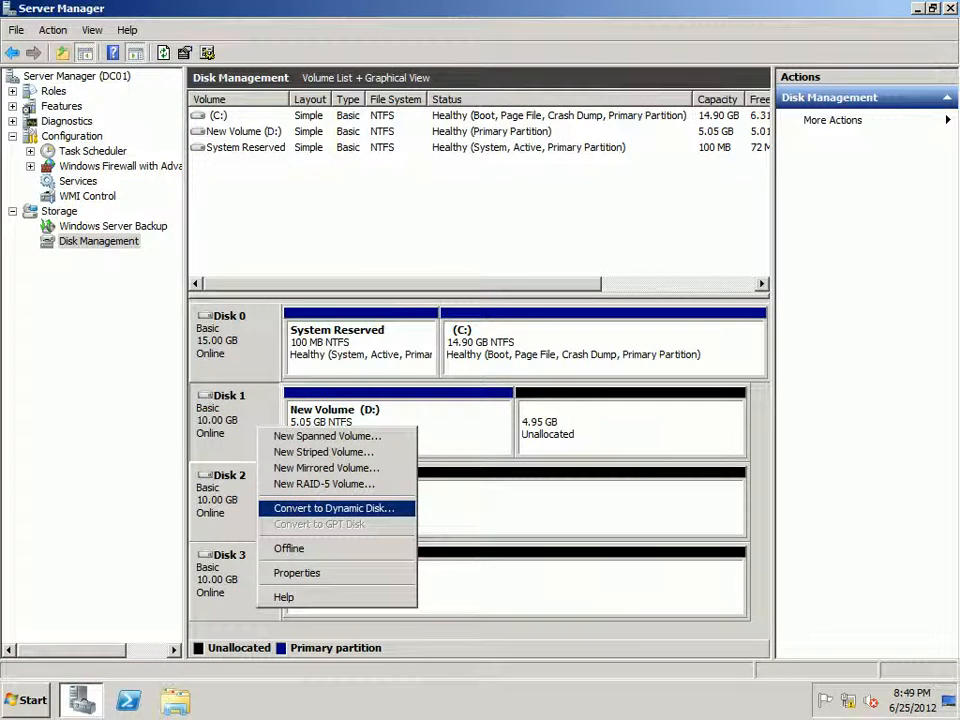
{"action": "left_click", "coordinate": [334, 509]}
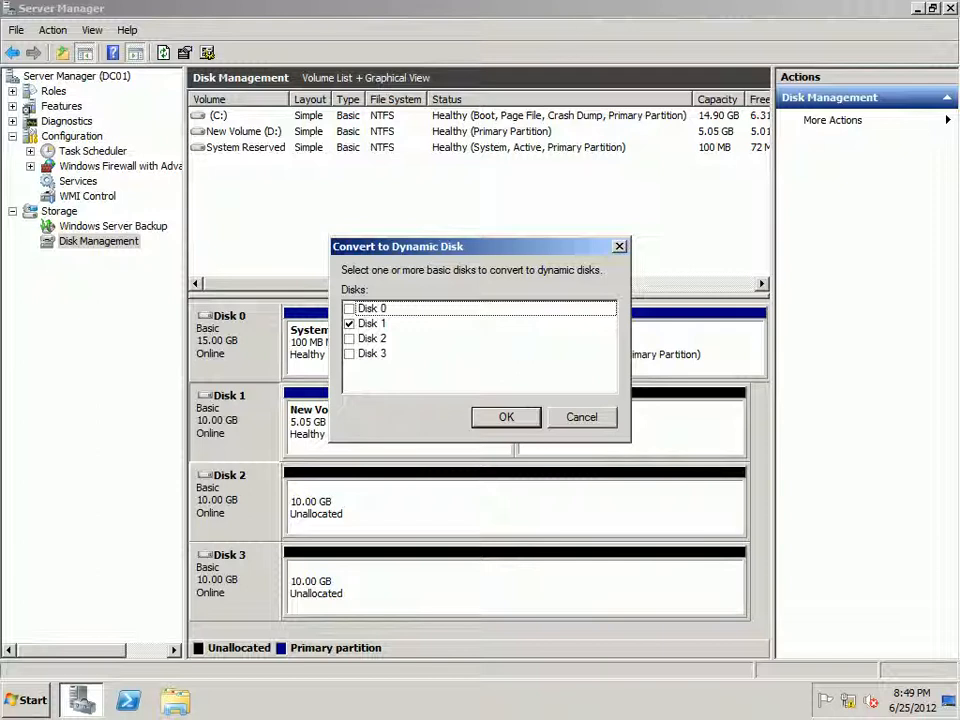
{"action": "key", "text": "Return"}
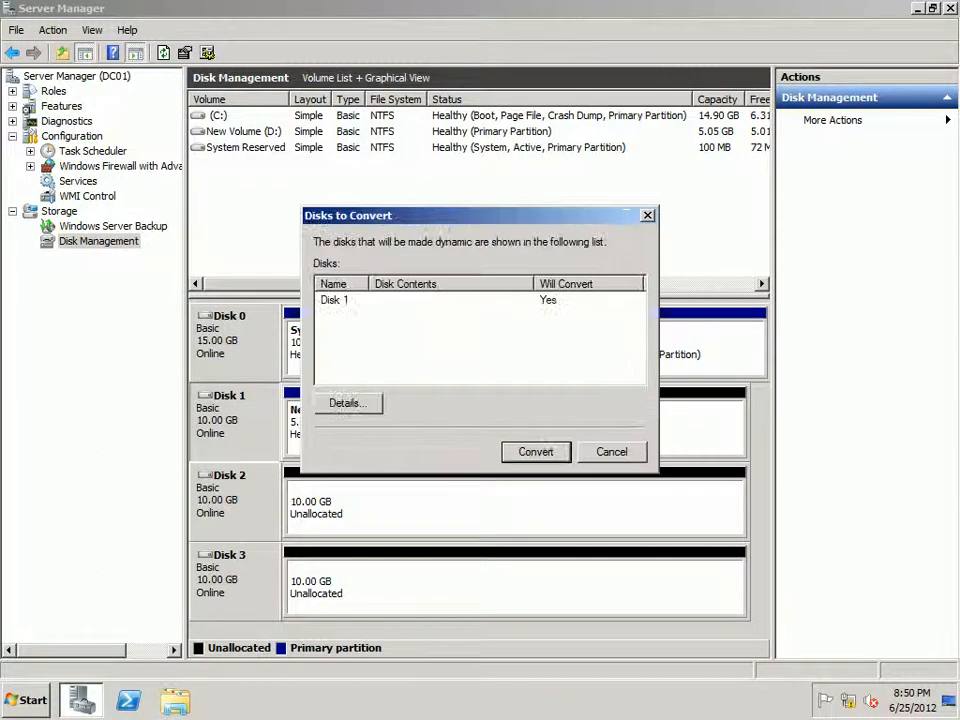
{"action": "key", "text": "Return"}
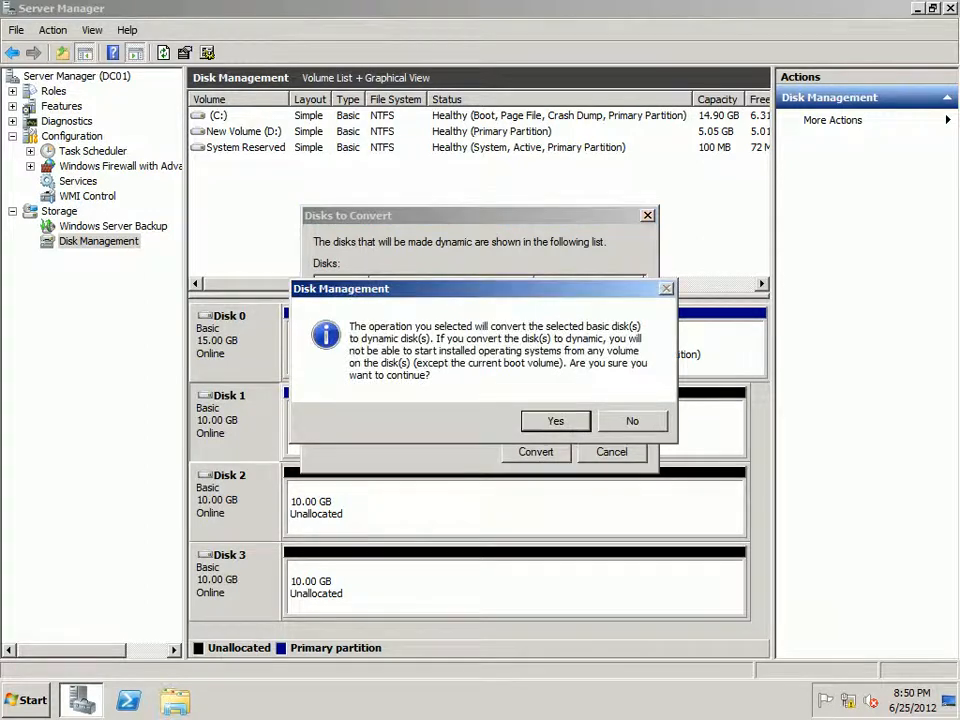
{"action": "key", "text": "Return"}
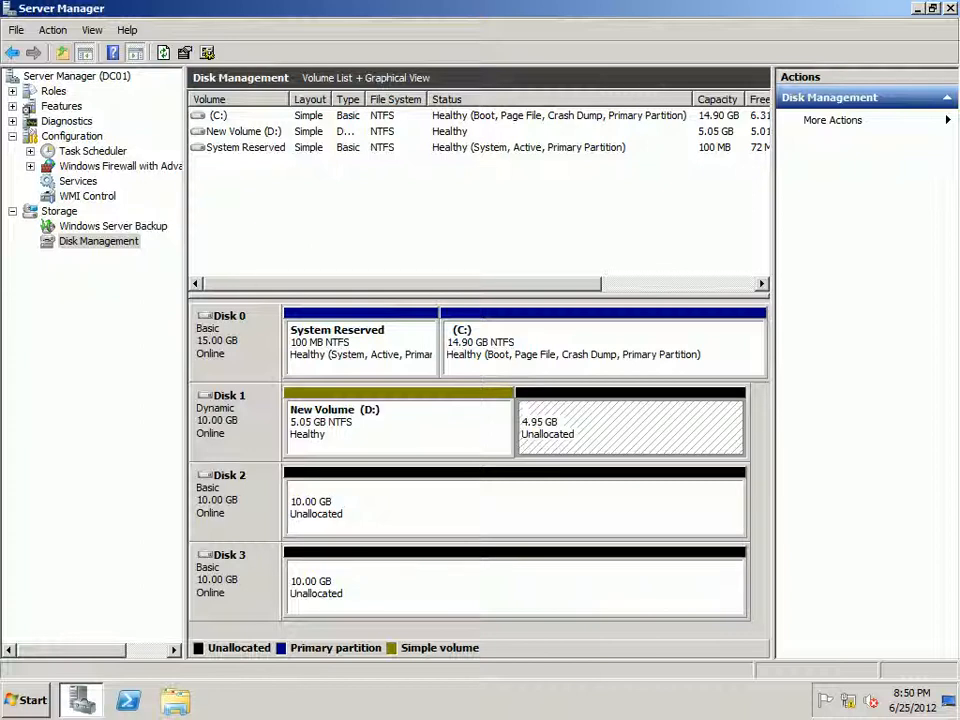
{"action": "left_click", "coordinate": [600, 510]}
{"action": "left_click", "coordinate": [620, 430]}
{"action": "left_click", "coordinate": [600, 510]}
{"action": "left_click", "coordinate": [620, 430]}
{"action": "left_click", "coordinate": [600, 510]}
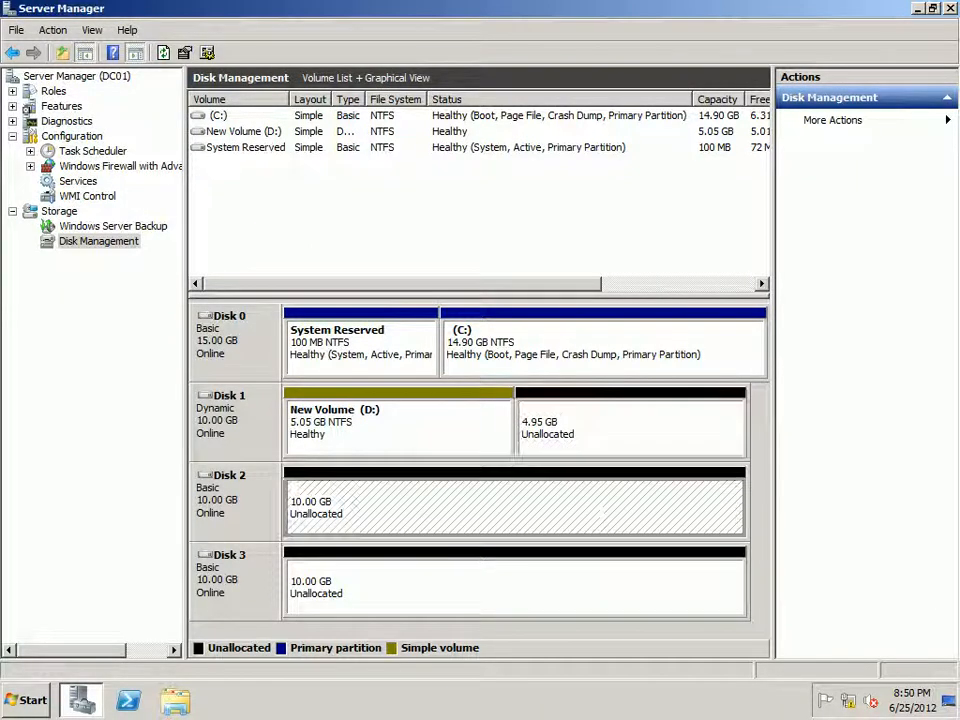
{"action": "left_click", "coordinate": [620, 430]}
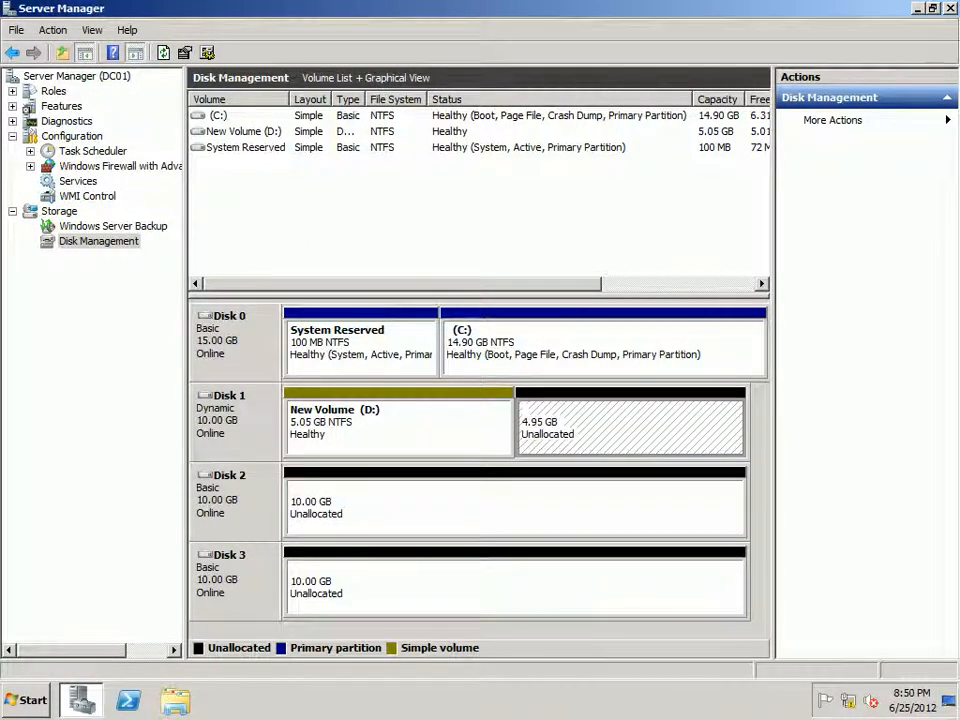
Step: Try to set up a spanned volume using 1024 MB each from Disk 2 and Disk 1, and abandon the wizard
{"action": "left_click", "coordinate": [600, 508]}
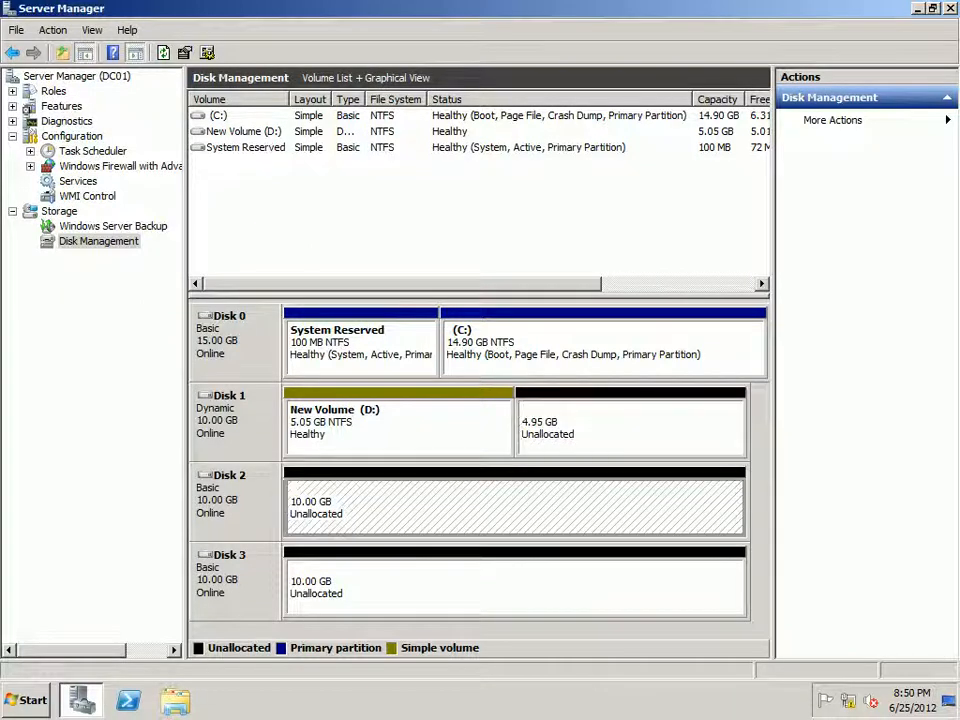
{"action": "right_click", "coordinate": [526, 506]}
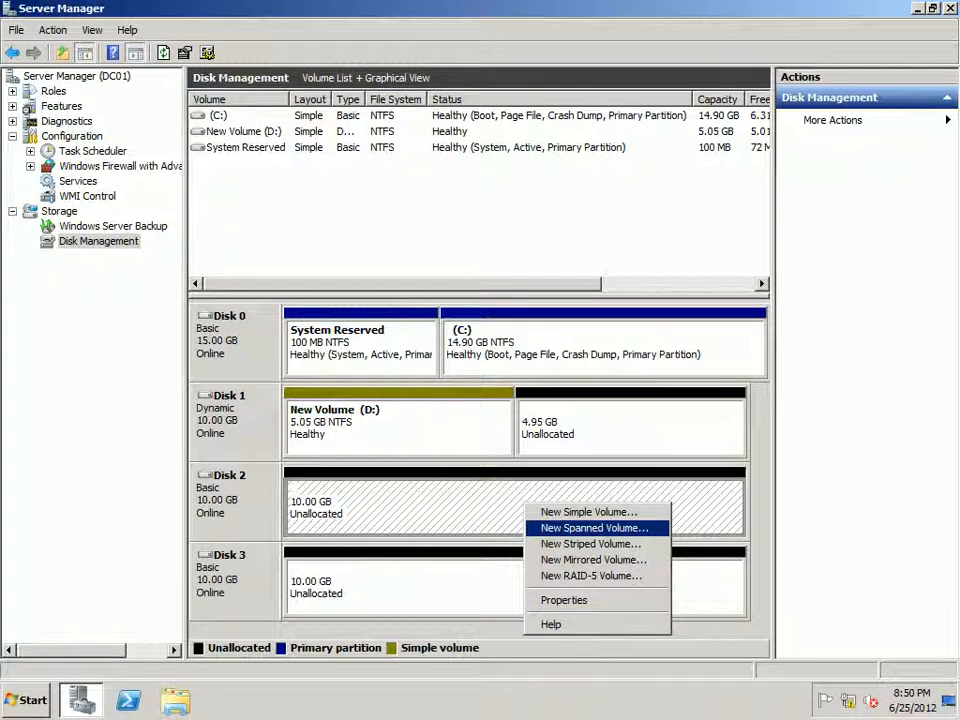
{"action": "left_click", "coordinate": [594, 527]}
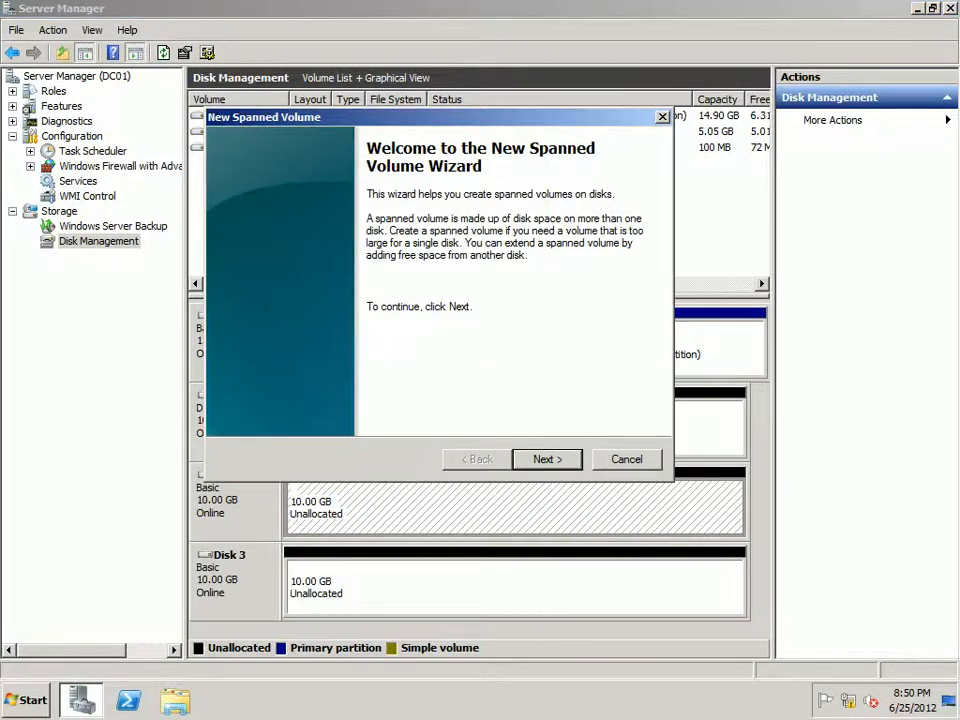
{"action": "left_click", "coordinate": [547, 459]}
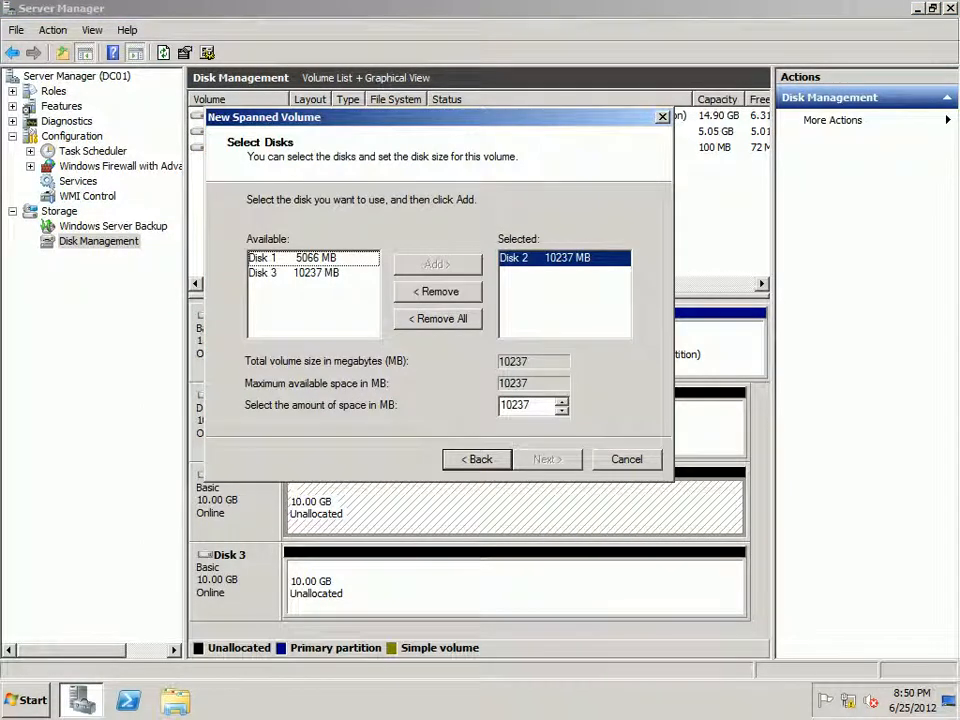
{"action": "left_click", "coordinate": [293, 258]}
{"action": "left_click", "coordinate": [437, 265]}
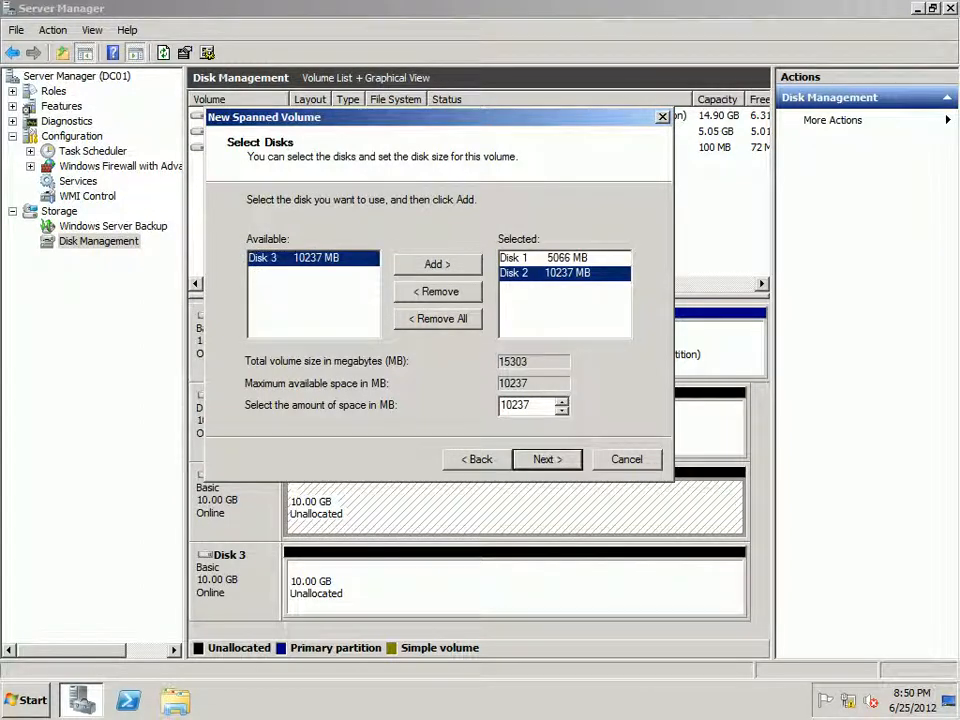
{"action": "double_click", "coordinate": [516, 405]}
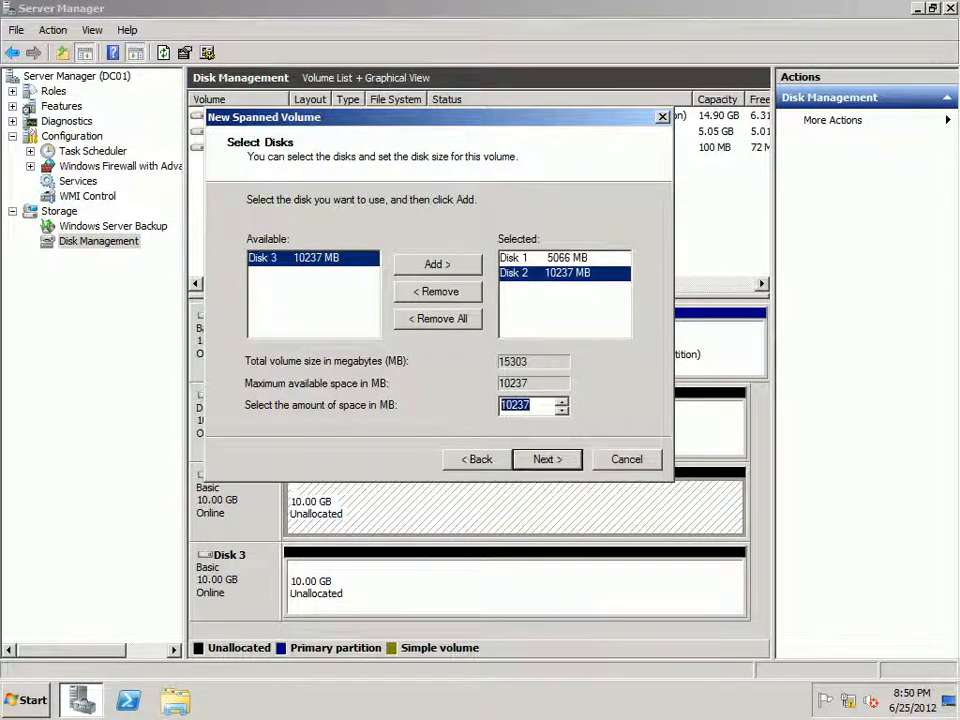
{"action": "type", "text": "1024"}
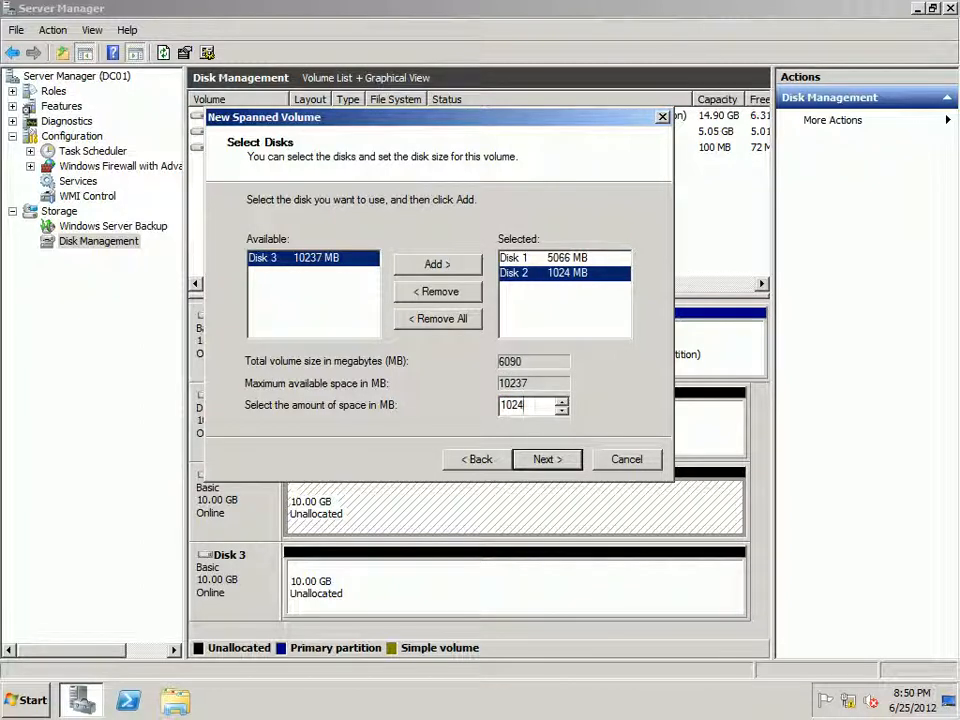
{"action": "left_click", "coordinate": [538, 258]}
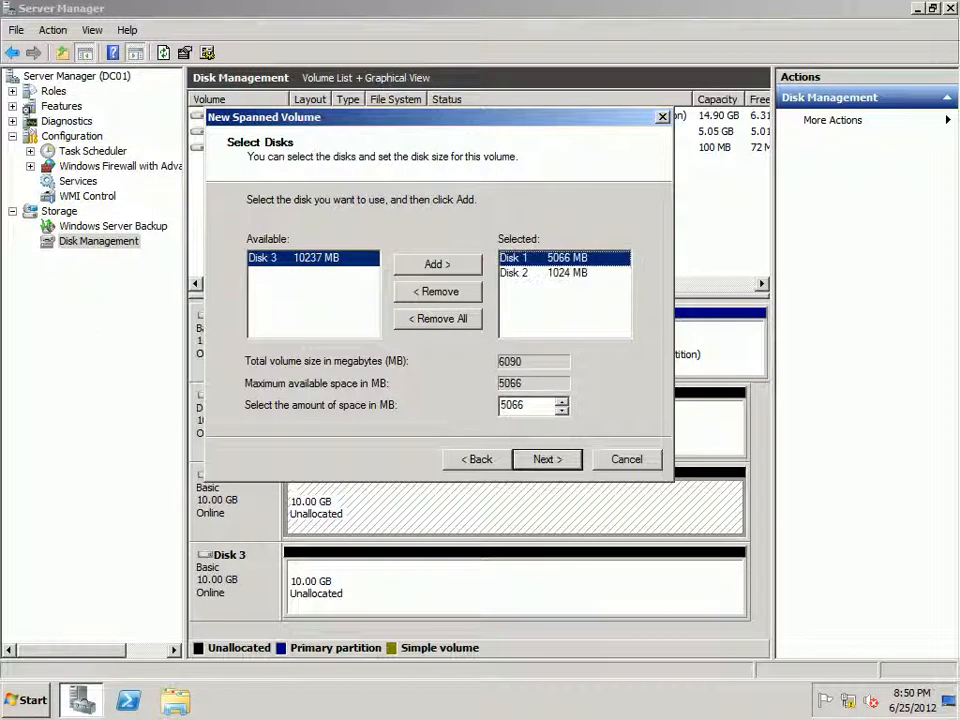
{"action": "key", "text": "Tab"}
{"action": "type", "text": "1024"}
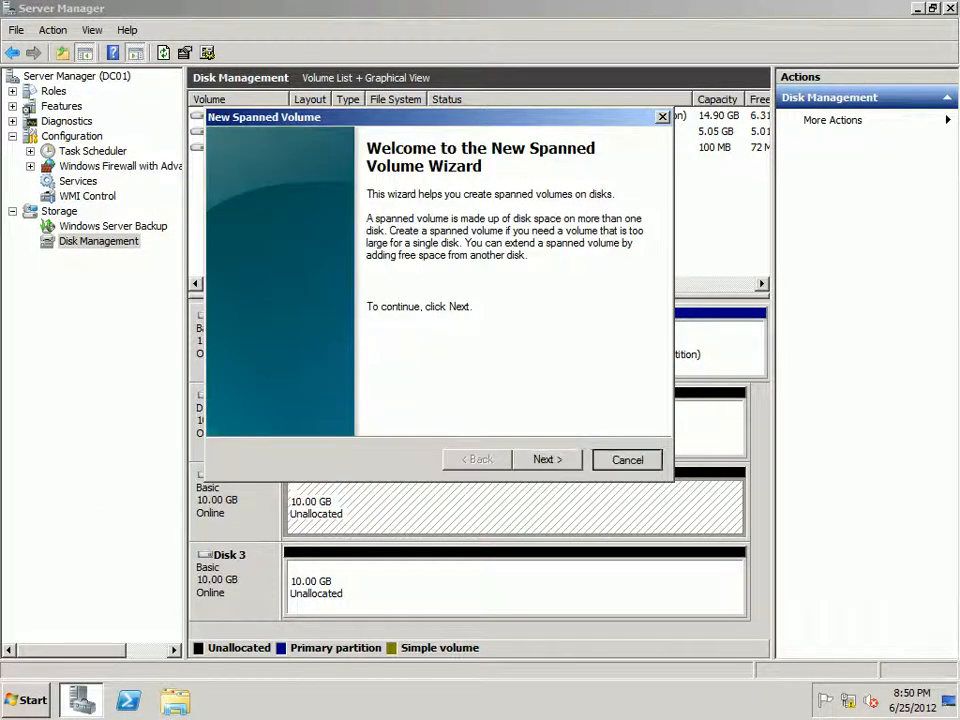
{"action": "key", "text": "Escape"}
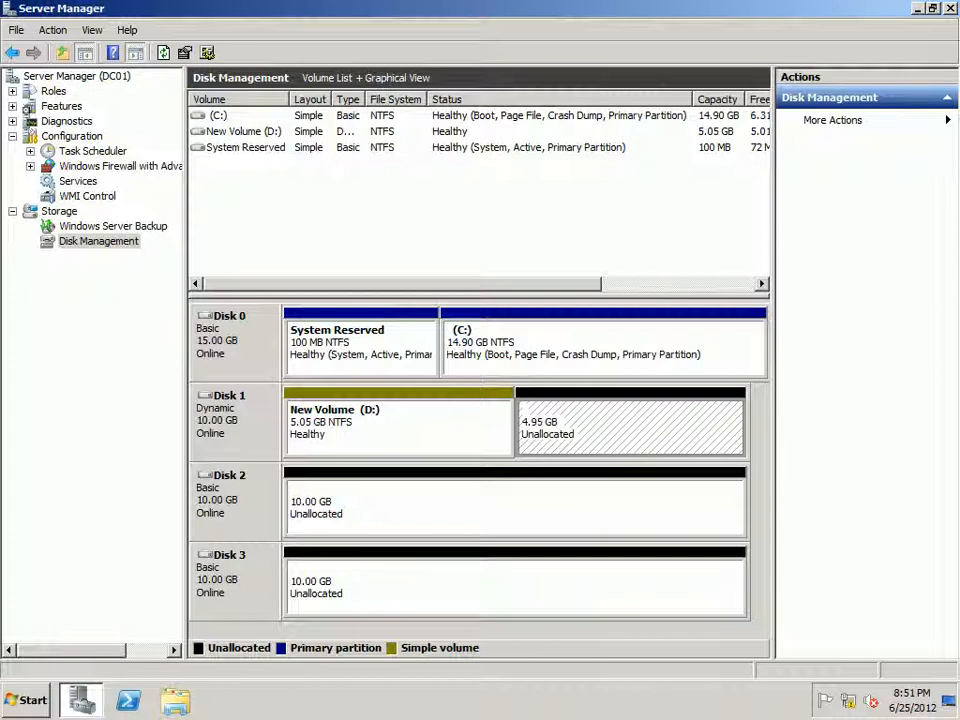
{"action": "left_click", "coordinate": [520, 495]}
{"action": "left_click", "coordinate": [545, 435]}
{"action": "left_click", "coordinate": [503, 489]}
{"action": "right_click", "coordinate": [501, 487]}
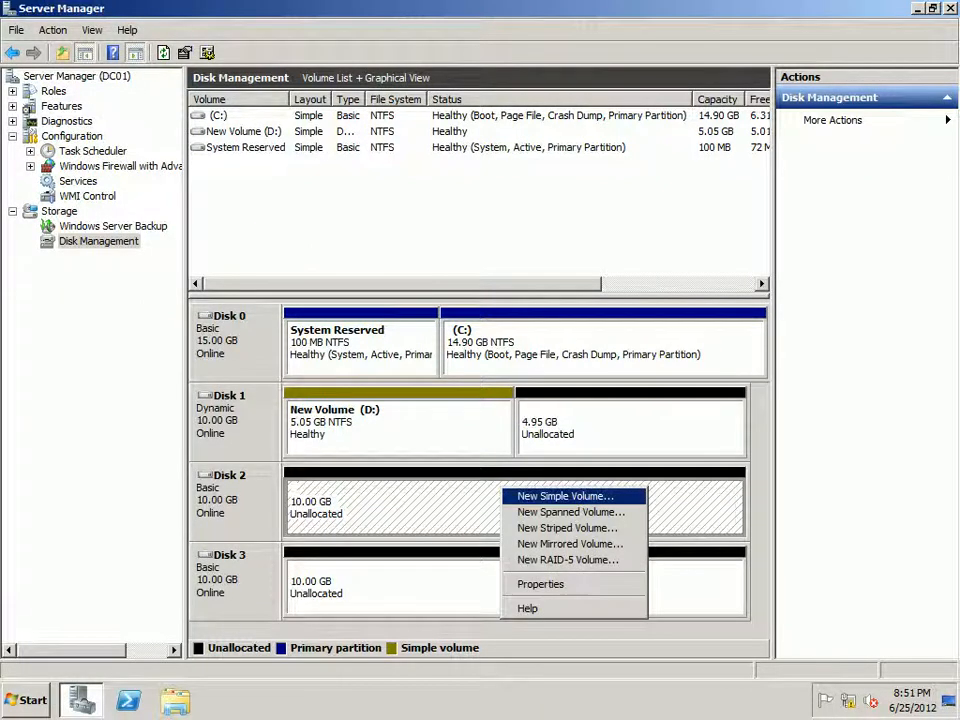
{"action": "left_click", "coordinate": [565, 496]}
{"action": "left_click", "coordinate": [545, 444]}
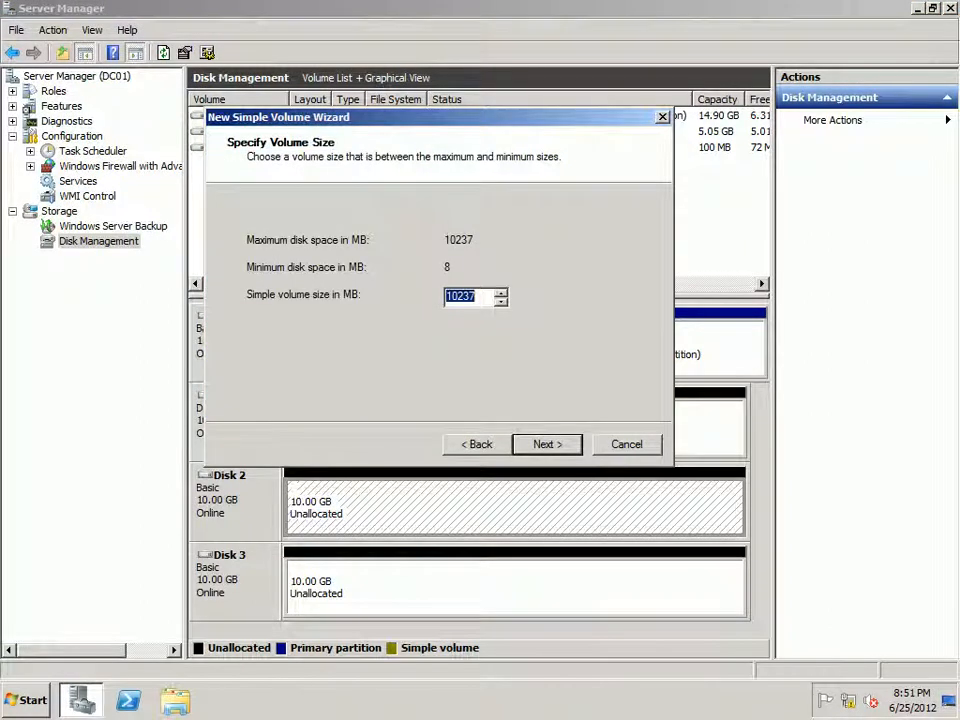
{"action": "left_click", "coordinate": [477, 444]}
{"action": "left_click", "coordinate": [627, 444]}
Step: Start a new spanned volume on Disk 2 and add Disk 1, using the full 10237 MB and 5066 MB
{"action": "right_click", "coordinate": [271, 511]}
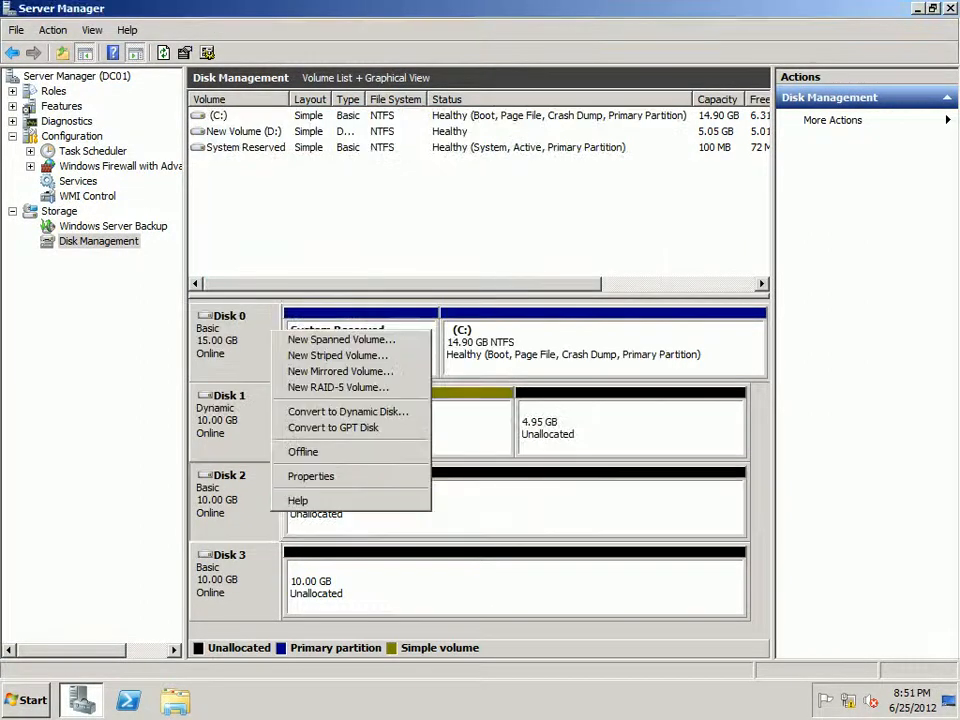
{"action": "key", "text": "Return"}
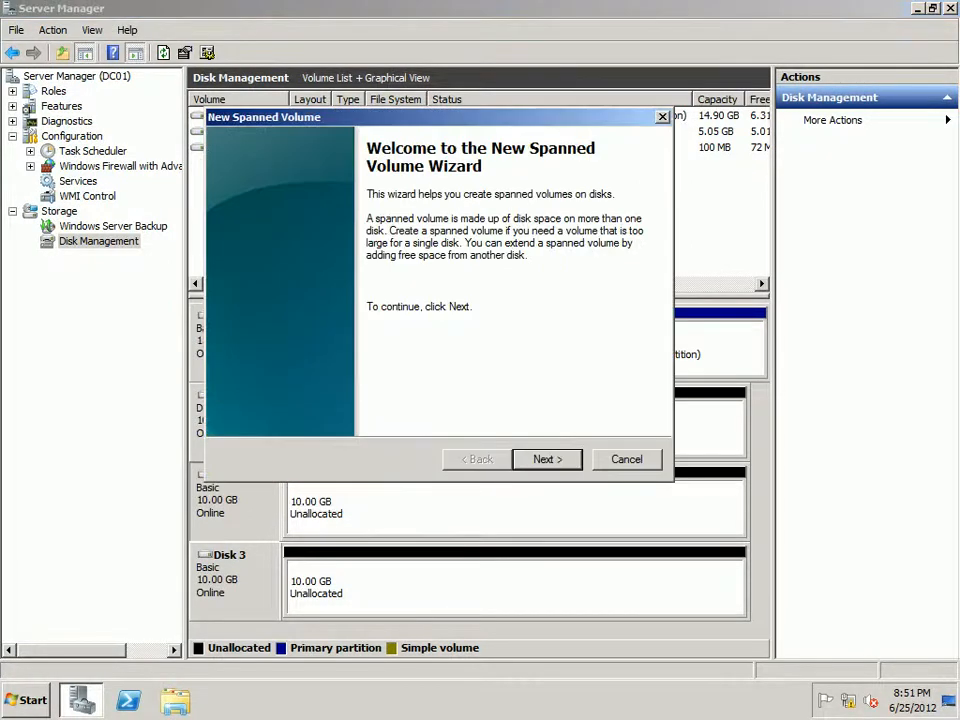
{"action": "key", "text": "Return"}
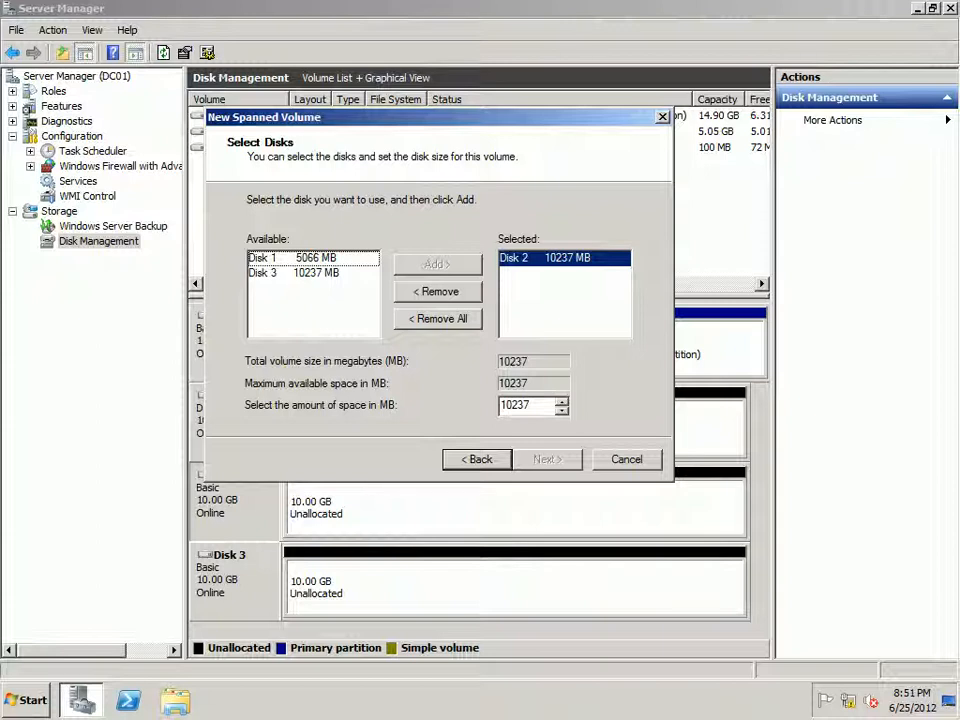
{"action": "left_click", "coordinate": [313, 258]}
{"action": "left_click", "coordinate": [437, 264]}
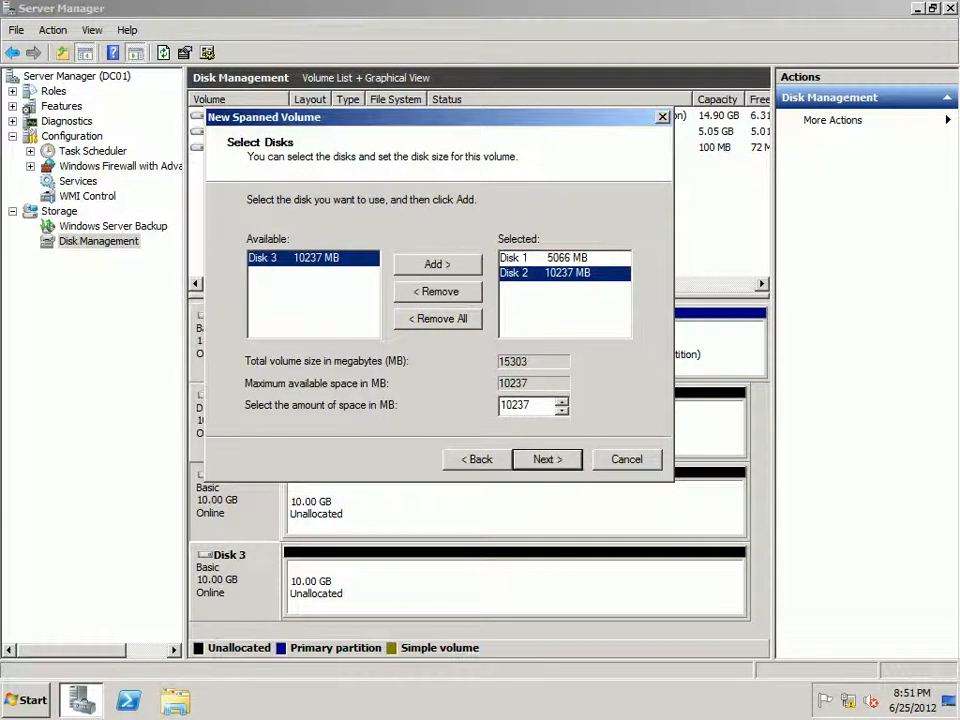
Step: Keep the default drive letter and NTFS quick format with label New Volume, finish the spanned volume, and accept the dynamic disk conversion
{"action": "key", "text": "Return"}
{"action": "key", "text": "Return"}
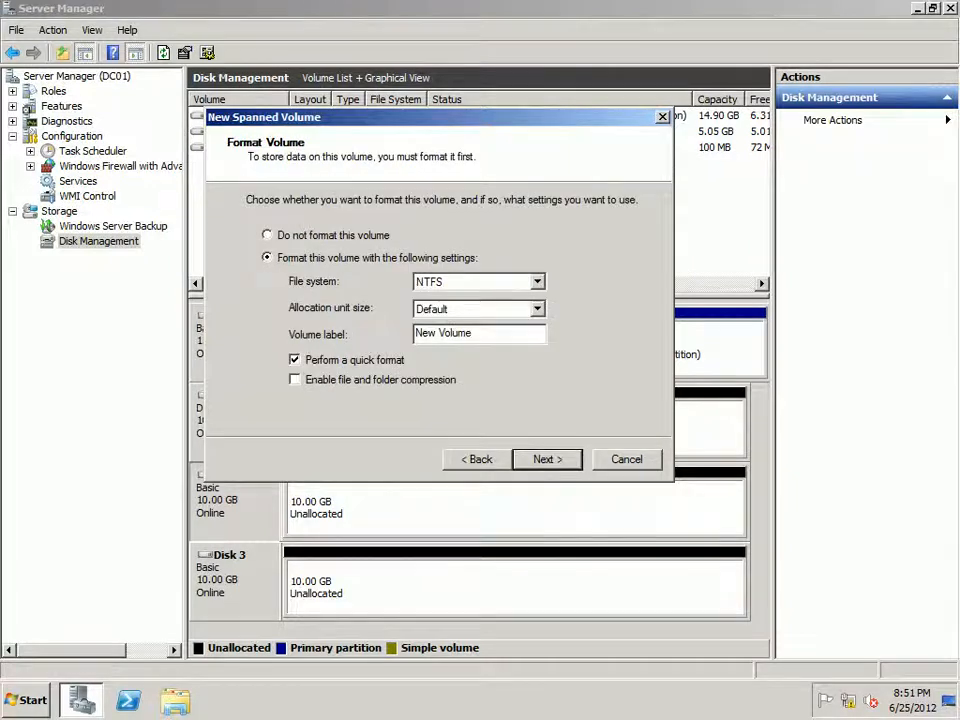
{"action": "key", "text": "Return"}
{"action": "key", "text": "Return"}
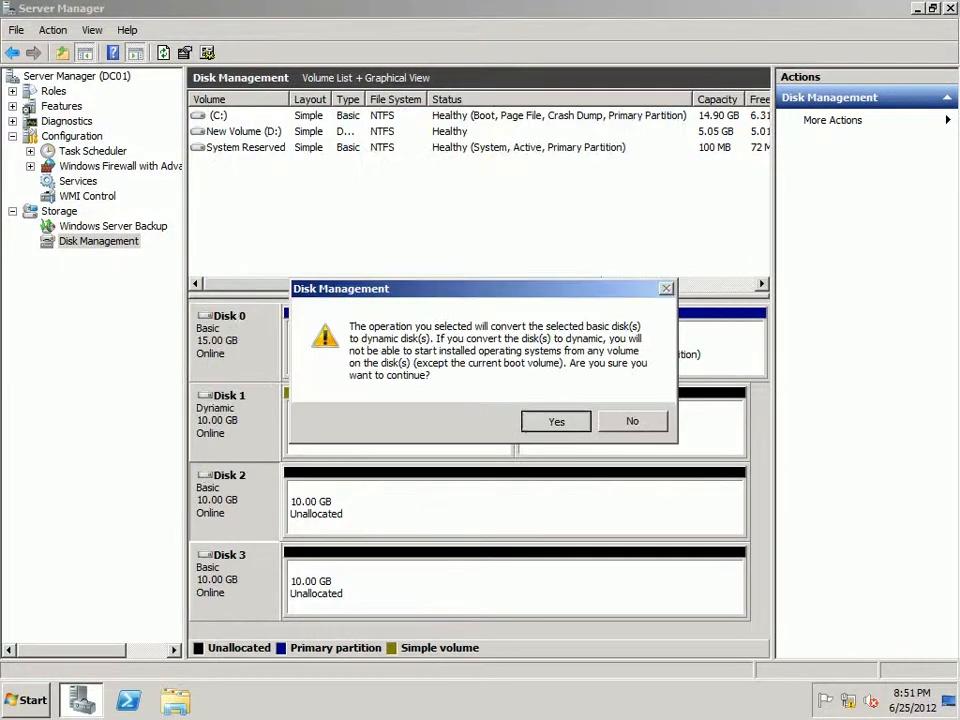
{"action": "key", "text": "Return"}
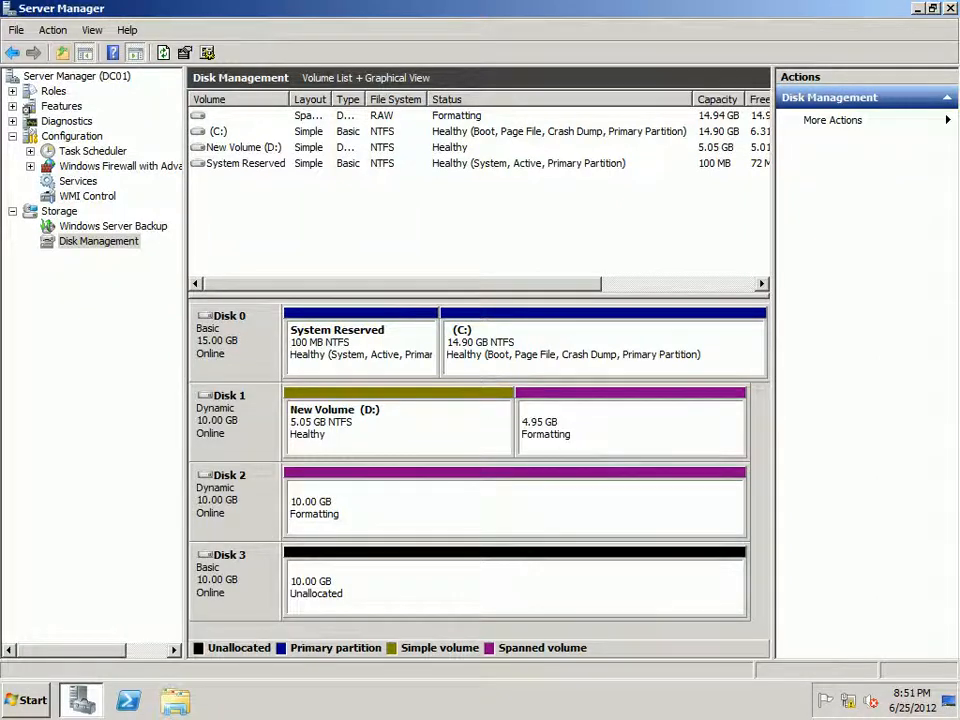
Step: Examine volumes C: and D: and compare the spanned volume's segments on Disk 1 and Disk 2
{"action": "left_click", "coordinate": [604, 347]}
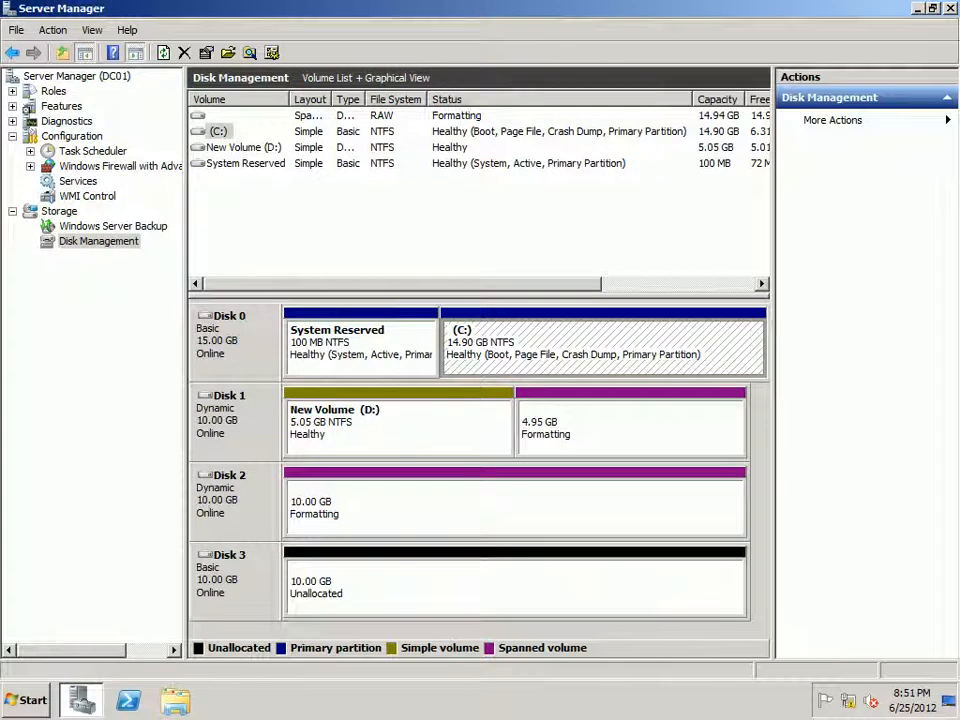
{"action": "left_click", "coordinate": [399, 428]}
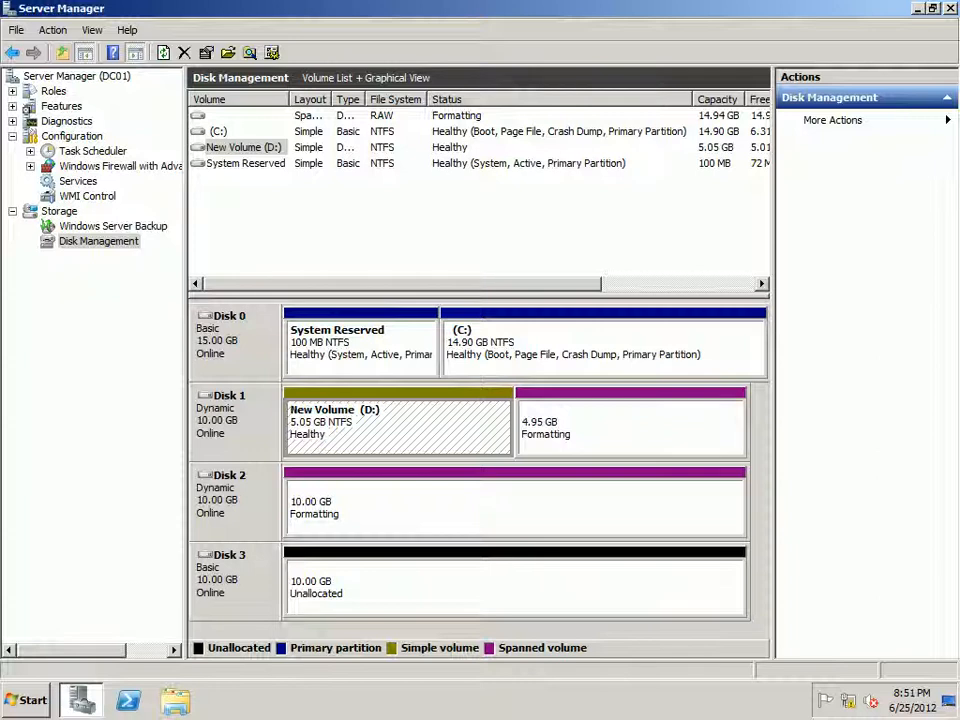
{"action": "left_click", "coordinate": [631, 428]}
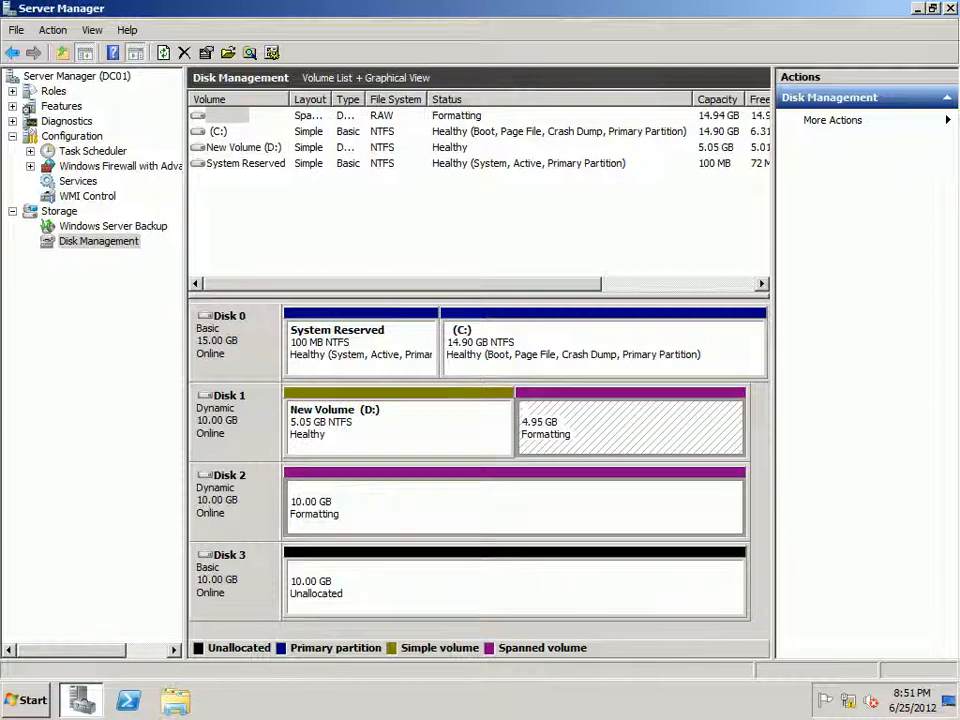
{"action": "left_click", "coordinate": [600, 507]}
{"action": "left_click", "coordinate": [631, 428]}
{"action": "left_click", "coordinate": [600, 507]}
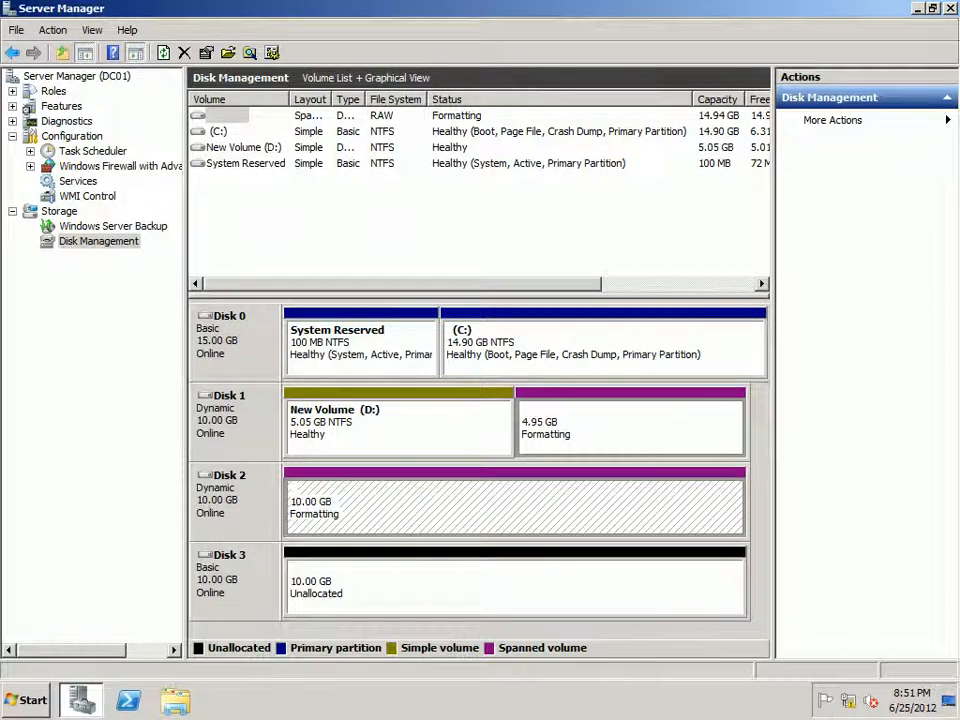
{"action": "left_click", "coordinate": [631, 428]}
{"action": "left_click", "coordinate": [600, 507]}
{"action": "left_click", "coordinate": [631, 428]}
{"action": "left_click", "coordinate": [600, 507]}
{"action": "left_click", "coordinate": [631, 428]}
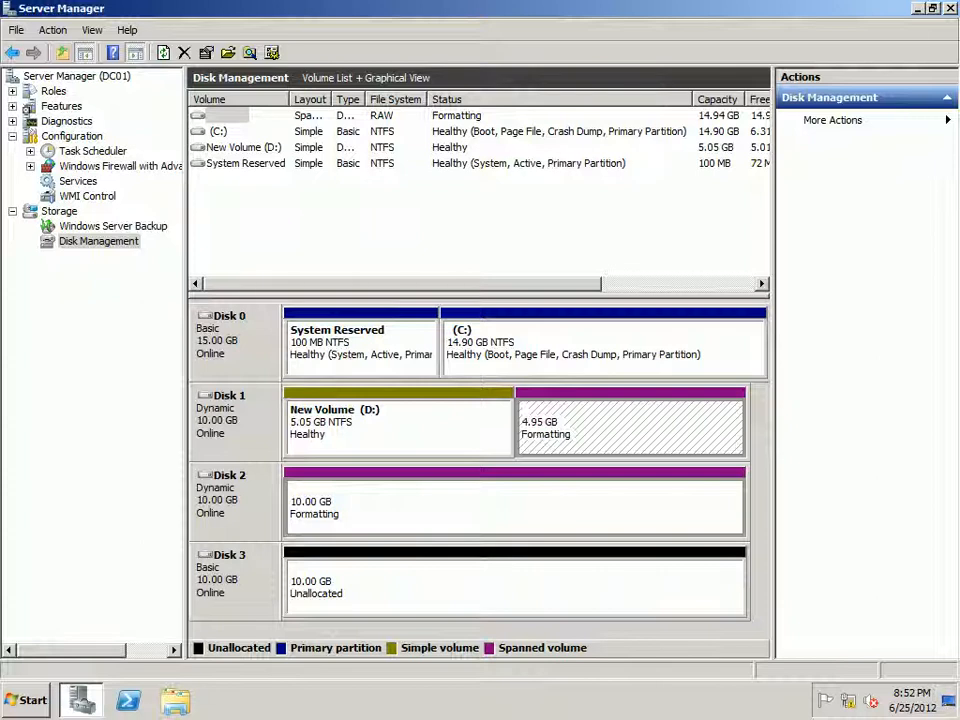
Step: Open the Computer window, maximize it to check the listed drives, and switch back to Server Manager
{"action": "key", "text": "super+d"}
{"action": "left_click", "coordinate": [28, 700]}
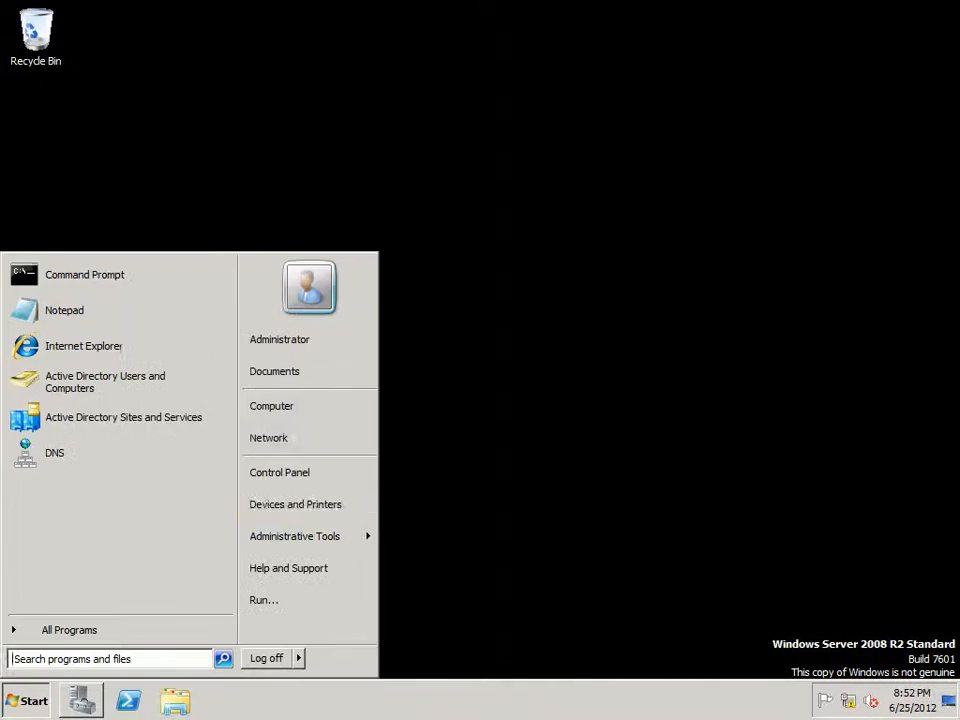
{"action": "left_click", "coordinate": [270, 405]}
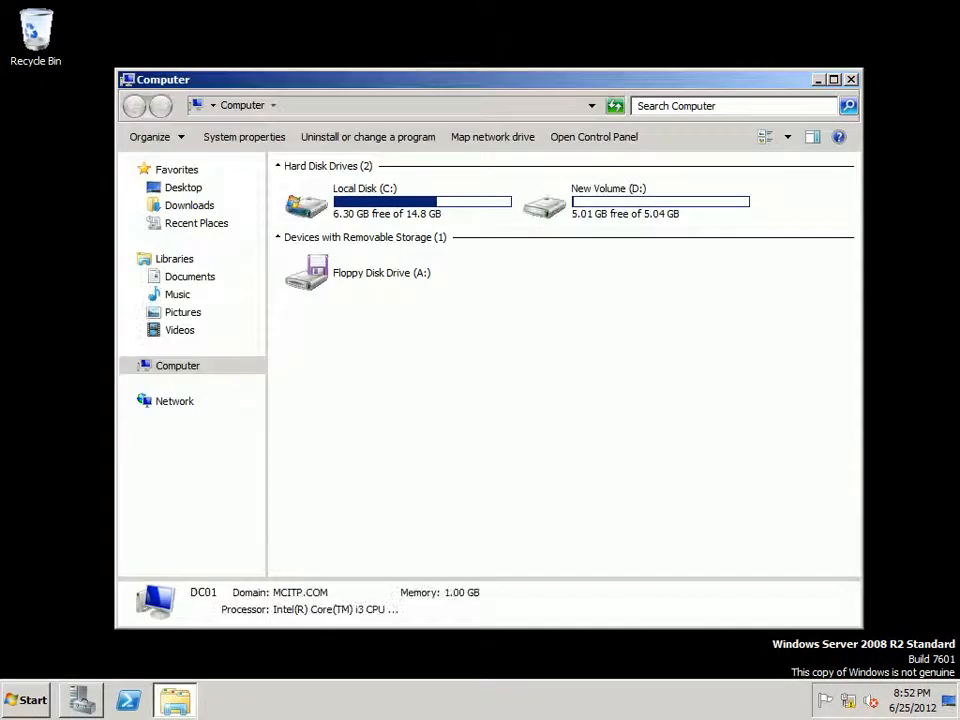
{"action": "right_click", "coordinate": [441, 438]}
{"action": "left_click", "coordinate": [476, 497]}
{"action": "left_click", "coordinate": [834, 79]}
{"action": "left_click", "coordinate": [81, 700]}
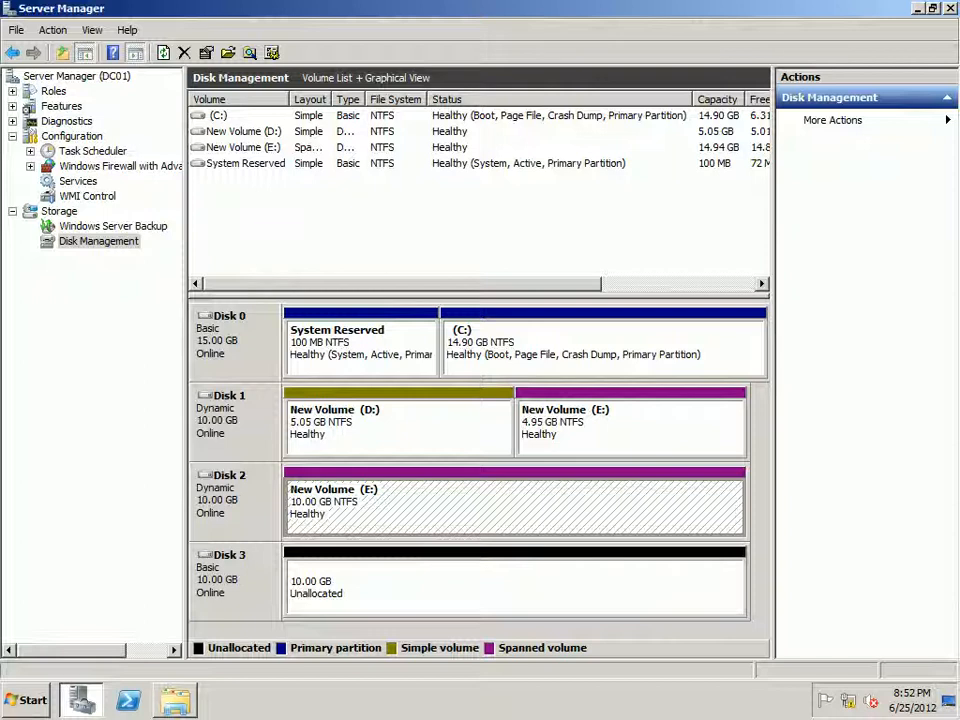
Step: Inspect the size and file system details of New Volume (E:) in the Computer window
{"action": "key", "text": "super+e"}
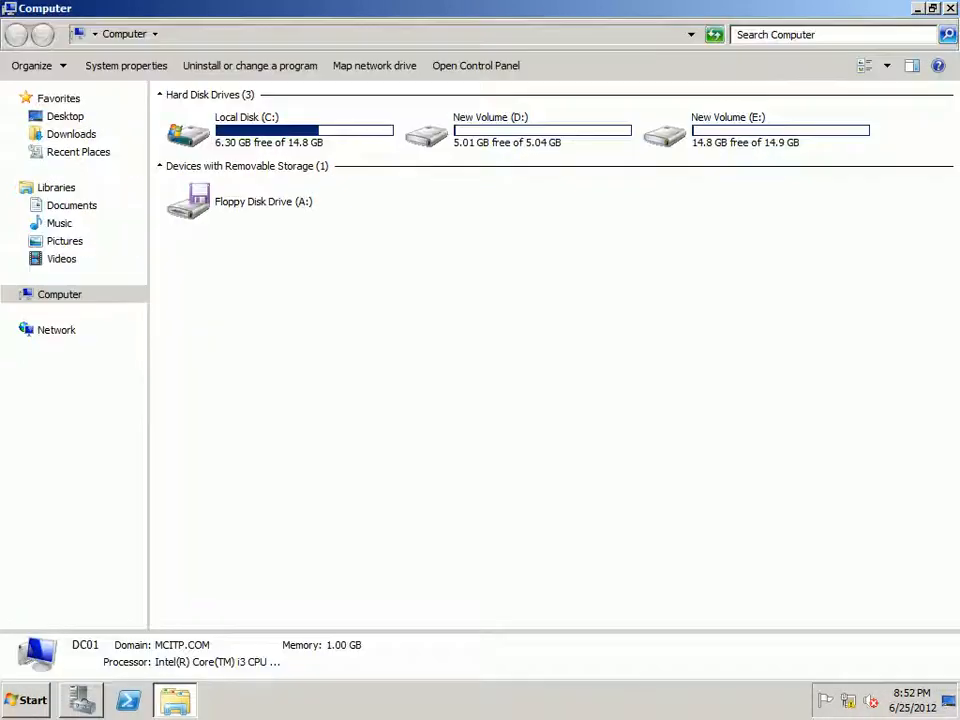
{"action": "left_click", "coordinate": [756, 130]}
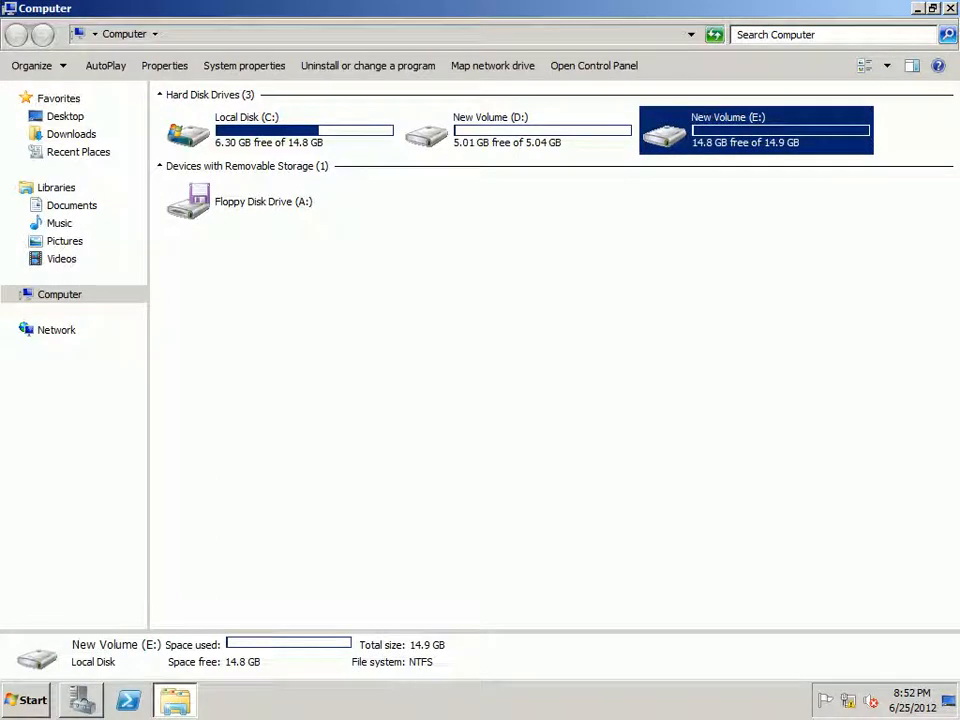
{"action": "key", "text": "super+d"}
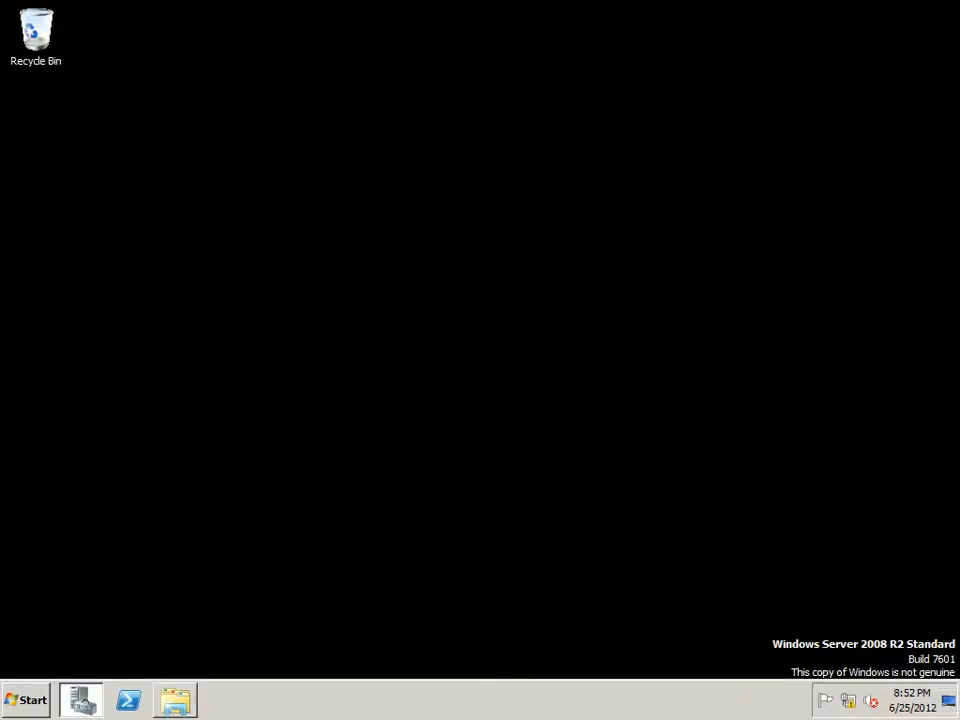
Step: Return to Server Manager and delete the spanned volume E: across Disk 1 and Disk 2, confirming the deletion
{"action": "left_click", "coordinate": [81, 700]}
{"action": "right_click", "coordinate": [594, 440]}
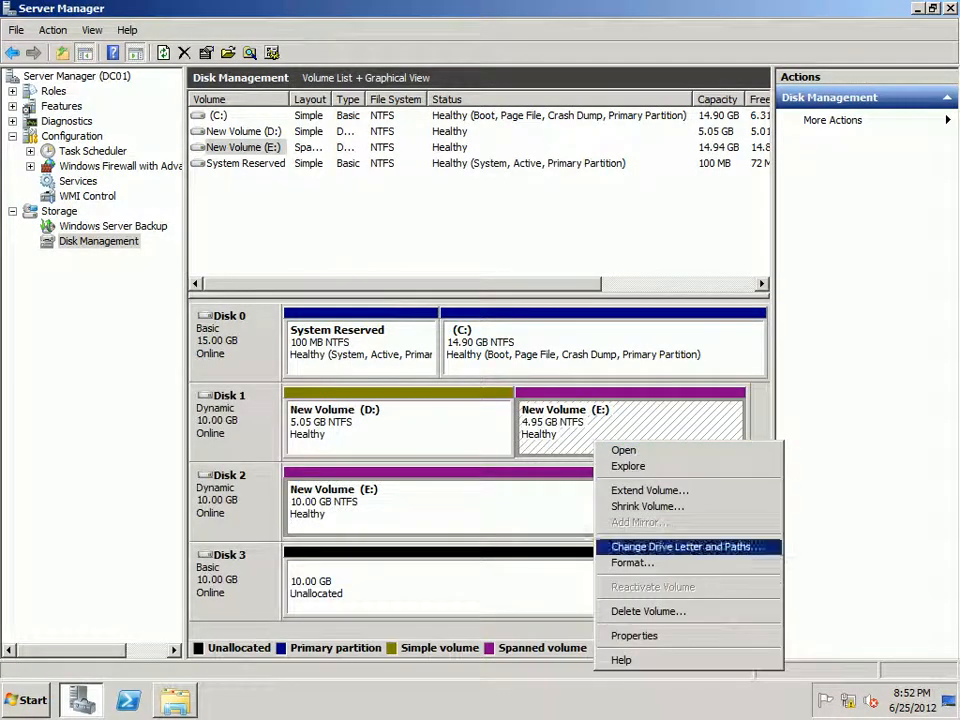
{"action": "left_click", "coordinate": [648, 611]}
{"action": "left_click", "coordinate": [554, 404]}
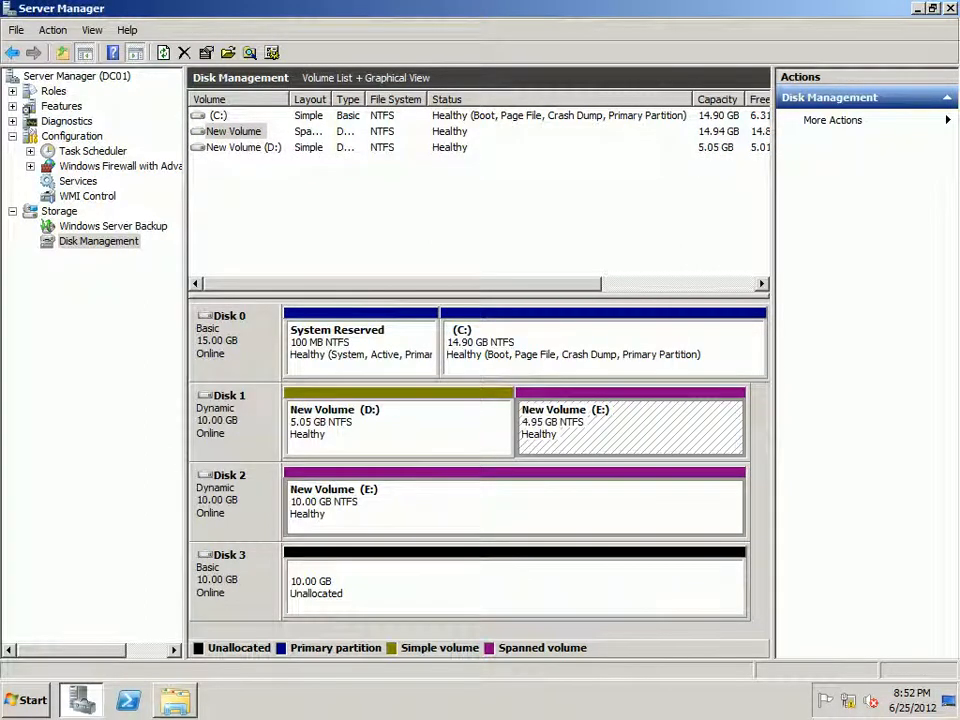
Step: Start a new spanned volume from Disk 2's unallocated space and add Disk 1 to the selected disks
{"action": "right_click", "coordinate": [566, 498]}
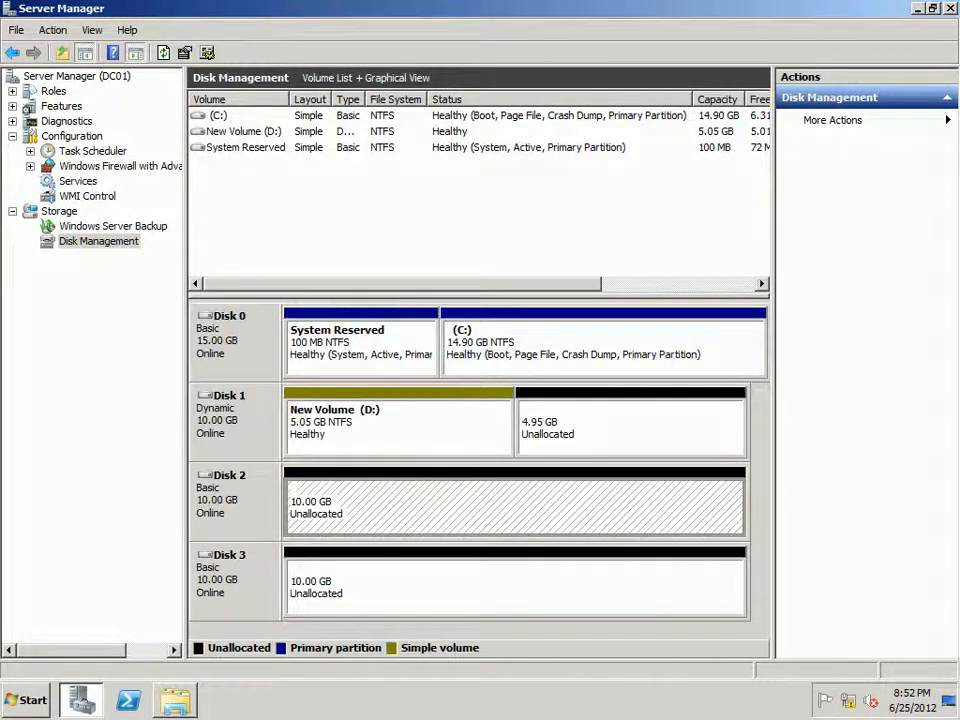
{"action": "left_click", "coordinate": [622, 428]}
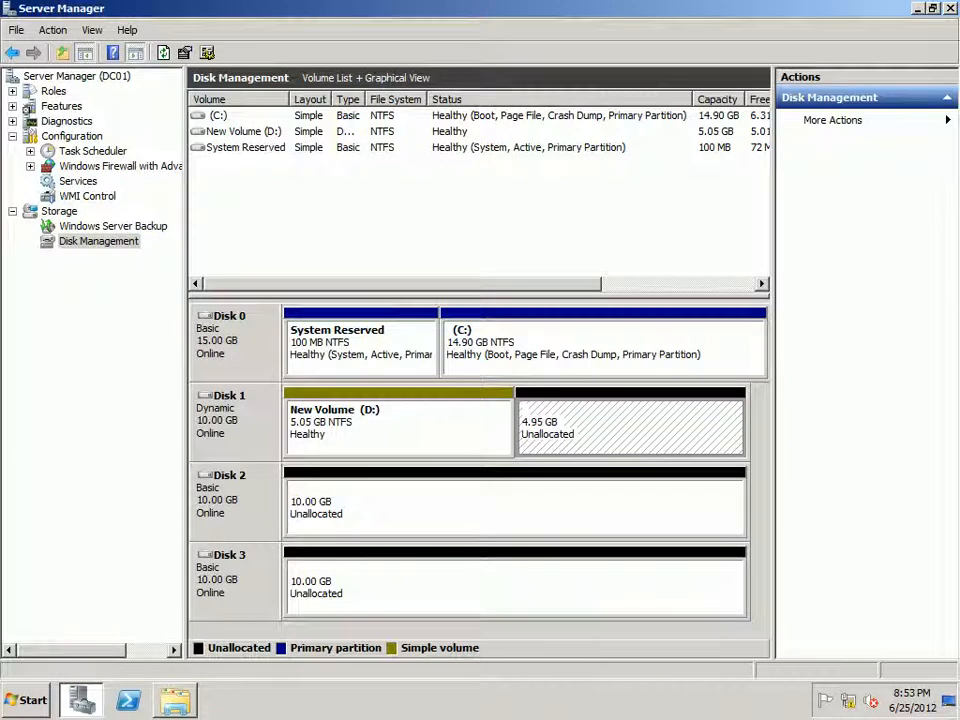
{"action": "right_click", "coordinate": [521, 497]}
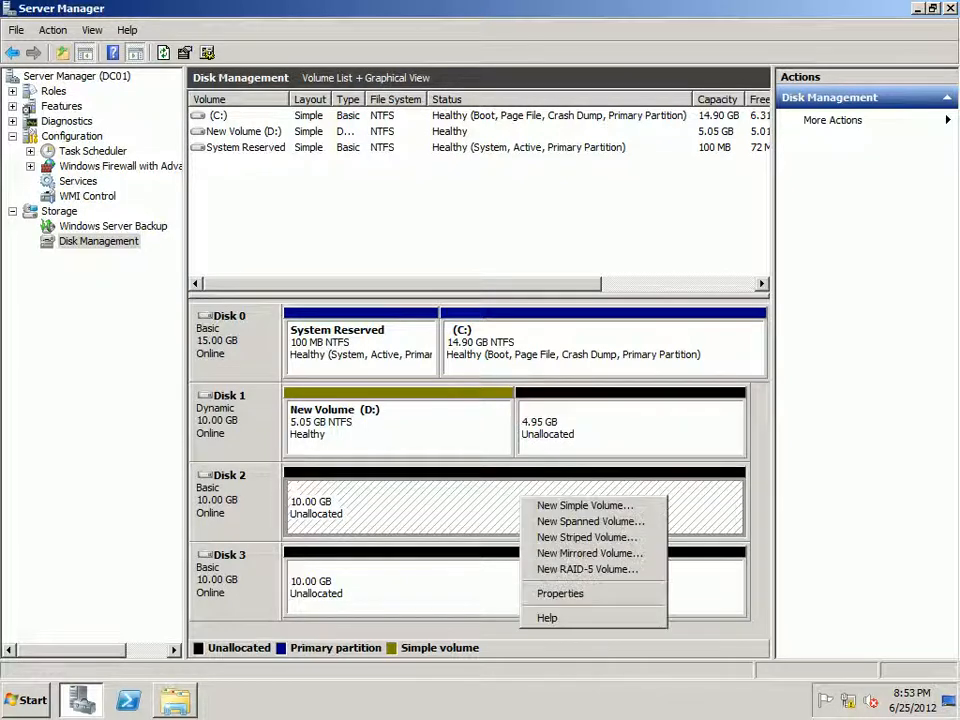
{"action": "key", "text": "Down"}
{"action": "key", "text": "Return"}
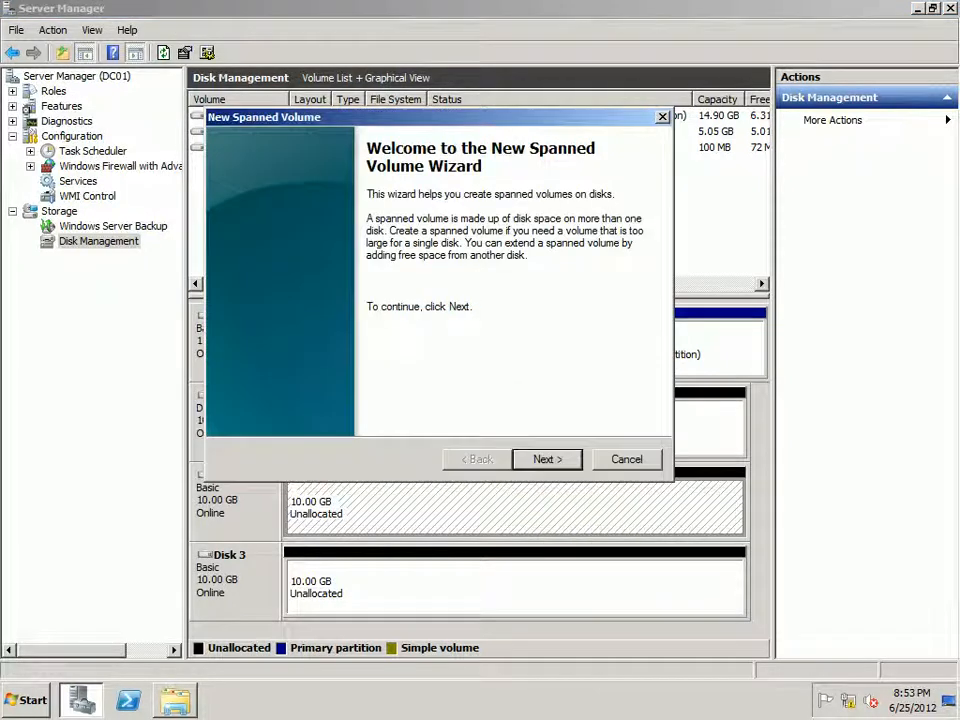
{"action": "key", "text": "Return"}
{"action": "left_click", "coordinate": [314, 258]}
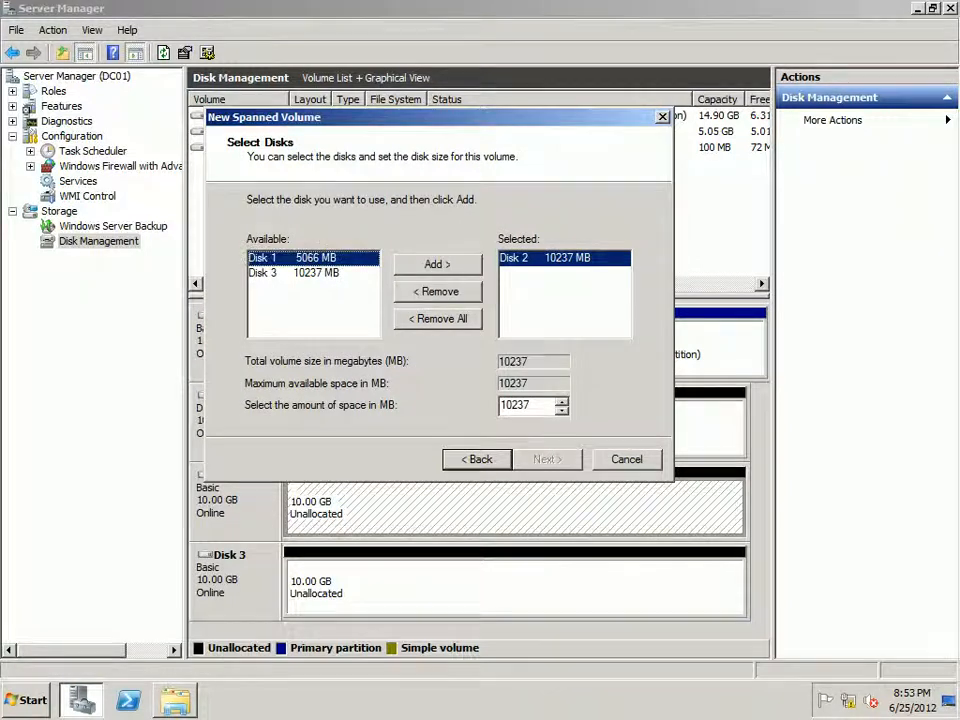
{"action": "left_click", "coordinate": [437, 265]}
Step: Set the spanned volume's space to 2048 MB on Disk 1 and 2048 MB on Disk 2
{"action": "left_click", "coordinate": [564, 258]}
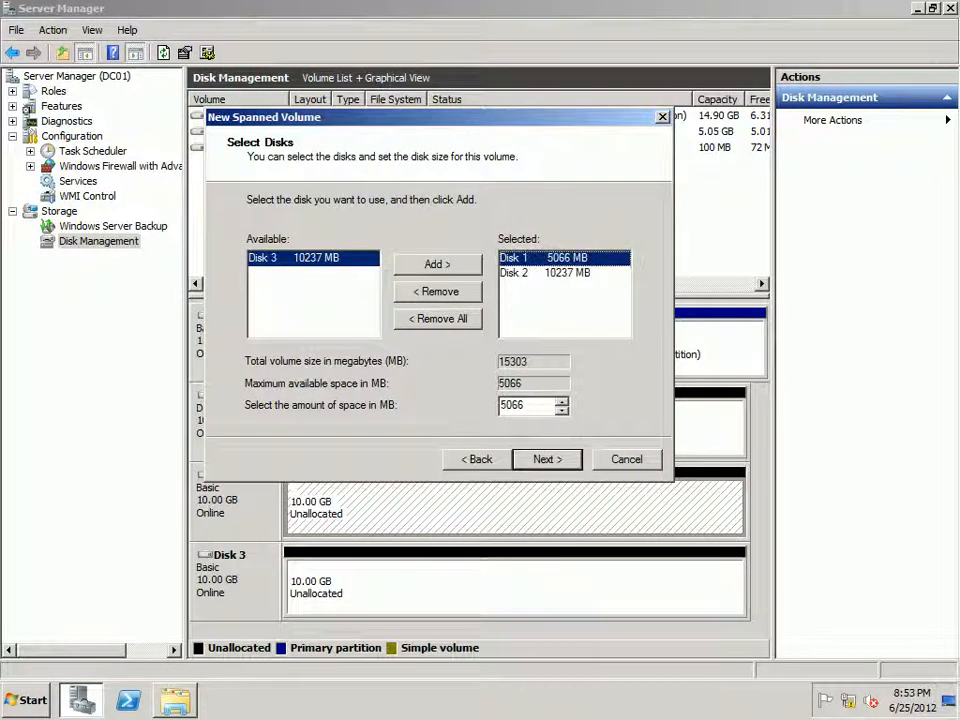
{"action": "key", "text": "Tab"}
{"action": "type", "text": "2048"}
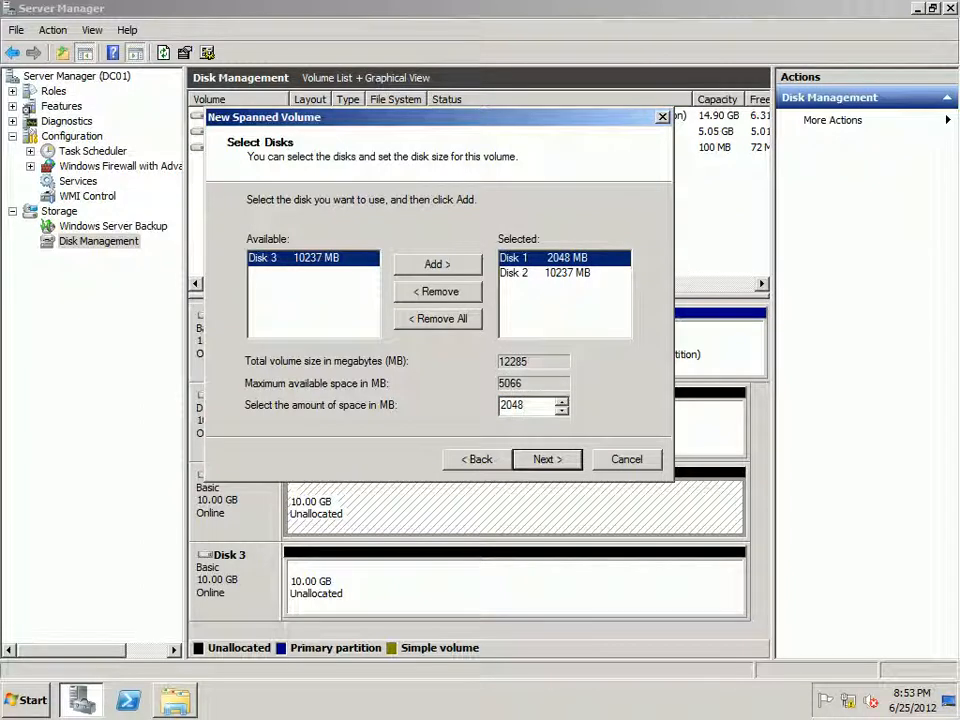
{"action": "left_click", "coordinate": [564, 273]}
{"action": "key", "text": "Tab"}
{"action": "type", "text": "2048"}
{"action": "left_click", "coordinate": [564, 258]}
{"action": "left_click", "coordinate": [564, 273]}
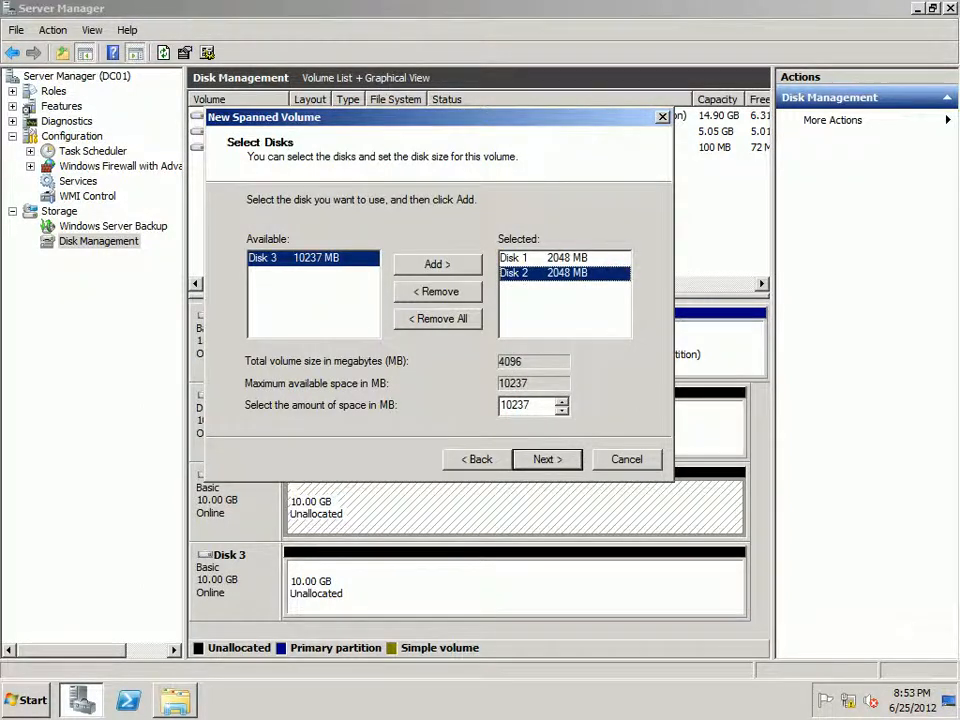
Step: Create the spanned volume with drive letter E, NTFS quick format and the label New Volume, accepting the conversion to dynamic disks
{"action": "key", "text": "Return"}
{"action": "key", "text": "Return"}
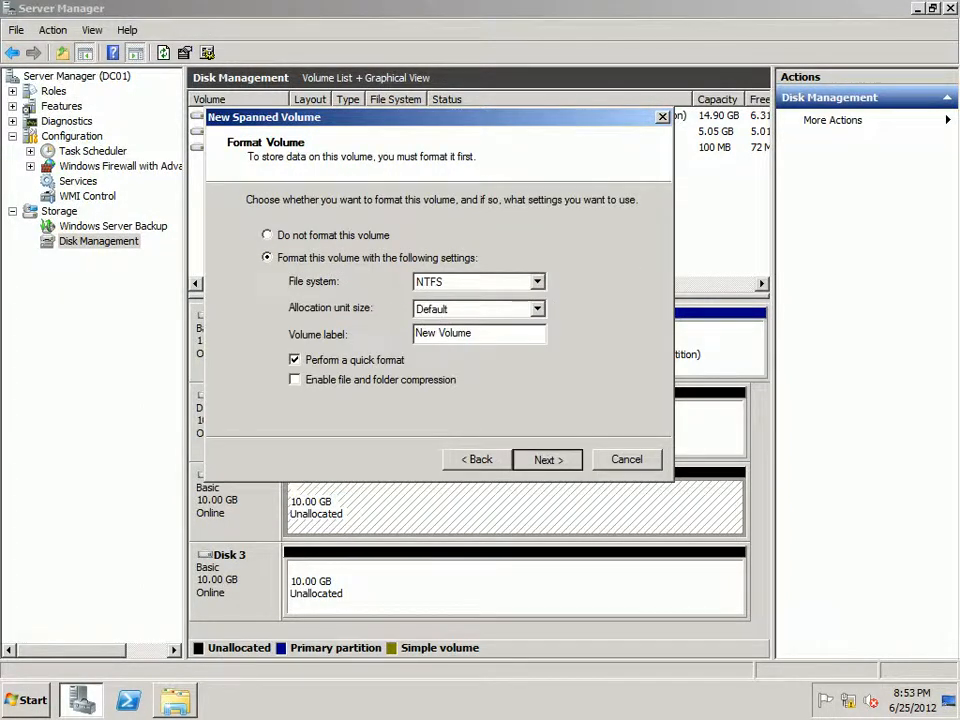
{"action": "key", "text": "Return"}
{"action": "key", "text": "Return"}
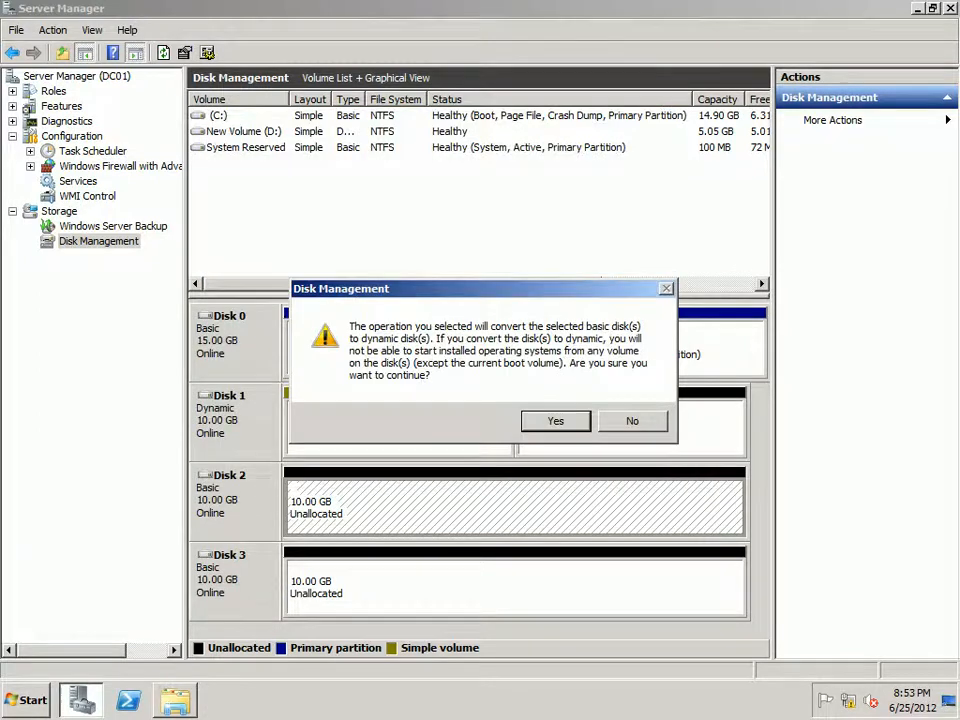
{"action": "key", "text": "Return"}
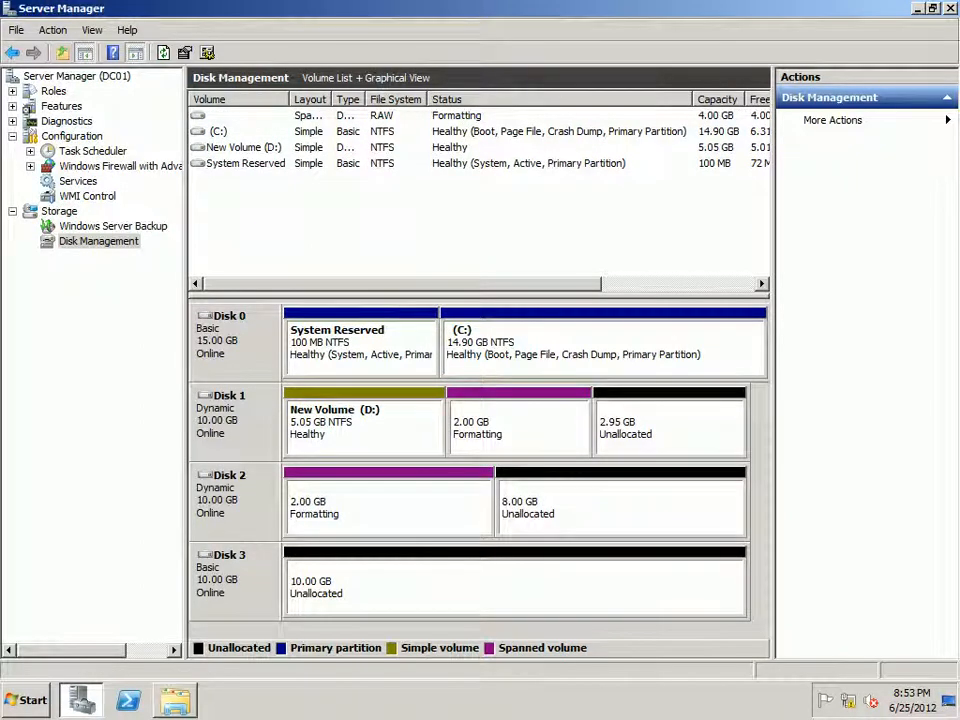
Step: Start a new striped volume from Disk 2's unallocated space and add Disk 1 to the selected disks
{"action": "left_click", "coordinate": [670, 428]}
{"action": "left_click", "coordinate": [620, 508]}
{"action": "left_click", "coordinate": [670, 428]}
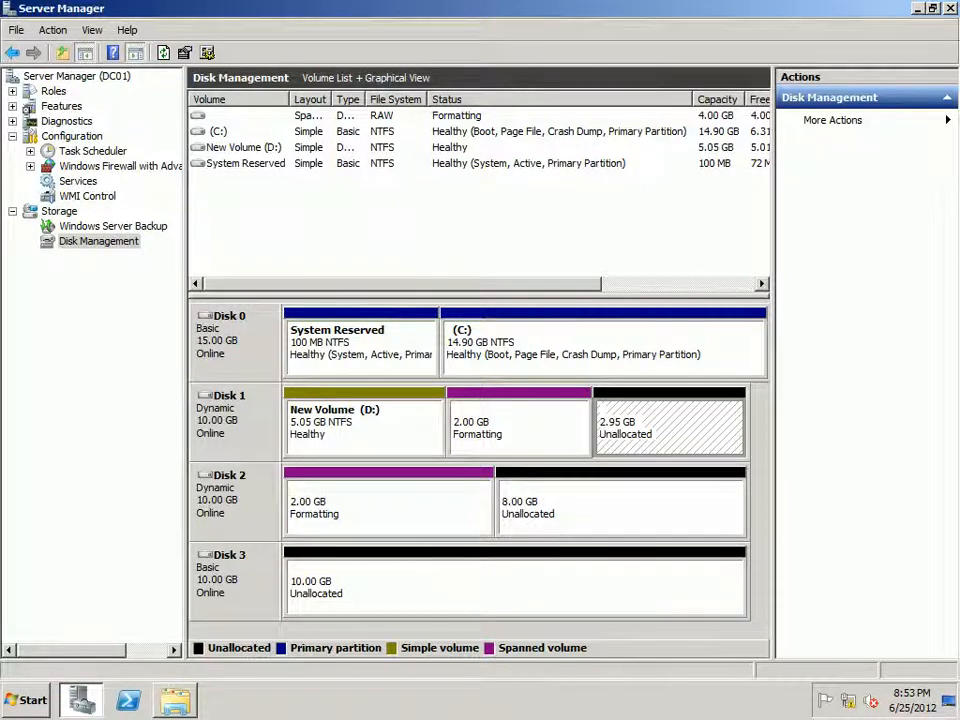
{"action": "left_click", "coordinate": [620, 508]}
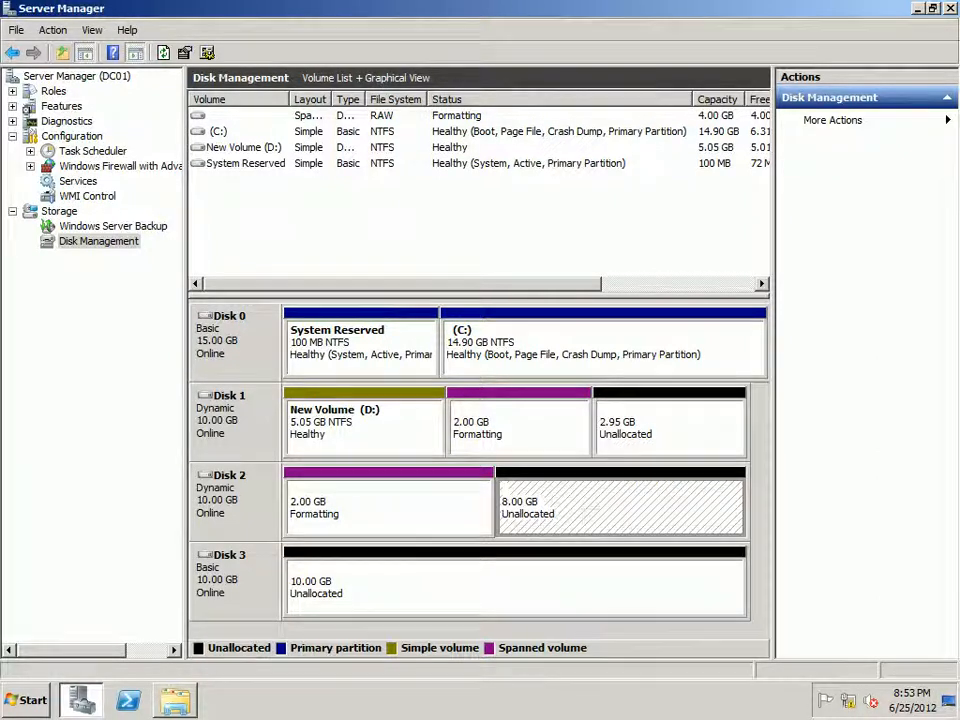
{"action": "right_click", "coordinate": [578, 505]}
{"action": "left_click", "coordinate": [643, 549]}
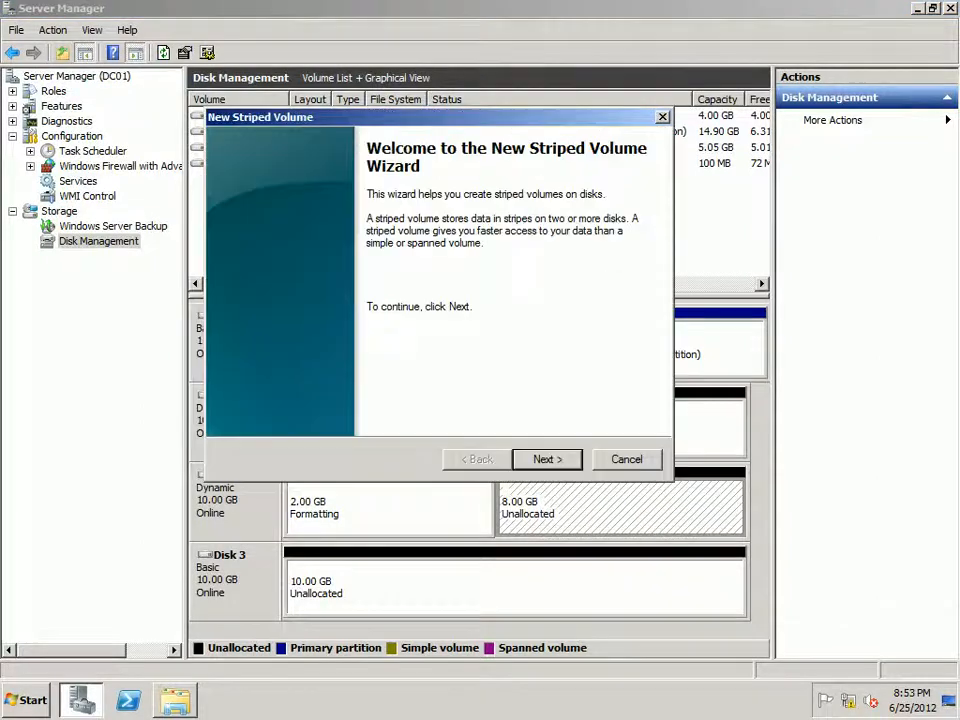
{"action": "key", "text": "Return"}
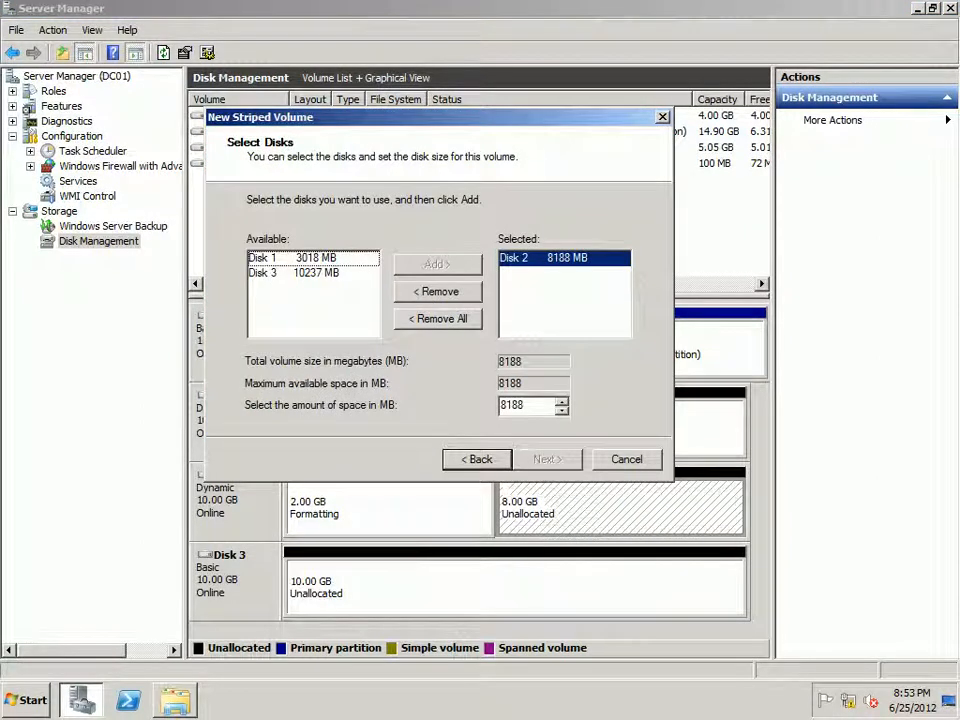
{"action": "left_click", "coordinate": [316, 258]}
{"action": "left_click", "coordinate": [437, 265]}
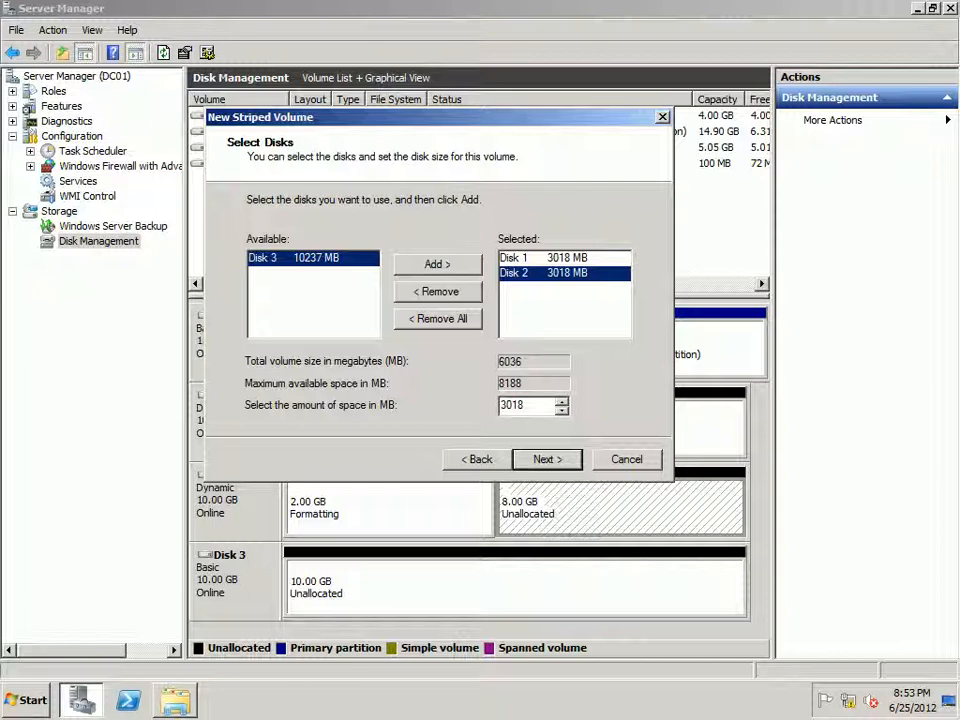
Step: Set the striped volume's space to 1024 MB per disk
{"action": "left_click", "coordinate": [540, 258]}
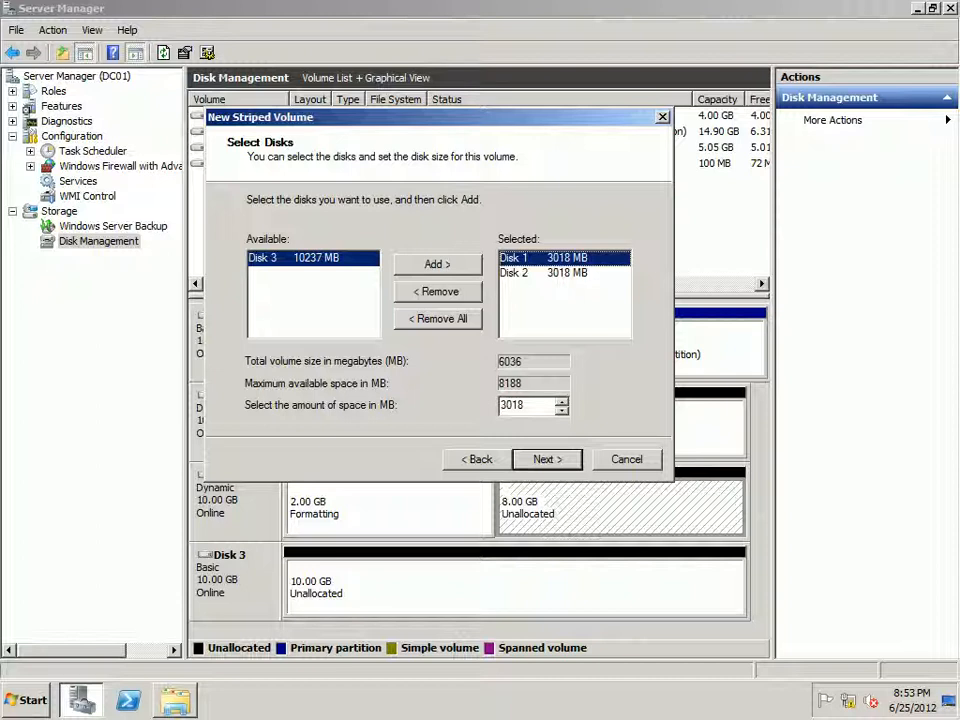
{"action": "left_click_drag", "start_coordinate": [527, 405], "coordinate": [484, 405]}
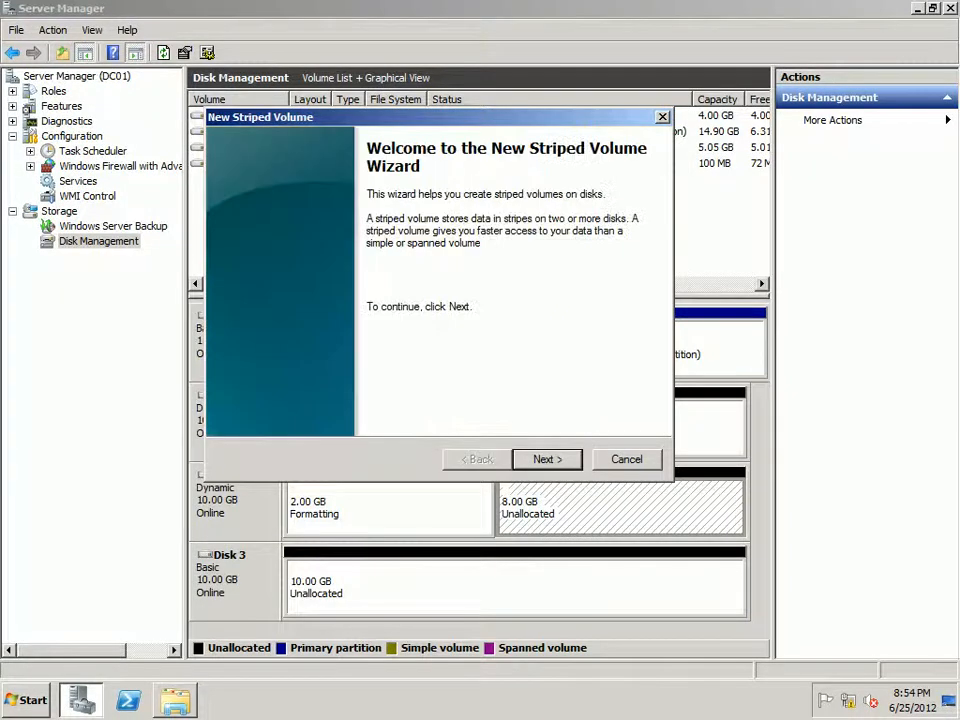
{"action": "left_click_drag", "start_coordinate": [425, 117], "coordinate": [447, 131]}
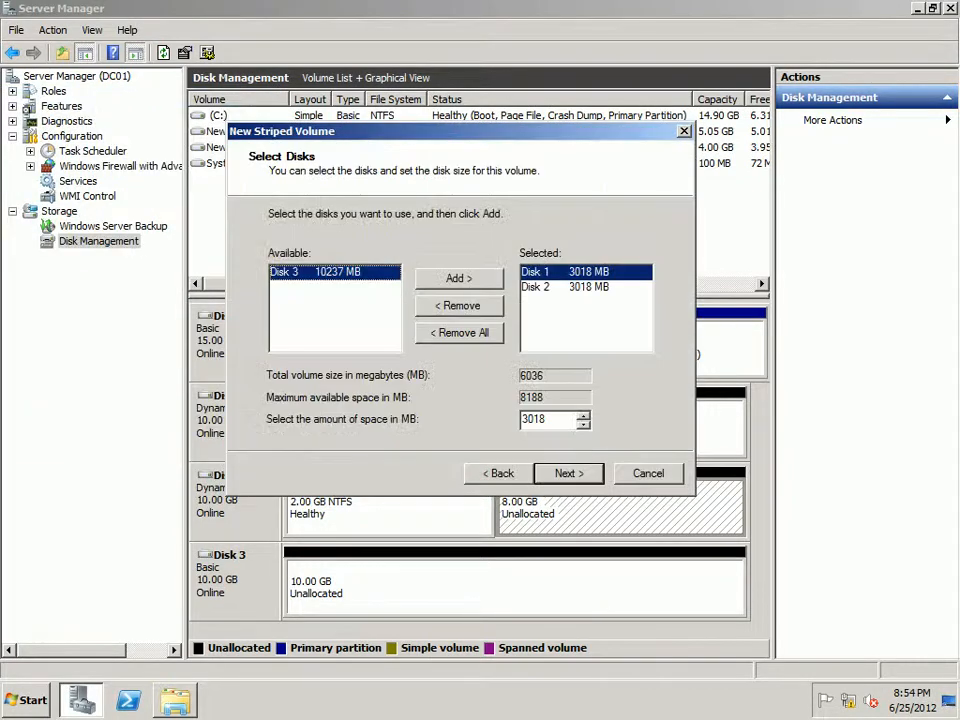
{"action": "double_click", "coordinate": [534, 420]}
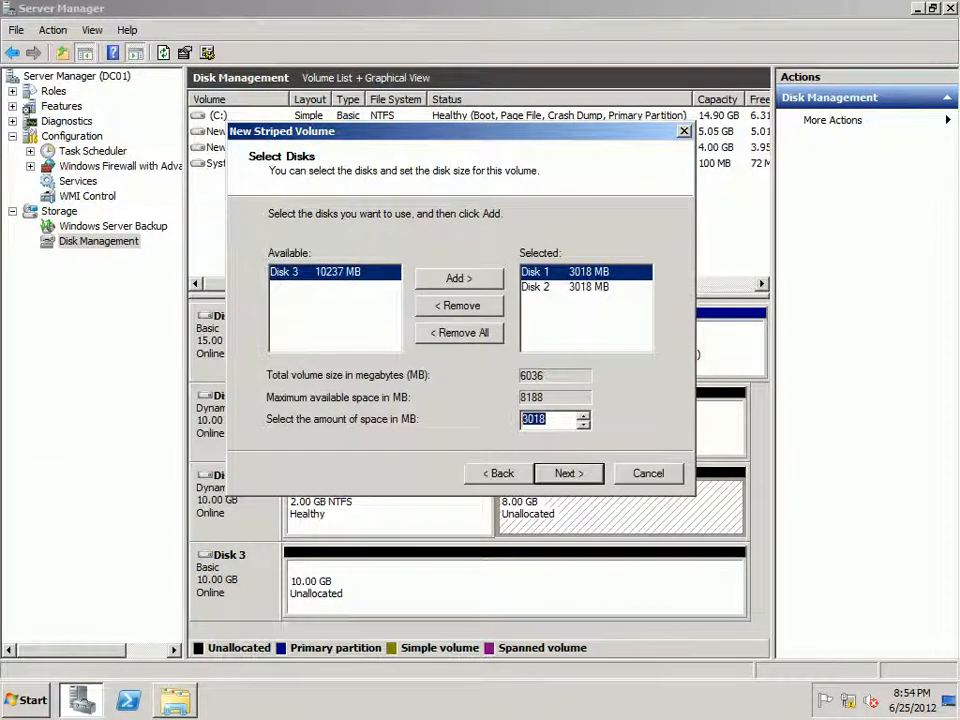
{"action": "type", "text": "1024"}
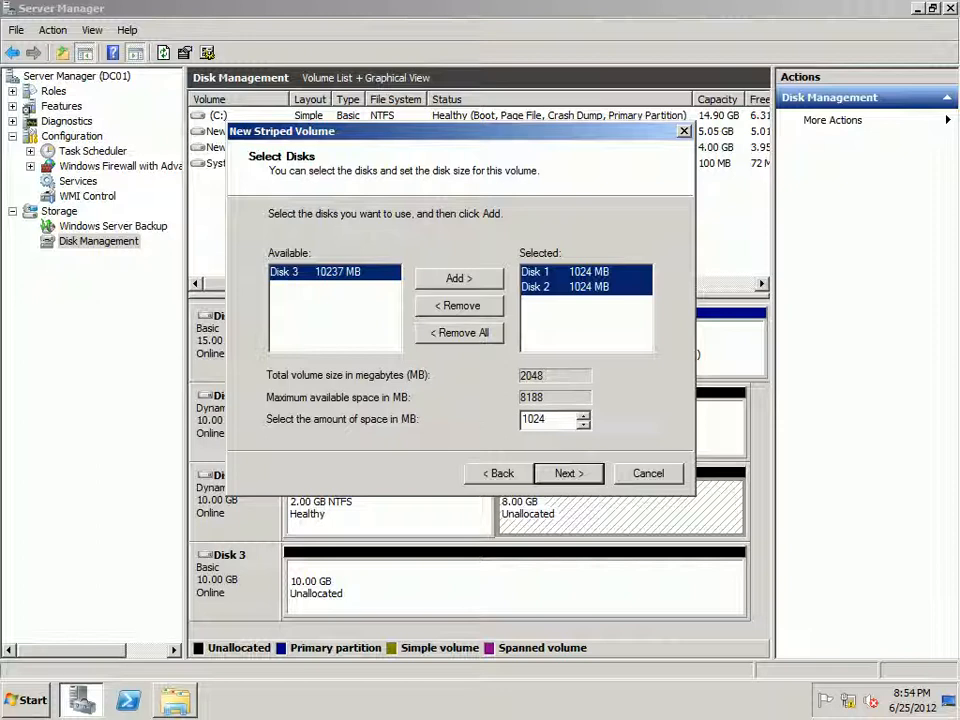
Step: Create the striped volume with drive letter F, keeping the default format settings
{"action": "key", "text": "Return"}
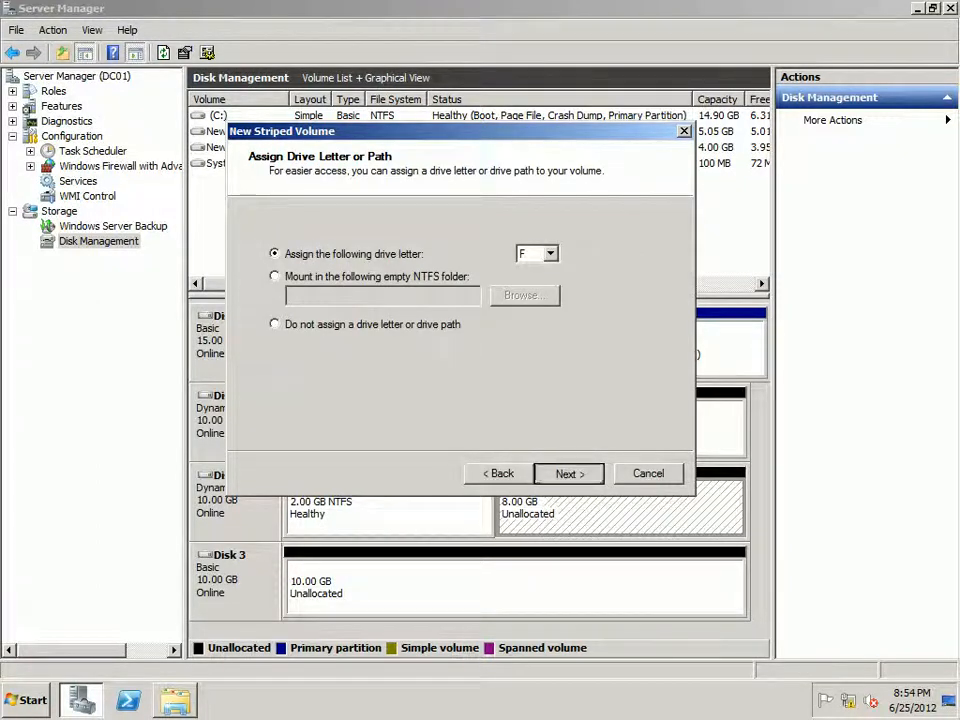
{"action": "key", "text": "Return"}
{"action": "key", "text": "Return"}
{"action": "key", "text": "Return"}
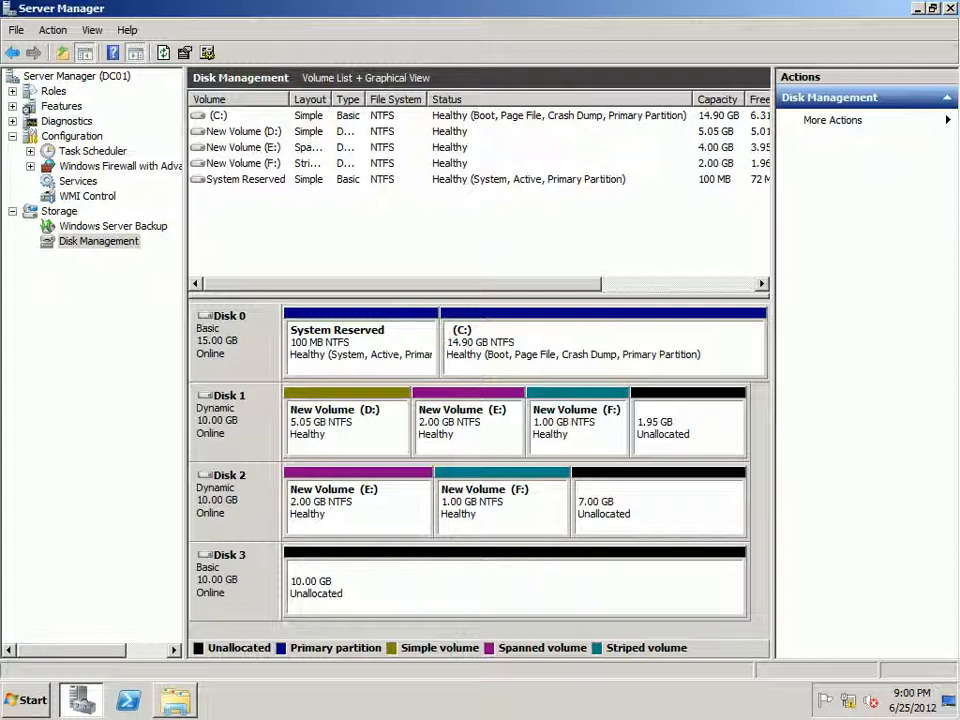
Step: Start a new RAID-5 volume from Disk 1's unallocated space, adding Disk 2 and Disk 3 with 1024 MB per disk
{"action": "right_click", "coordinate": [680, 426]}
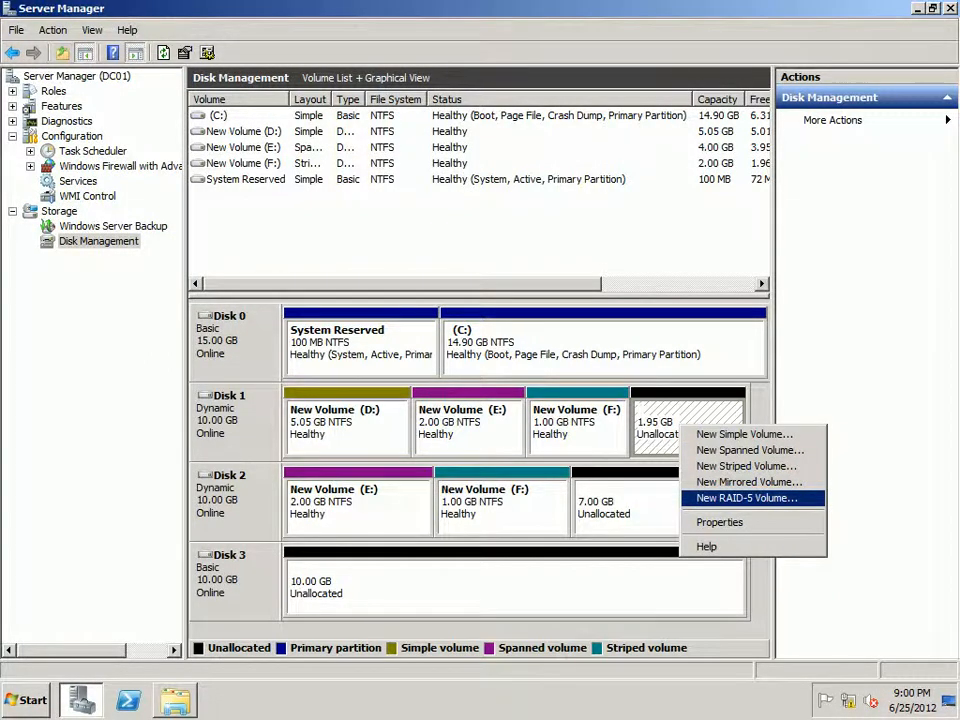
{"action": "left_click", "coordinate": [746, 498]}
{"action": "left_click", "coordinate": [544, 459]}
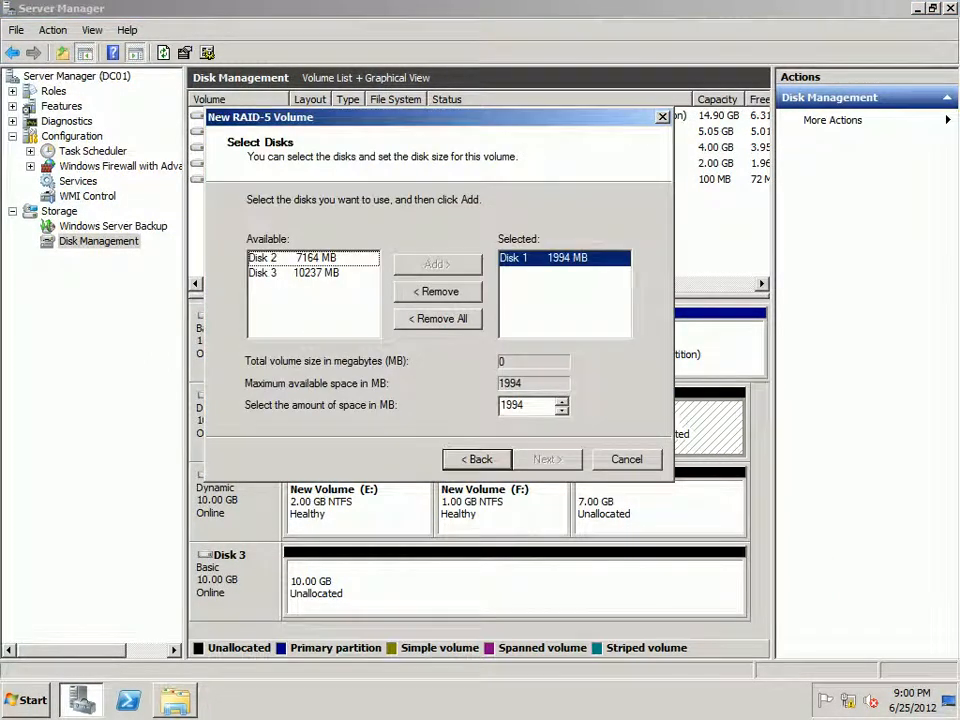
{"action": "left_click", "coordinate": [312, 258]}
{"action": "left_click", "coordinate": [437, 264]}
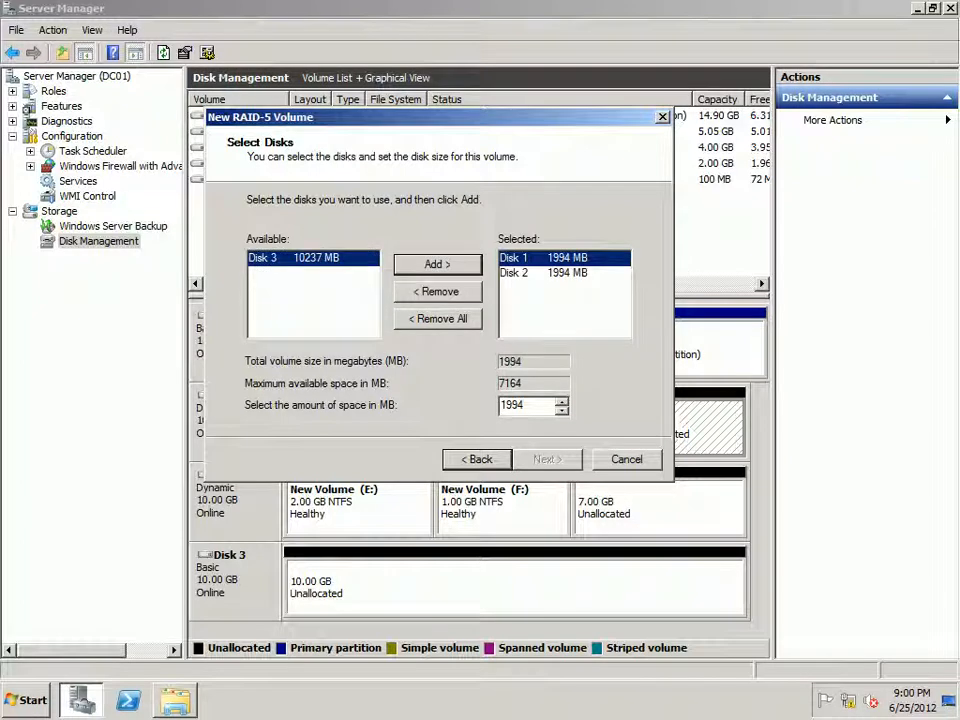
{"action": "left_click", "coordinate": [437, 264]}
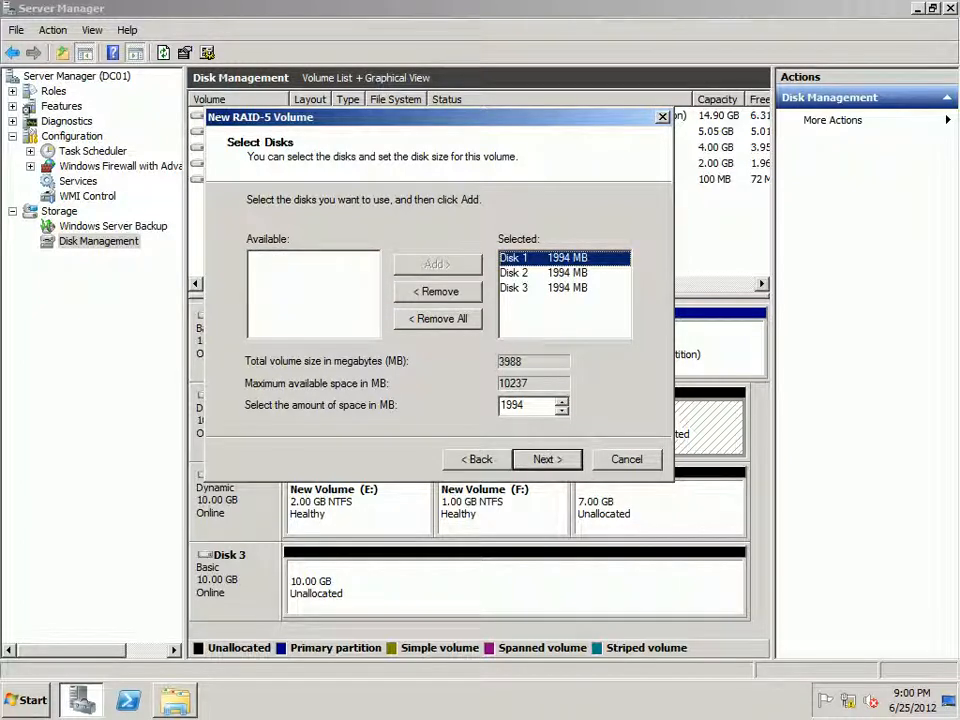
{"action": "left_click_drag", "start_coordinate": [527, 405], "coordinate": [496, 405]}
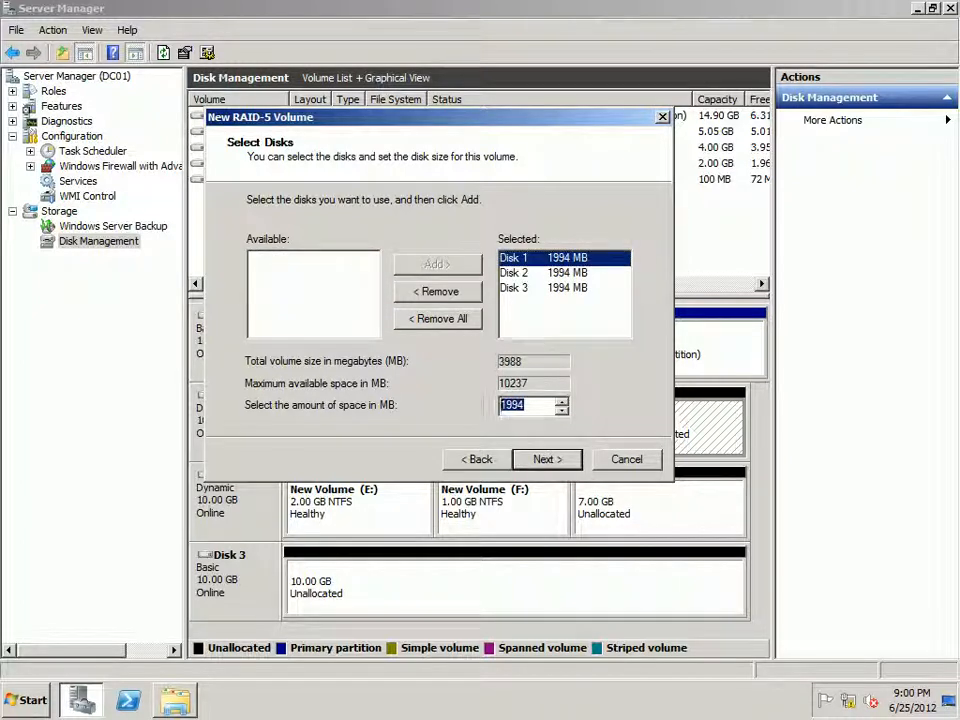
{"action": "type", "text": "1024"}
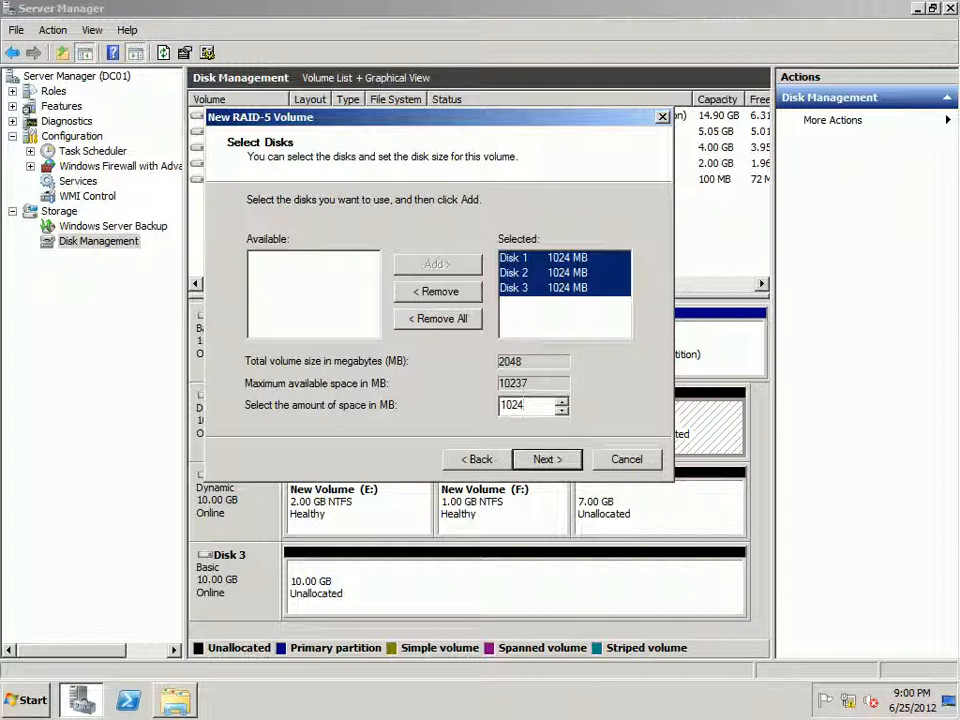
Step: Create the RAID-5 volume with drive letter G, NTFS quick format and the label New Volume, accepting the conversion to dynamic disks
{"action": "key", "text": "Return"}
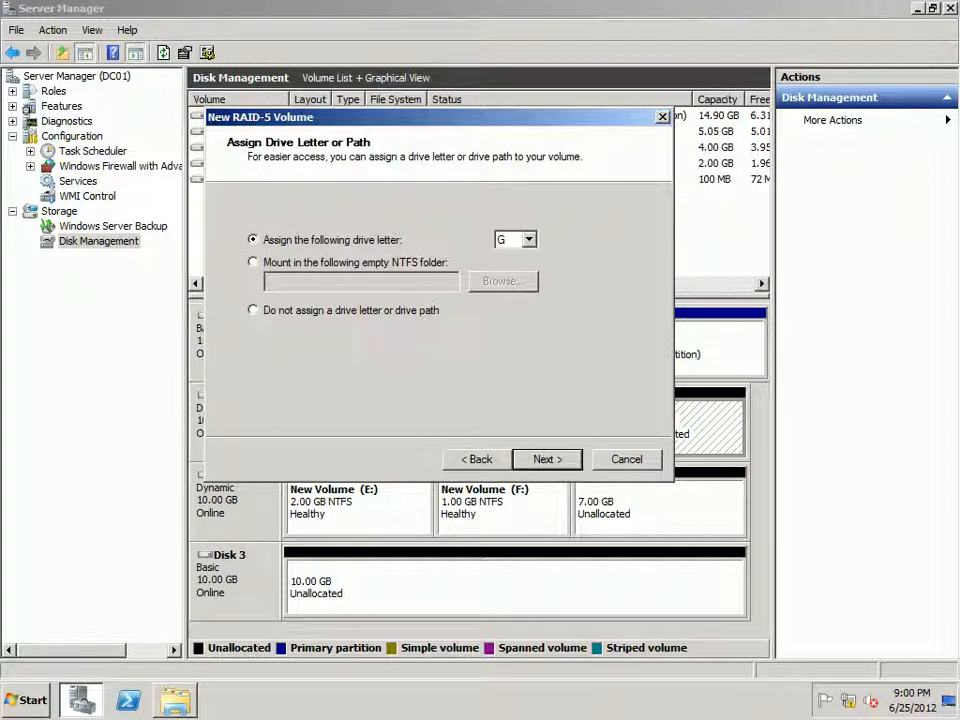
{"action": "key", "text": "Return"}
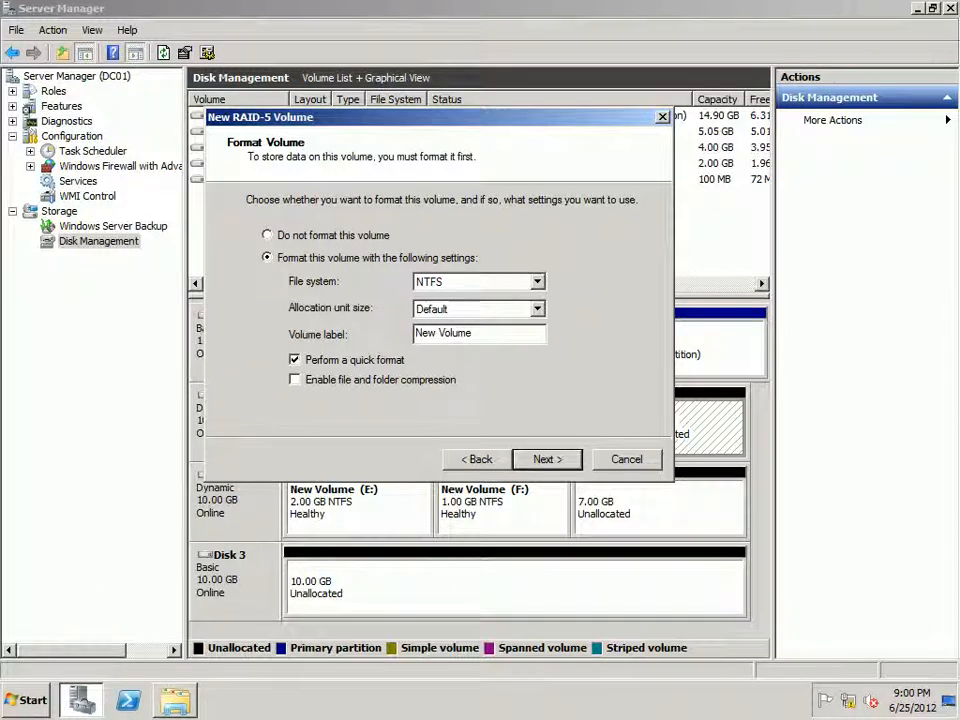
{"action": "key", "text": "Tab"}
{"action": "key", "text": "Return"}
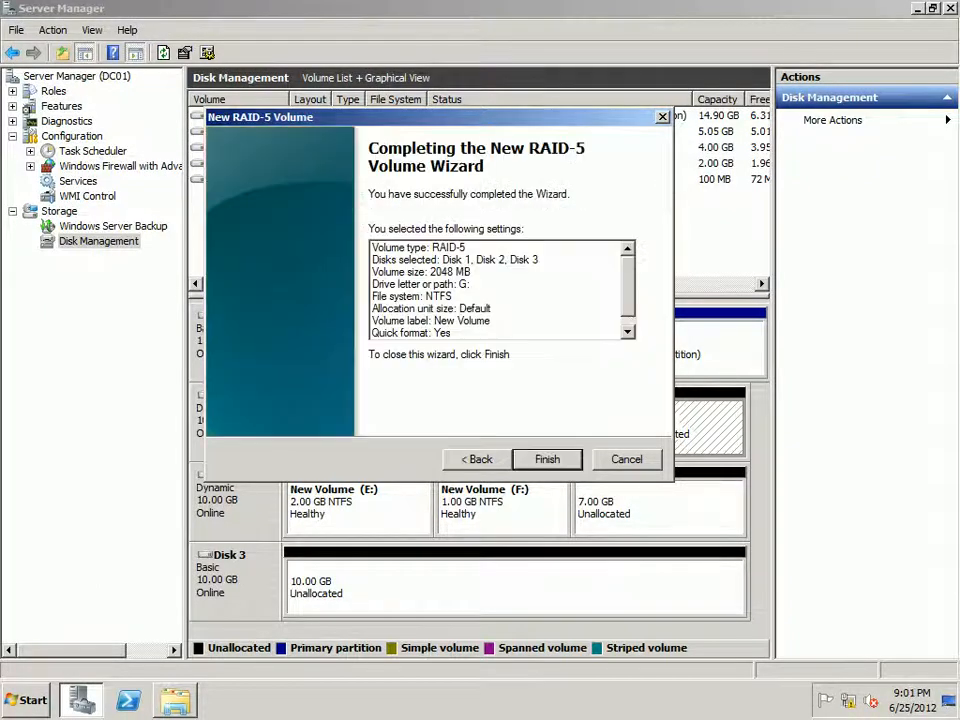
{"action": "key", "text": "Return"}
{"action": "key", "text": "Return"}
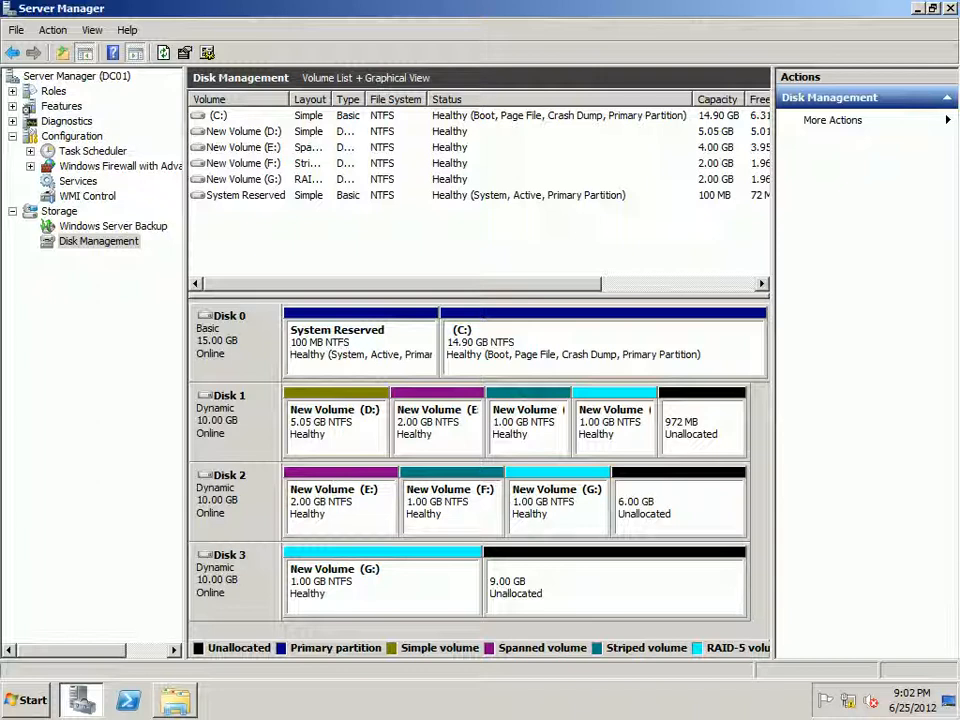
Step: Compare the unallocated space on Disk 2 and Disk 3
{"action": "left_click", "coordinate": [679, 507]}
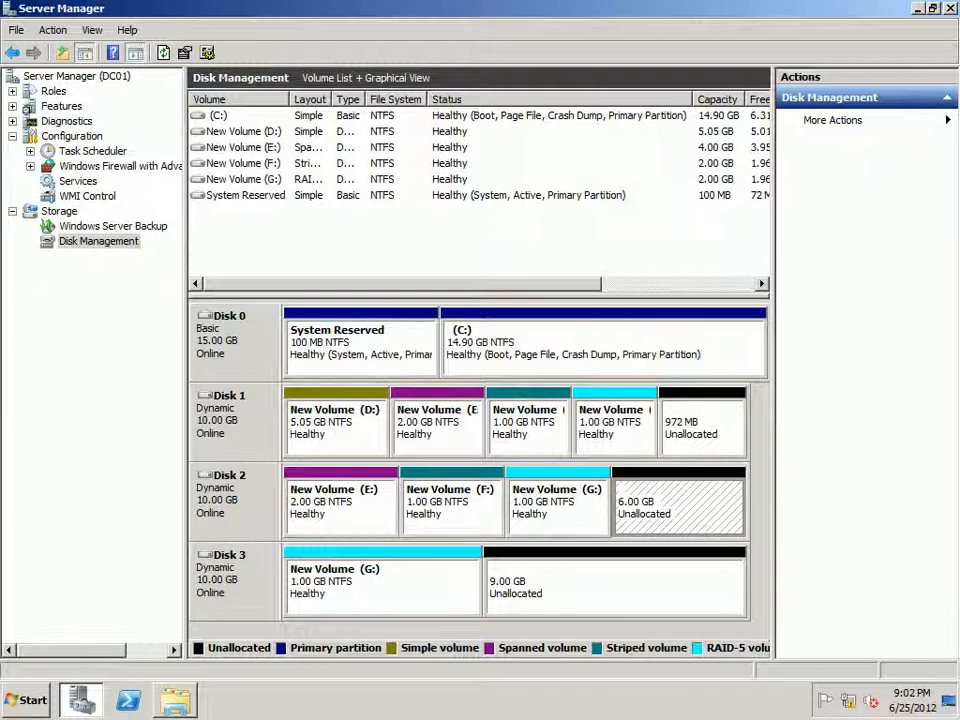
{"action": "left_click", "coordinate": [615, 586]}
{"action": "left_click", "coordinate": [679, 507]}
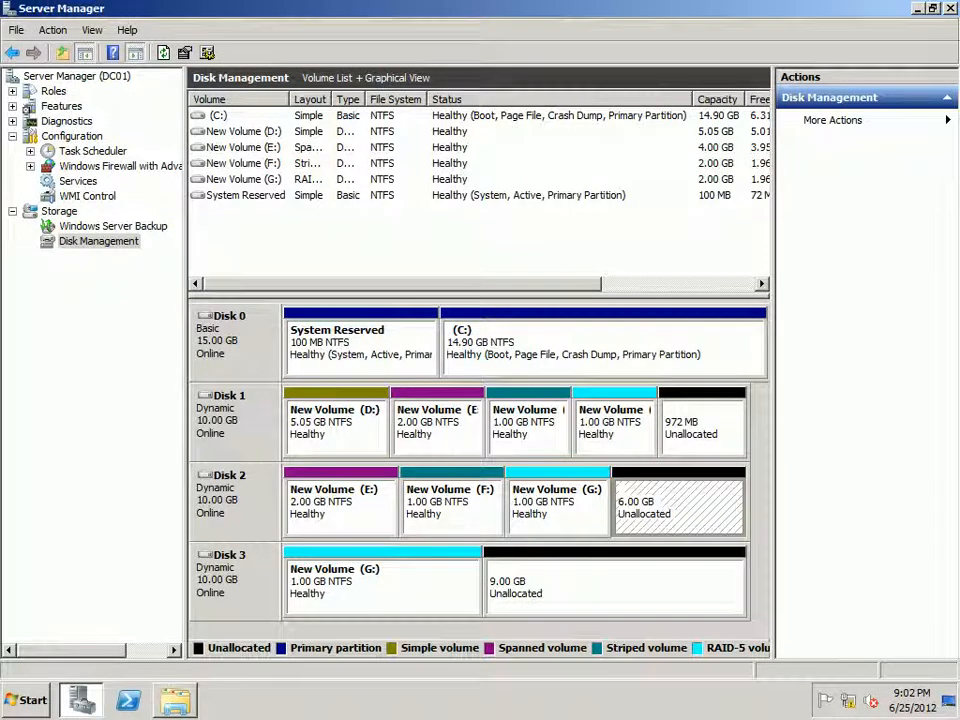
Step: Start a new mirrored volume from Disk 3's unallocated space, adding Disk 2 with 6140 MB per disk
{"action": "right_click", "coordinate": [634, 557]}
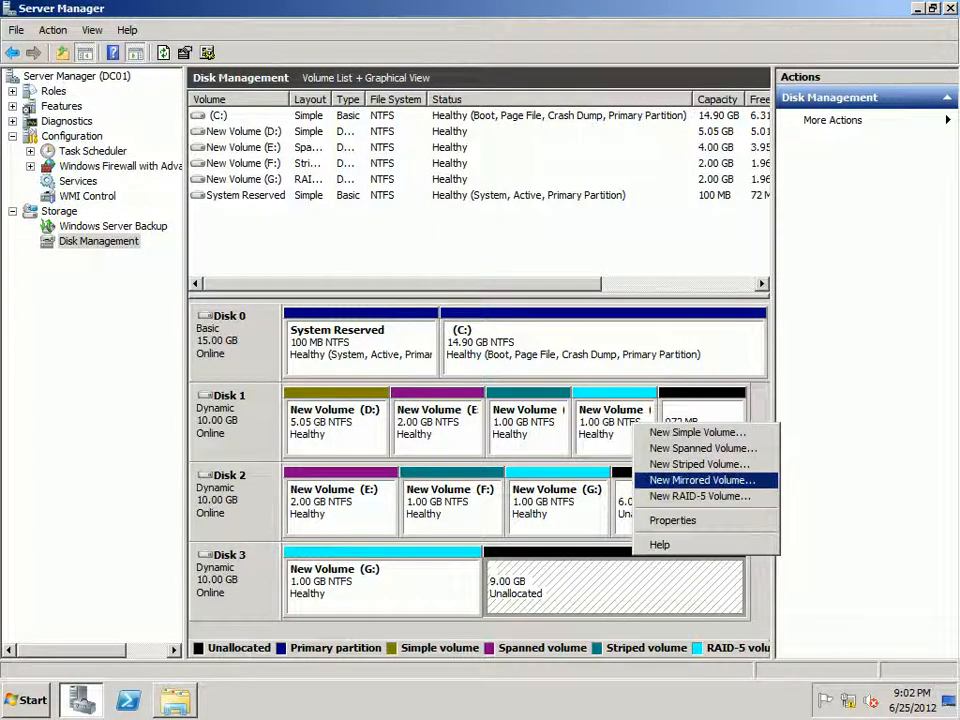
{"action": "left_click", "coordinate": [700, 480]}
{"action": "key", "text": "Return"}
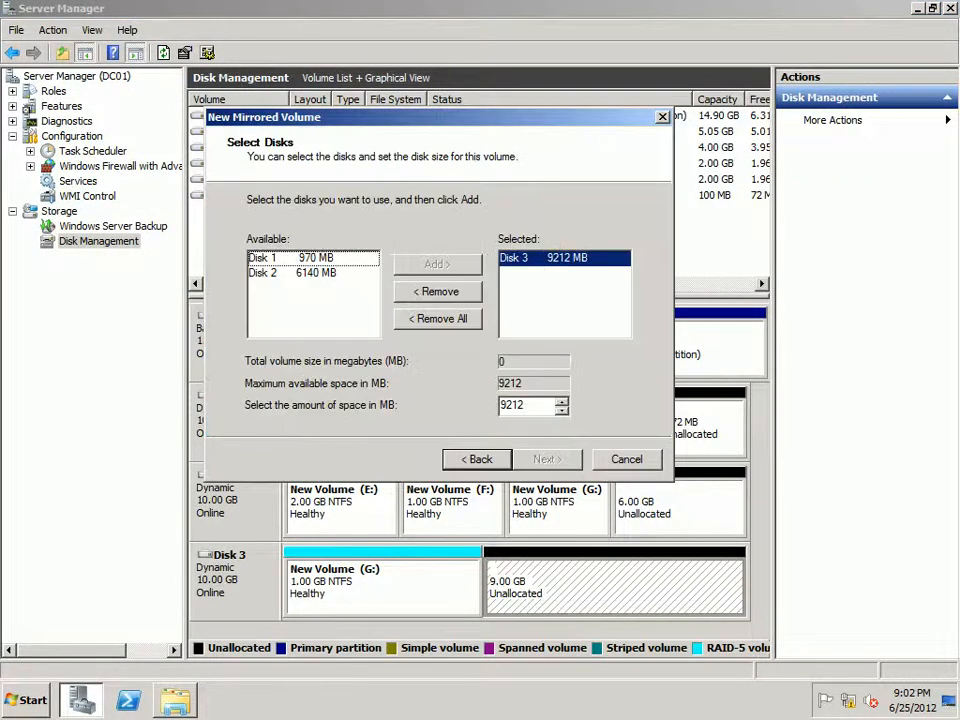
{"action": "left_click", "coordinate": [292, 273]}
{"action": "left_click", "coordinate": [438, 265]}
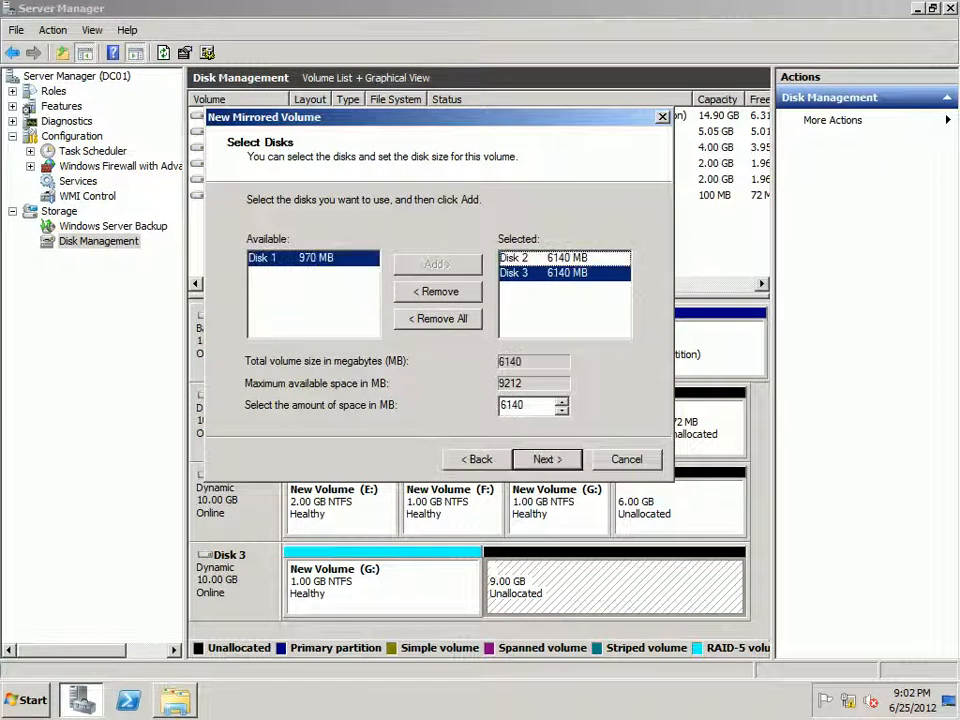
{"action": "key", "text": "Return"}
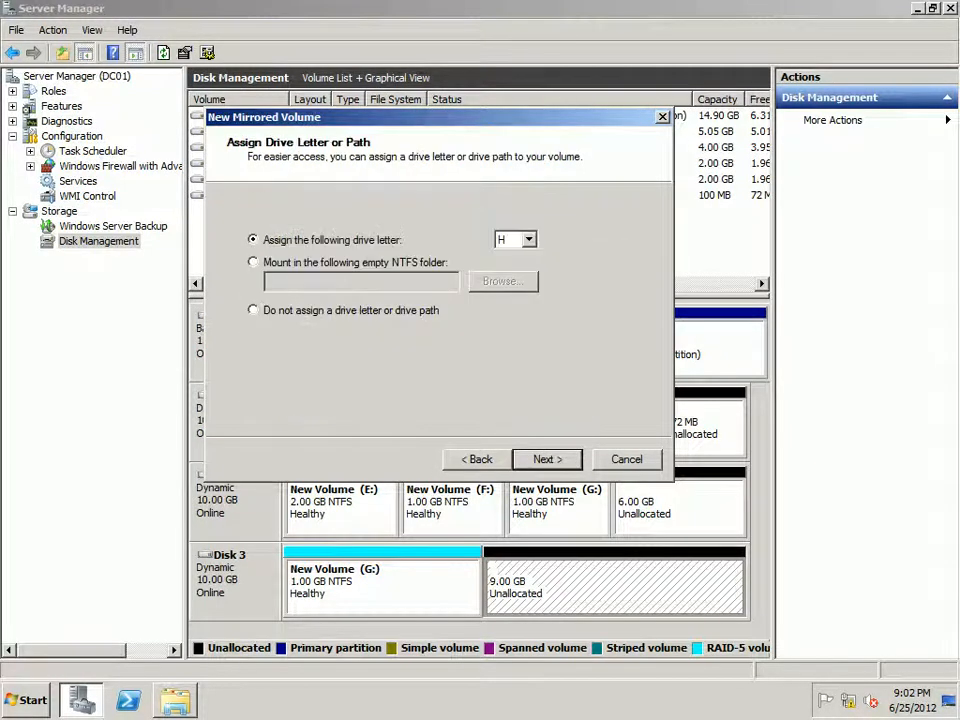
Step: Create the mirrored volume with drive letter H, NTFS quick format and the label New Volume
{"action": "key", "text": "Return"}
{"action": "key", "text": "Return"}
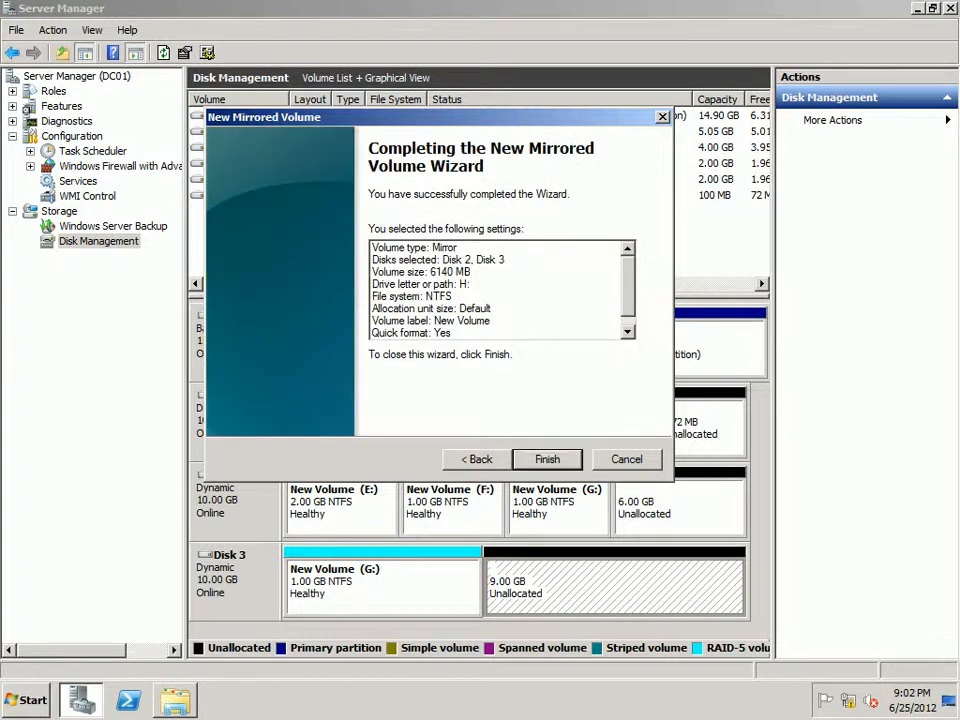
{"action": "key", "text": "Return"}
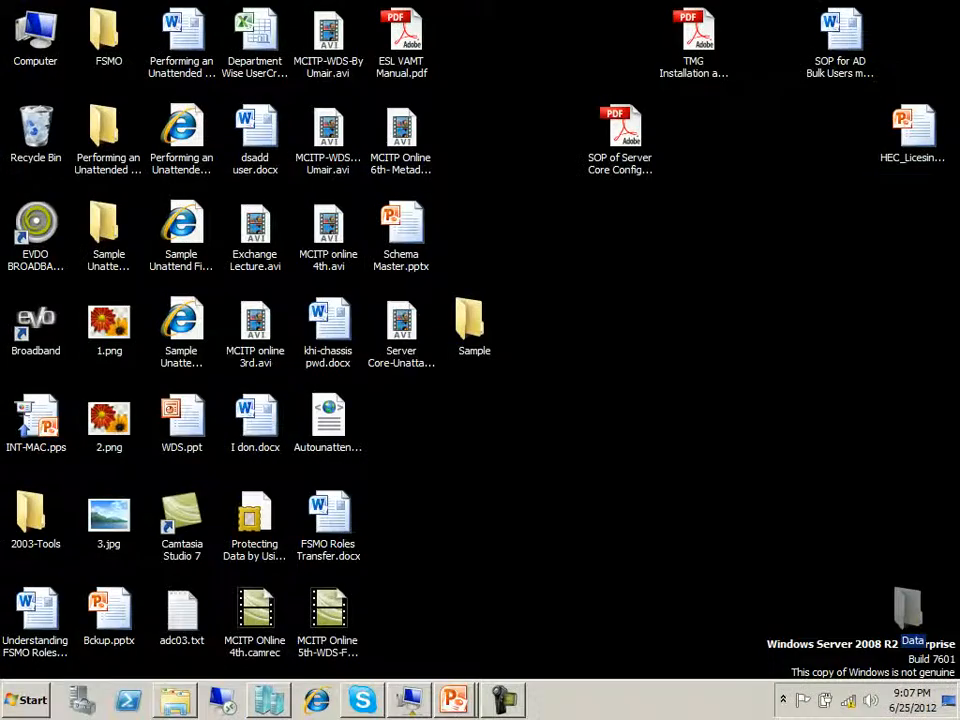
{"action": "right_click", "coordinate": [34, 24]}
{"action": "left_click", "coordinate": [75, 37]}
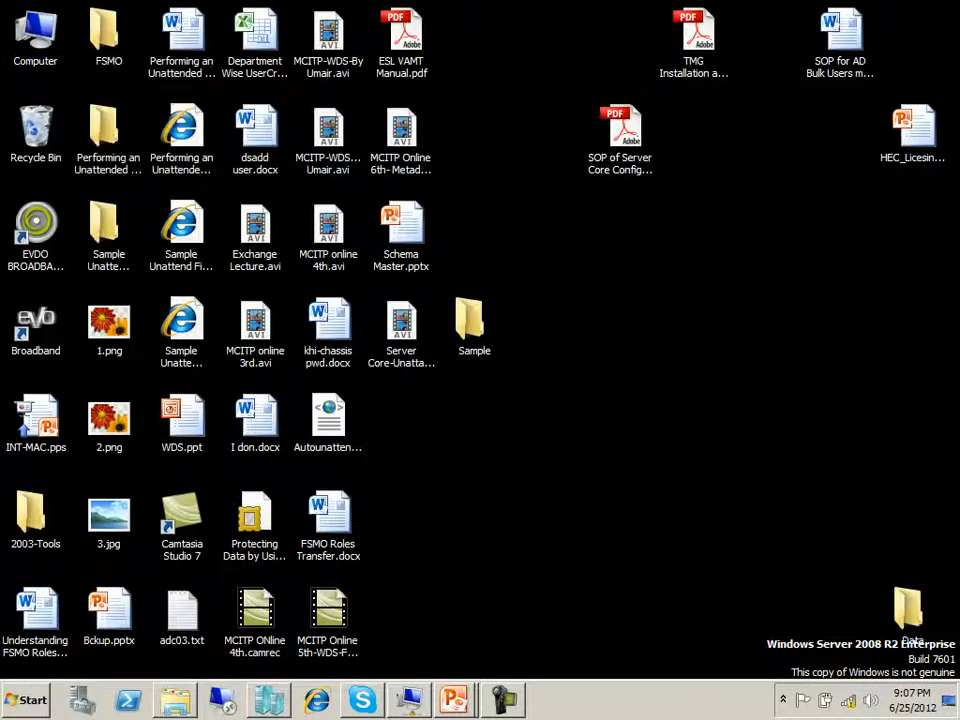
{"action": "left_click", "coordinate": [510, 132]}
{"action": "right_click", "coordinate": [479, 136]}
{"action": "left_click", "coordinate": [512, 147]}
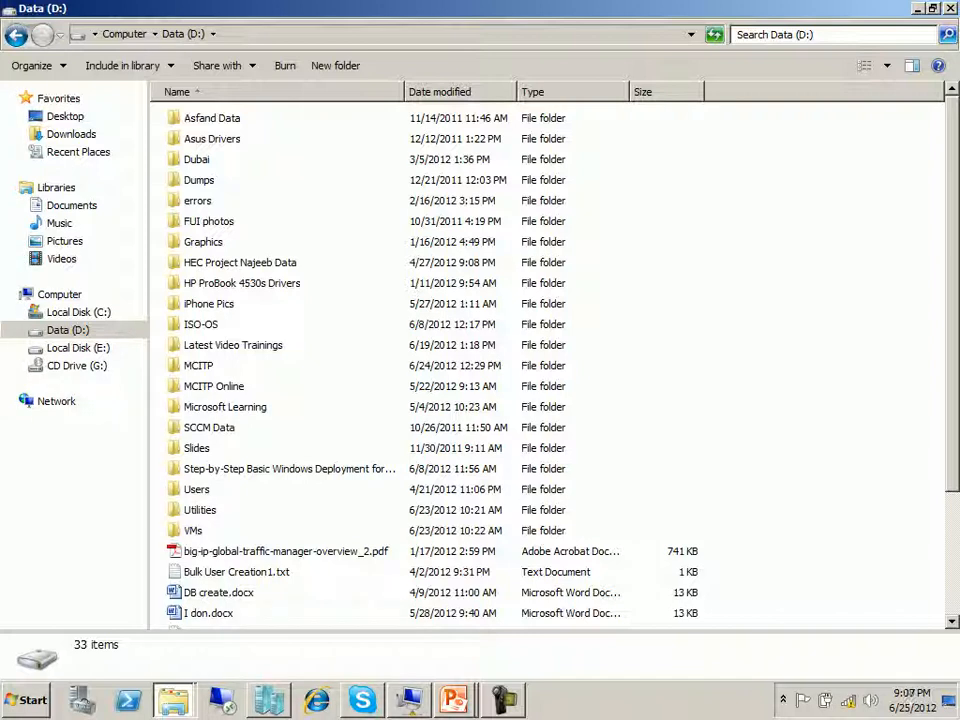
Step: Browse the host's D: drive to Utilities > Data Recovery Tools and look over the recovery tool folders, including R-Studio and Active Partition Recovery
{"action": "double_click", "coordinate": [200, 510]}
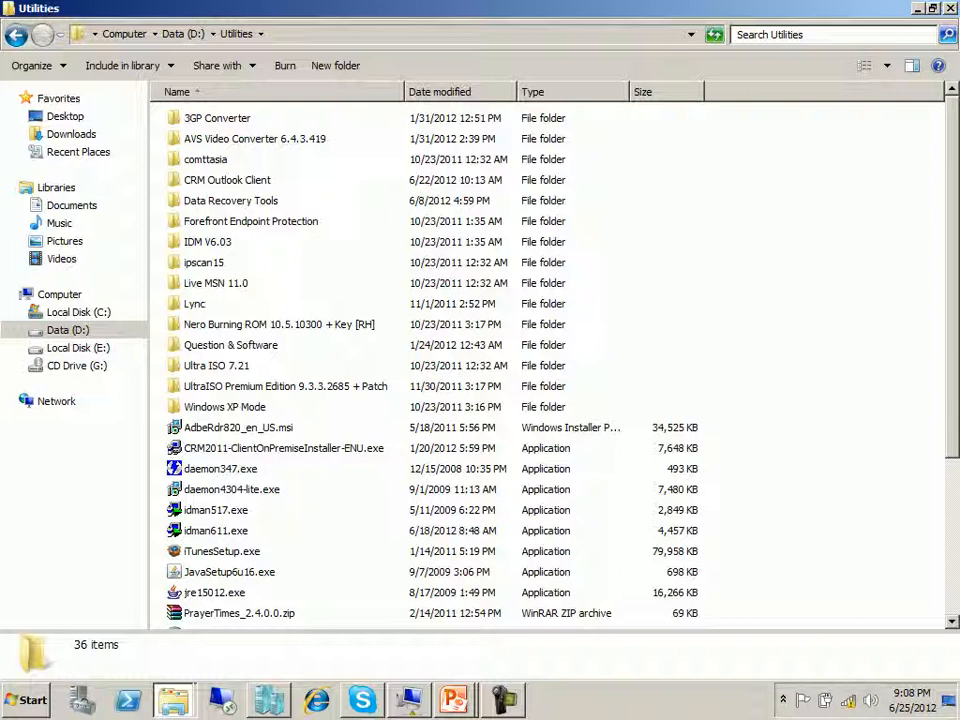
{"action": "double_click", "coordinate": [231, 201]}
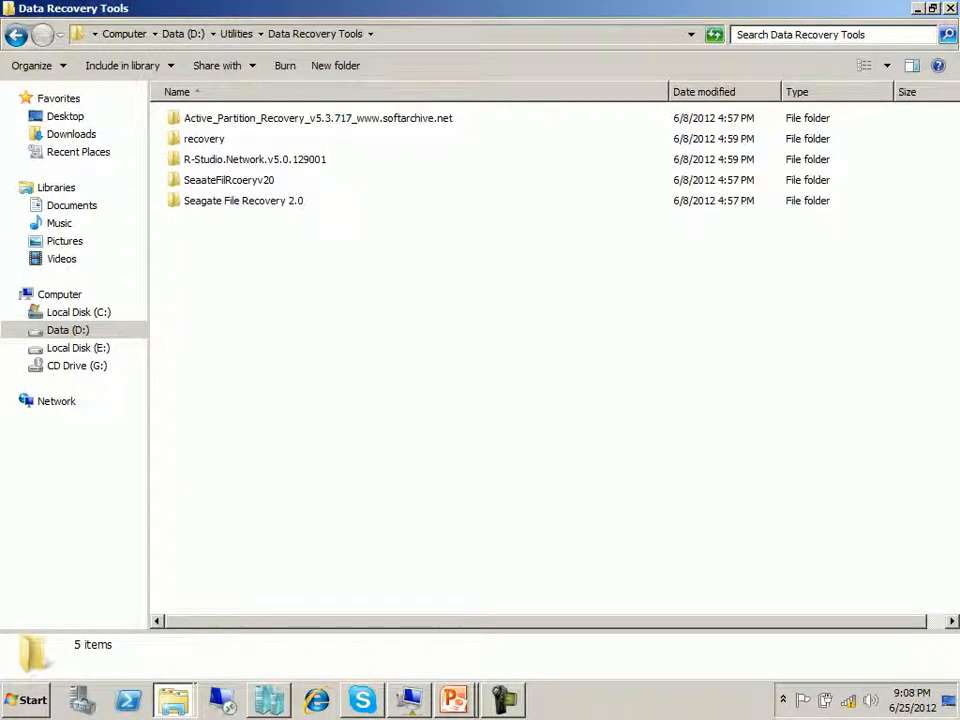
{"action": "left_click", "coordinate": [229, 180]}
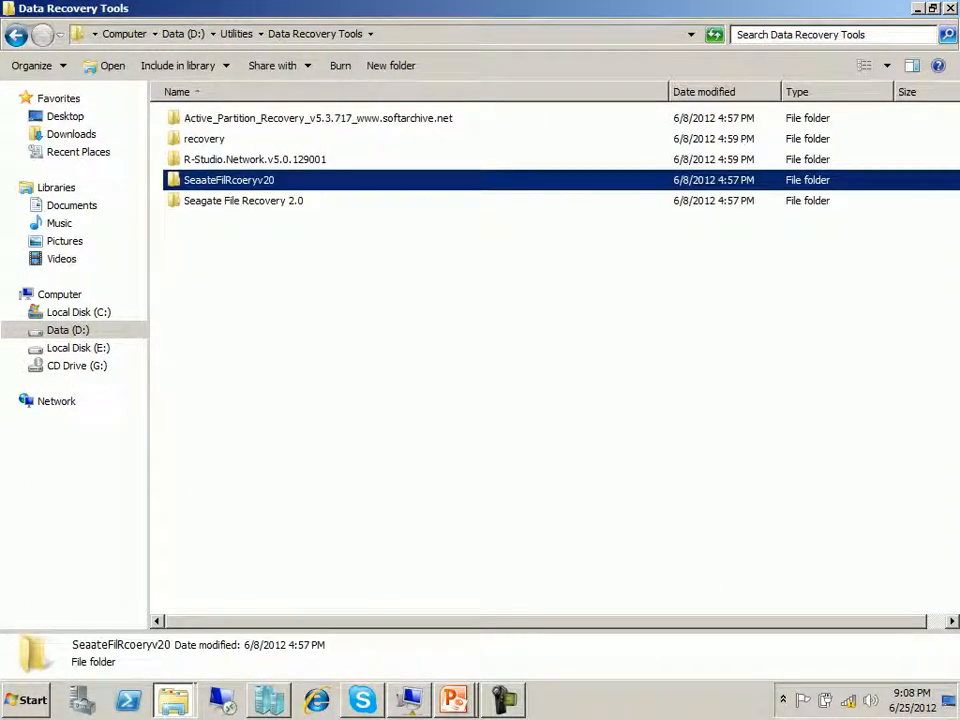
{"action": "left_click", "coordinate": [255, 160]}
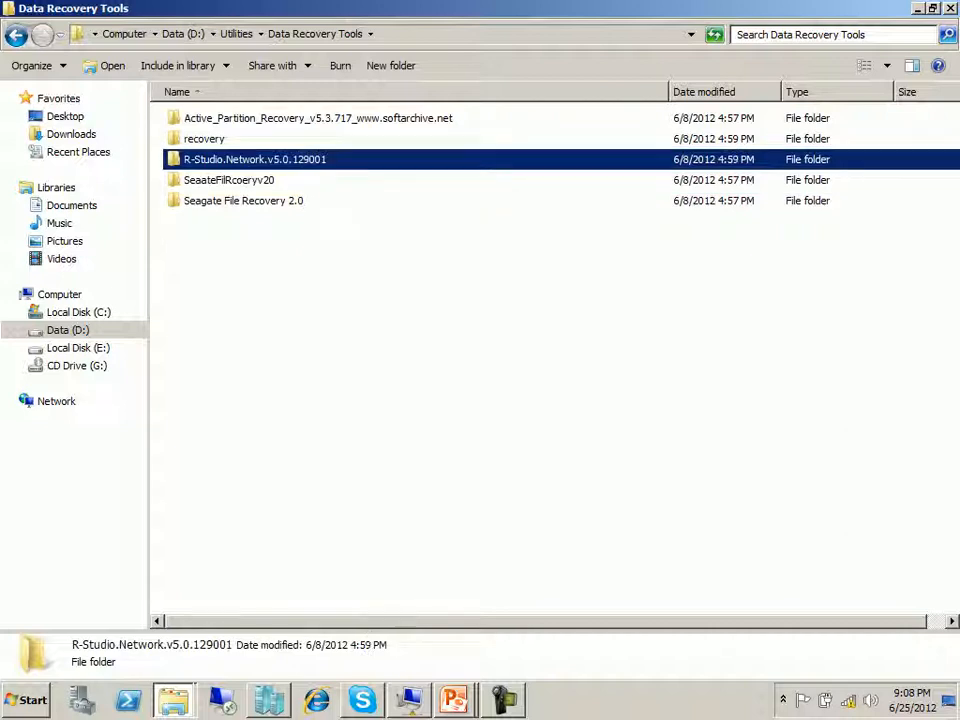
{"action": "left_click", "coordinate": [300, 118]}
{"action": "left_click", "coordinate": [255, 160]}
{"action": "left_click", "coordinate": [16, 35]}
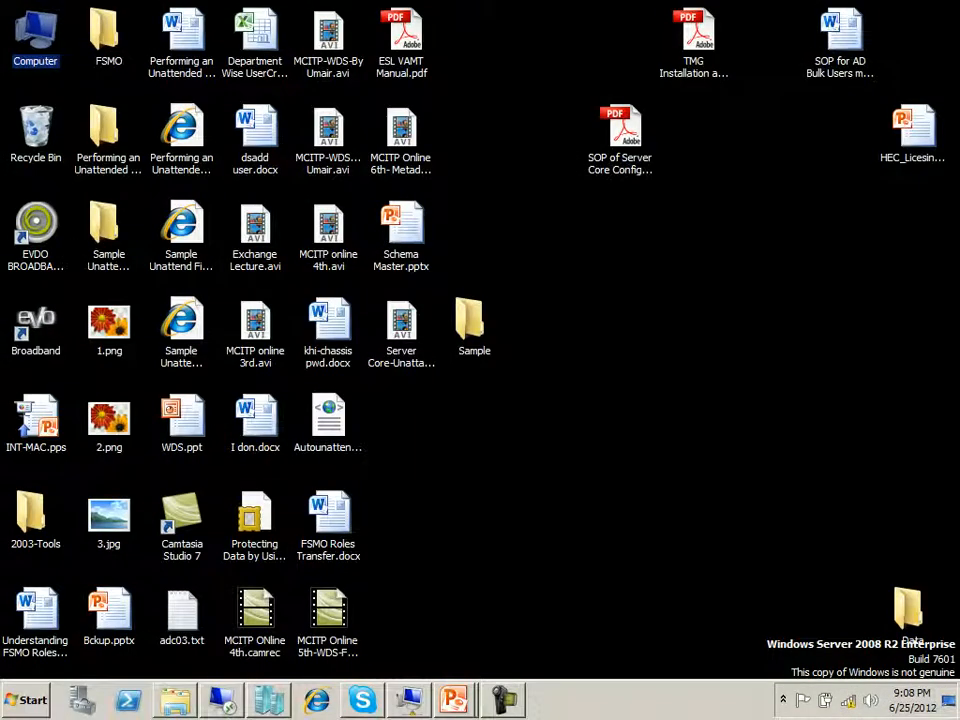
Step: Switch to the DC01 virtual machine and view the general properties of volumes D: and C:
{"action": "left_click", "coordinate": [222, 700]}
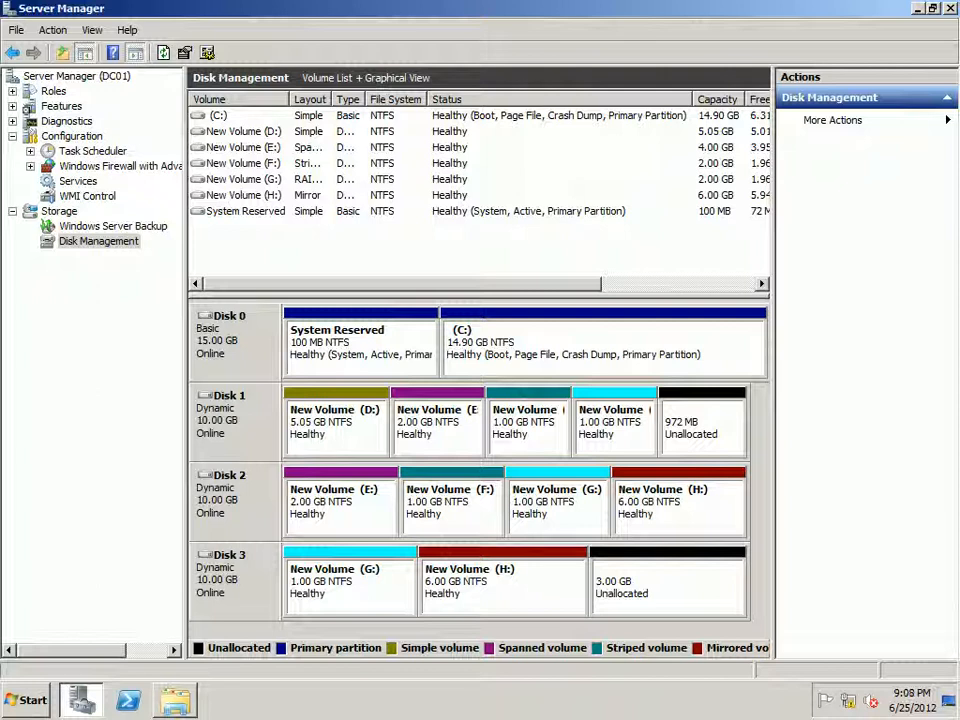
{"action": "right_click", "coordinate": [321, 420]}
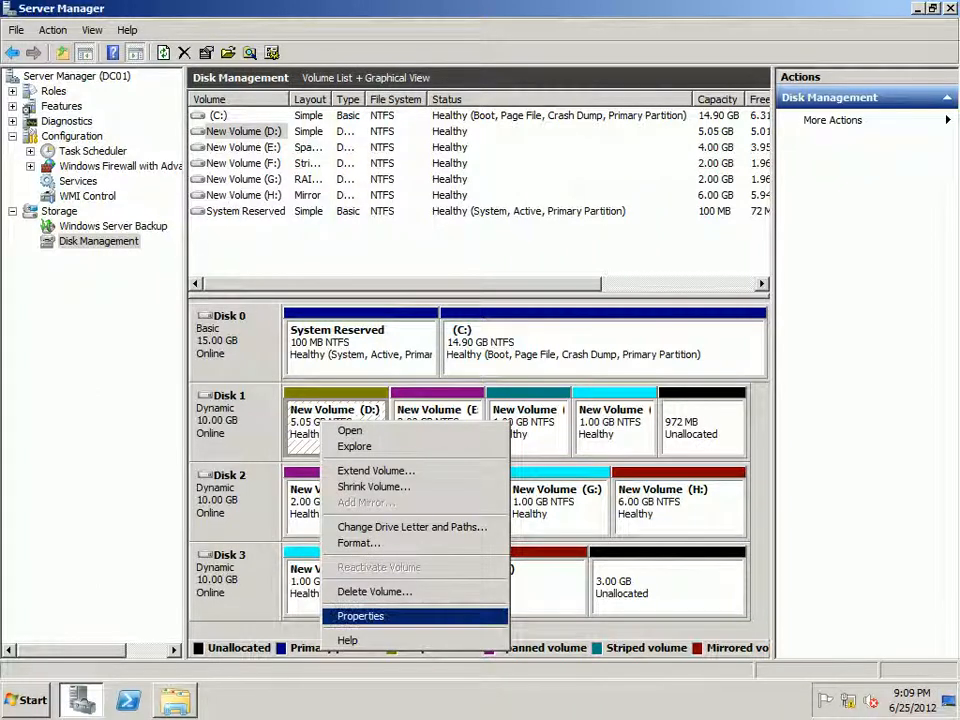
{"action": "key", "text": "Return"}
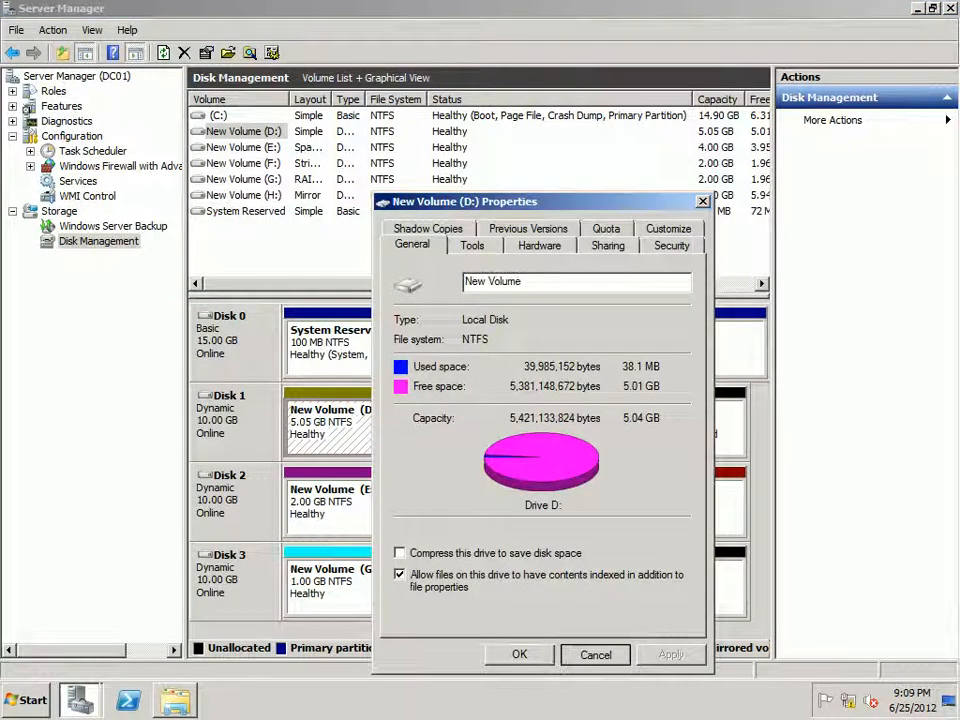
{"action": "left_click", "coordinate": [596, 655]}
{"action": "left_click", "coordinate": [655, 591]}
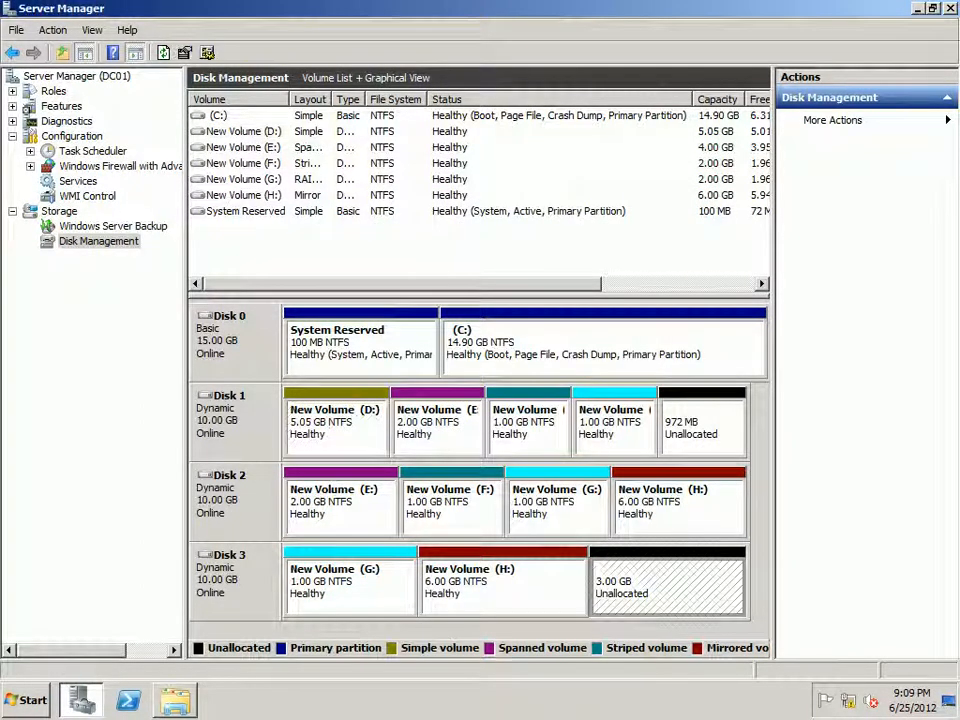
{"action": "right_click", "coordinate": [584, 346]}
{"action": "left_click", "coordinate": [622, 521]}
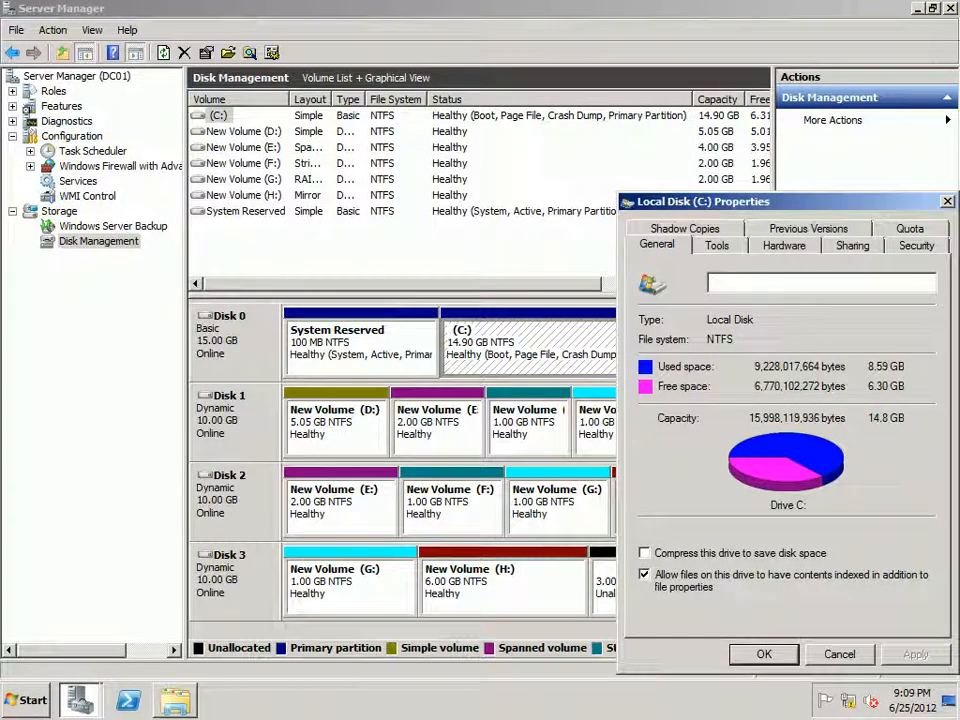
{"action": "left_click", "coordinate": [840, 655]}
Step: Review the drive letters offered for reassigning the C: volume
{"action": "right_click", "coordinate": [507, 346]}
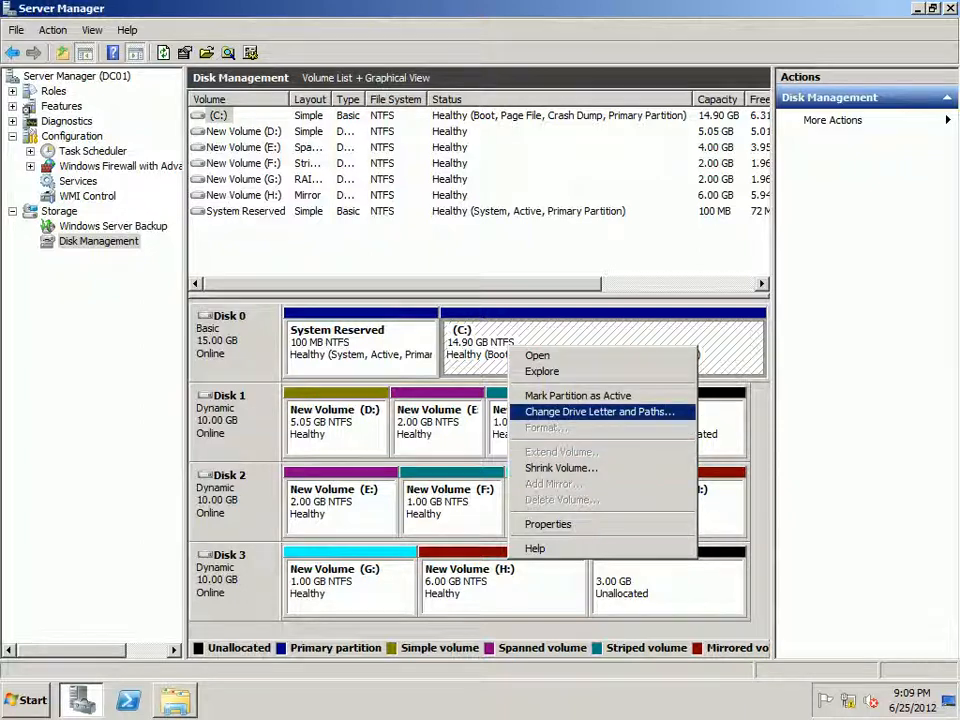
{"action": "left_click", "coordinate": [600, 412]}
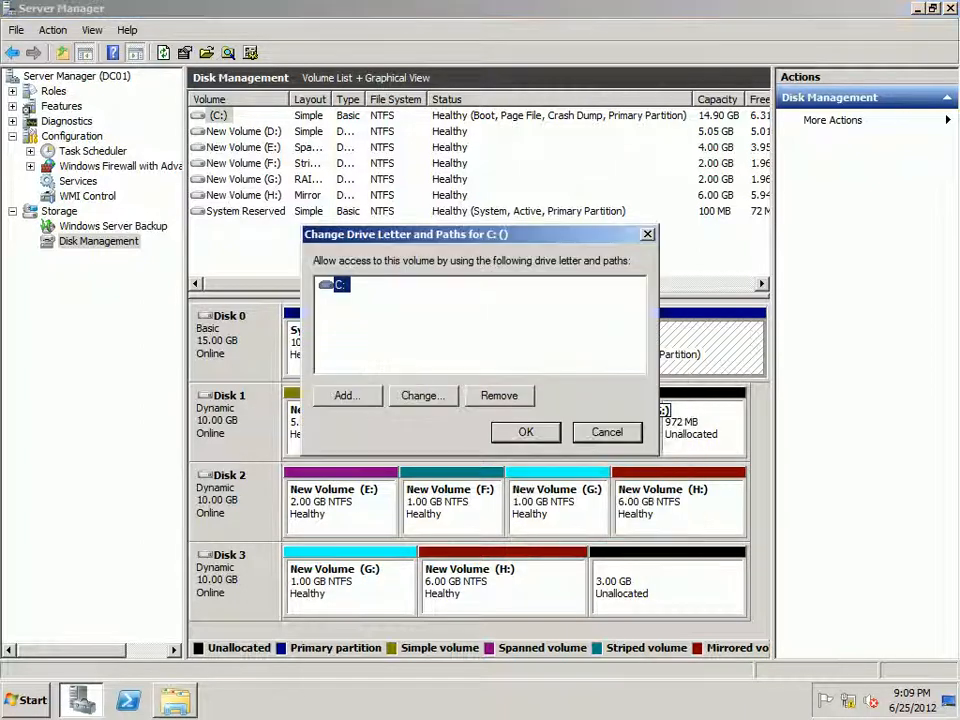
{"action": "left_click", "coordinate": [424, 395]}
{"action": "left_click", "coordinate": [637, 313]}
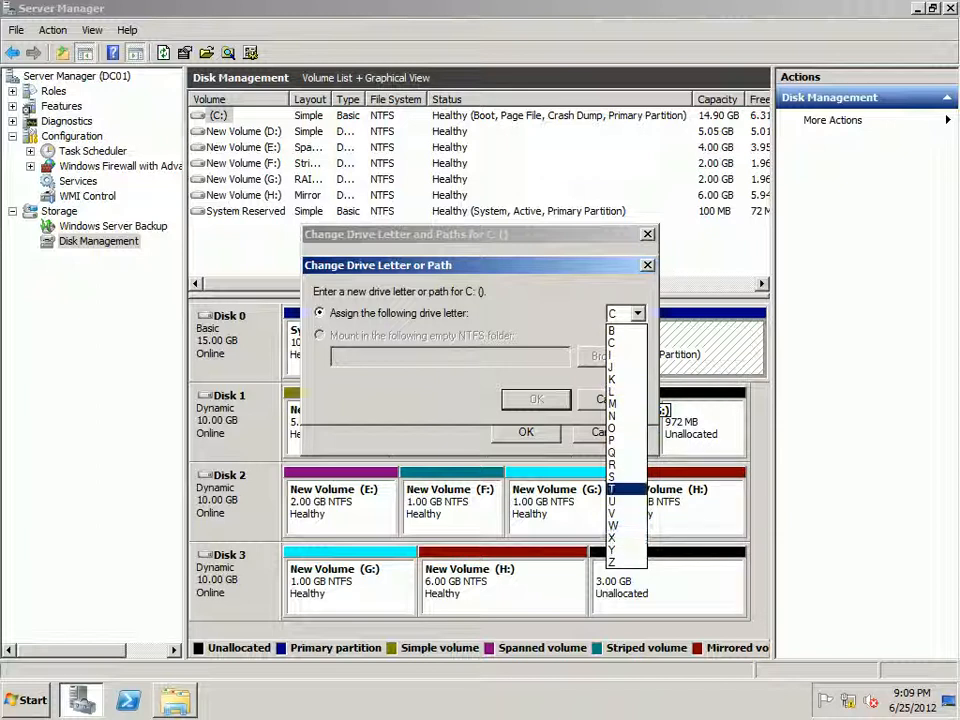
{"action": "left_click", "coordinate": [637, 313]}
{"action": "left_click", "coordinate": [648, 265]}
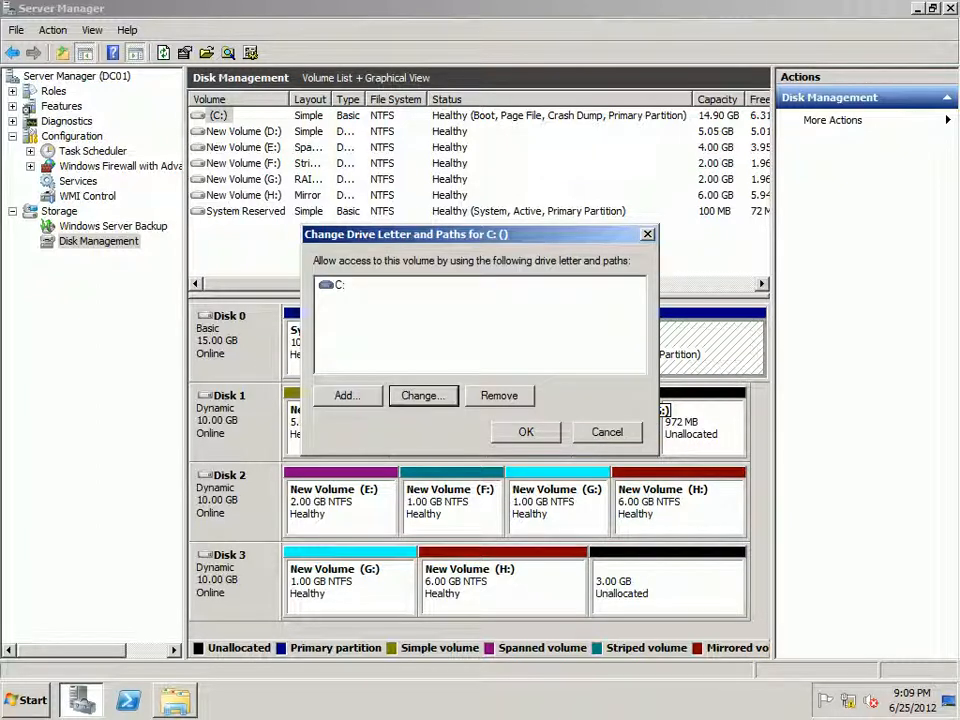
{"action": "left_click", "coordinate": [607, 431]}
Step: Set the volume label of drive C: to OS
{"action": "right_click", "coordinate": [638, 352]}
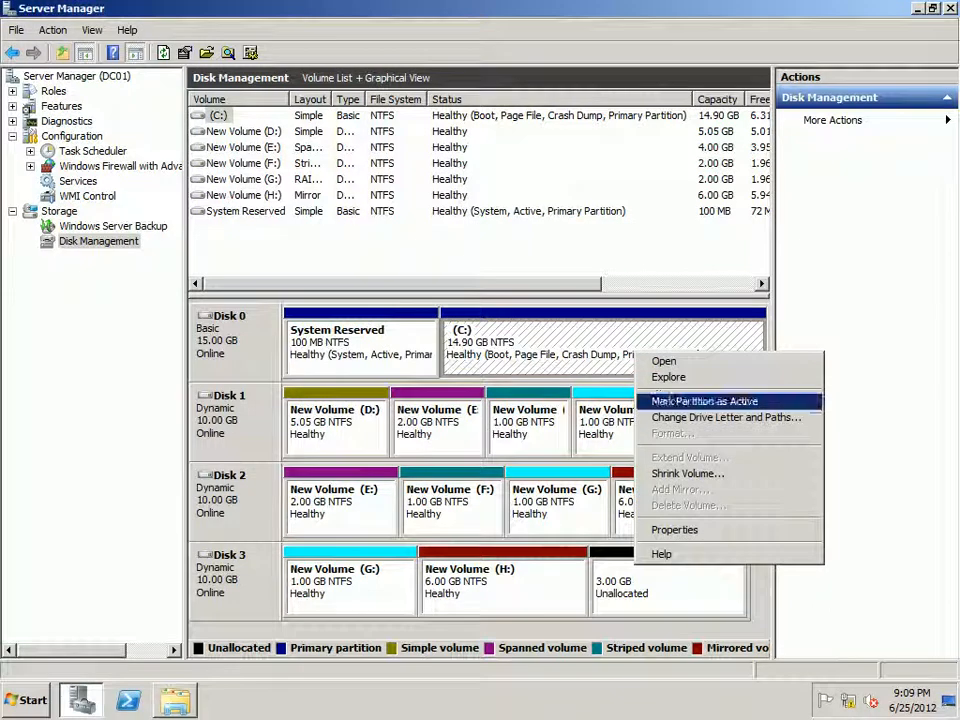
{"action": "left_click", "coordinate": [674, 529]}
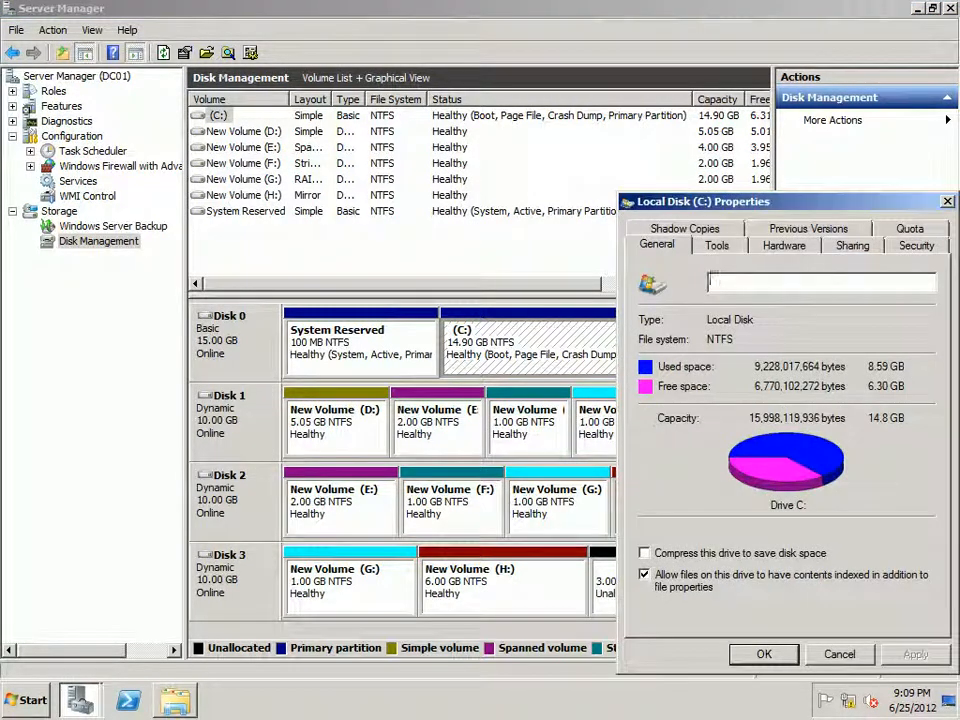
{"action": "type", "text": "OS"}
{"action": "key", "text": "Return"}
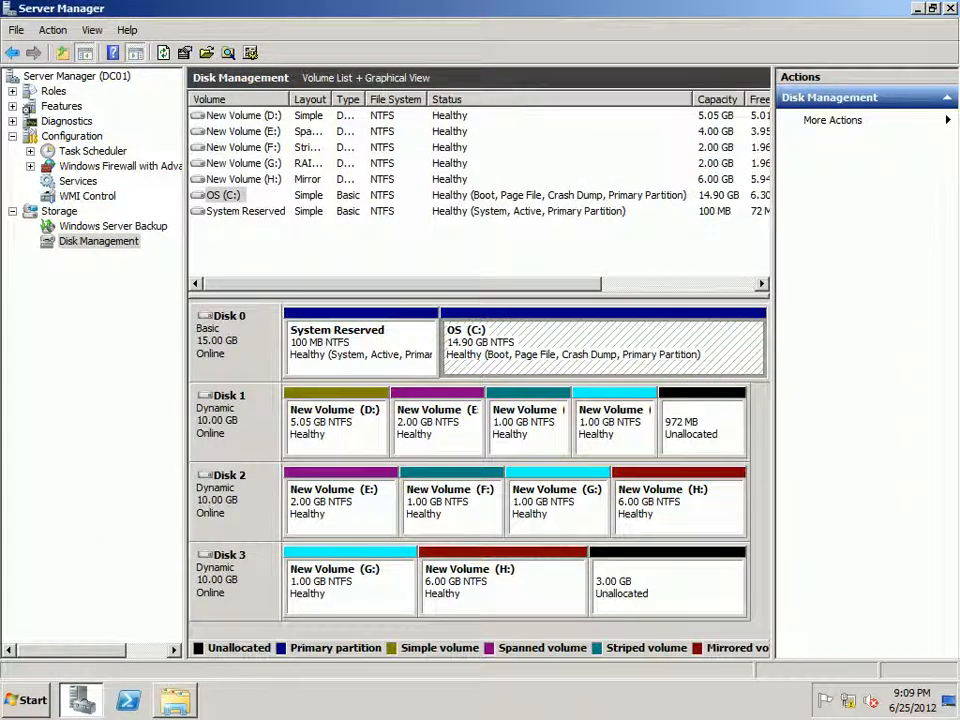
Step: Rename the D: volume on Disk 1 as Simple Volume
{"action": "right_click", "coordinate": [350, 421]}
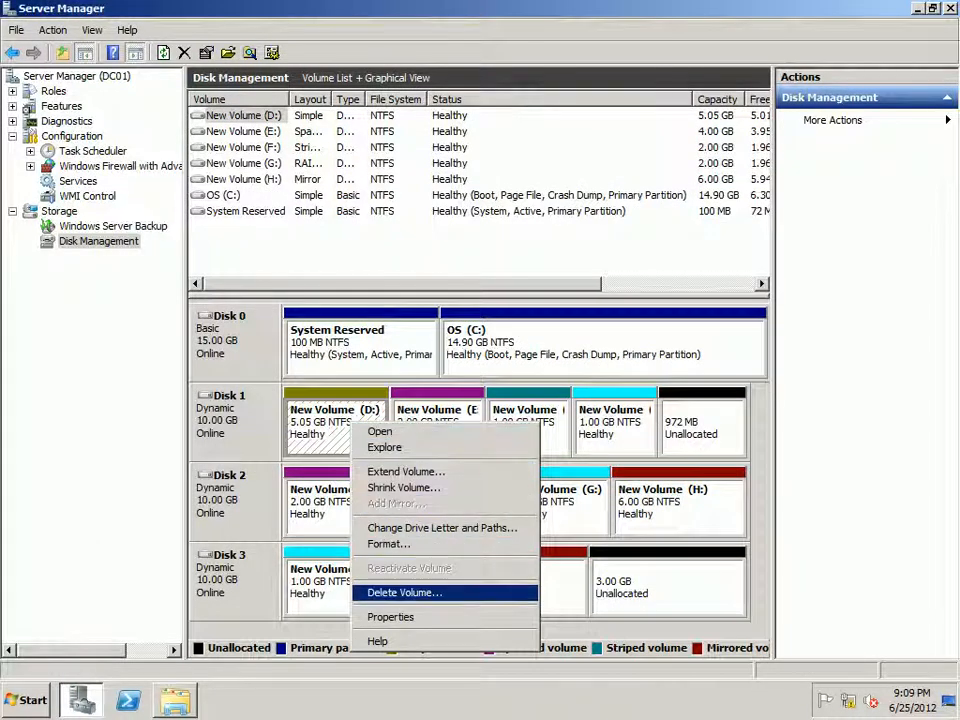
{"action": "left_click", "coordinate": [400, 617]}
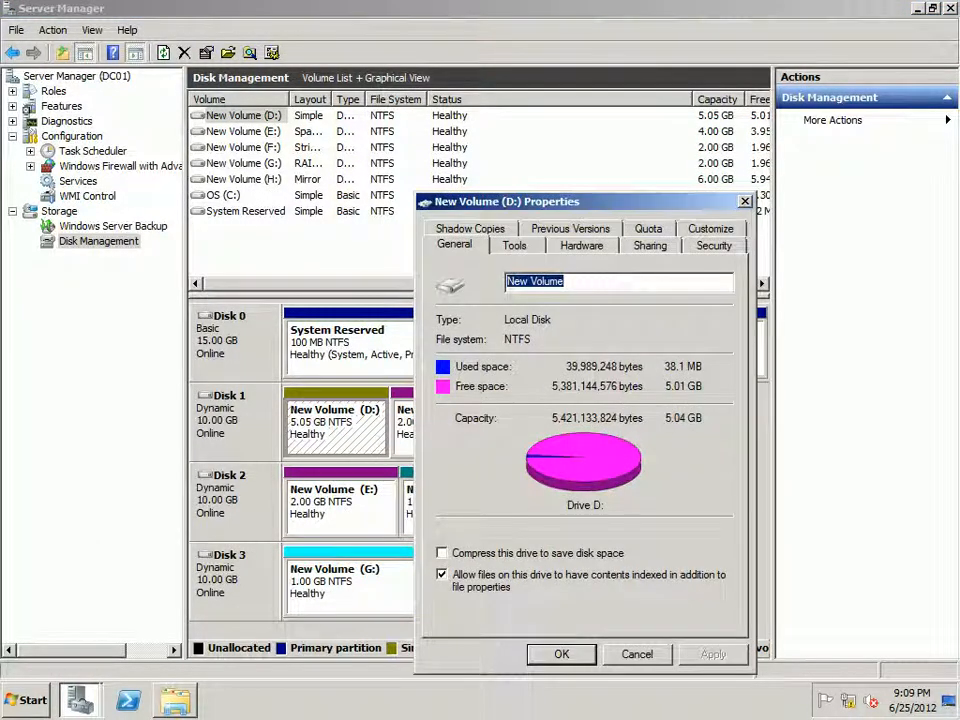
{"action": "type", "text": "Simple Volume"}
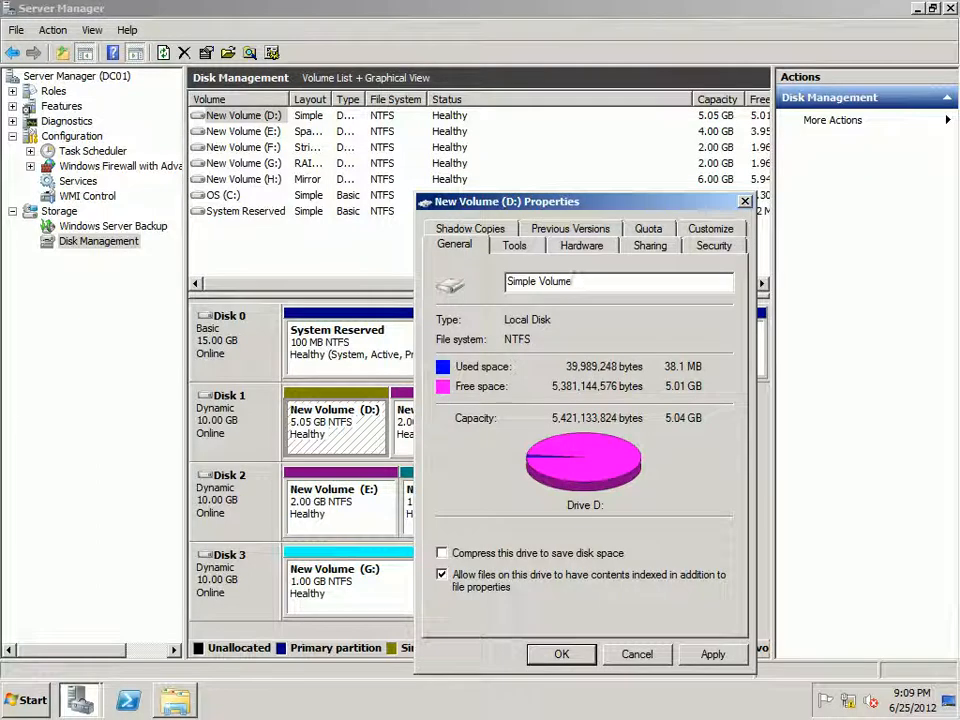
{"action": "key", "text": "Return"}
Step: Rename the RAID-5 volume G: as Data
{"action": "right_click", "coordinate": [603, 421]}
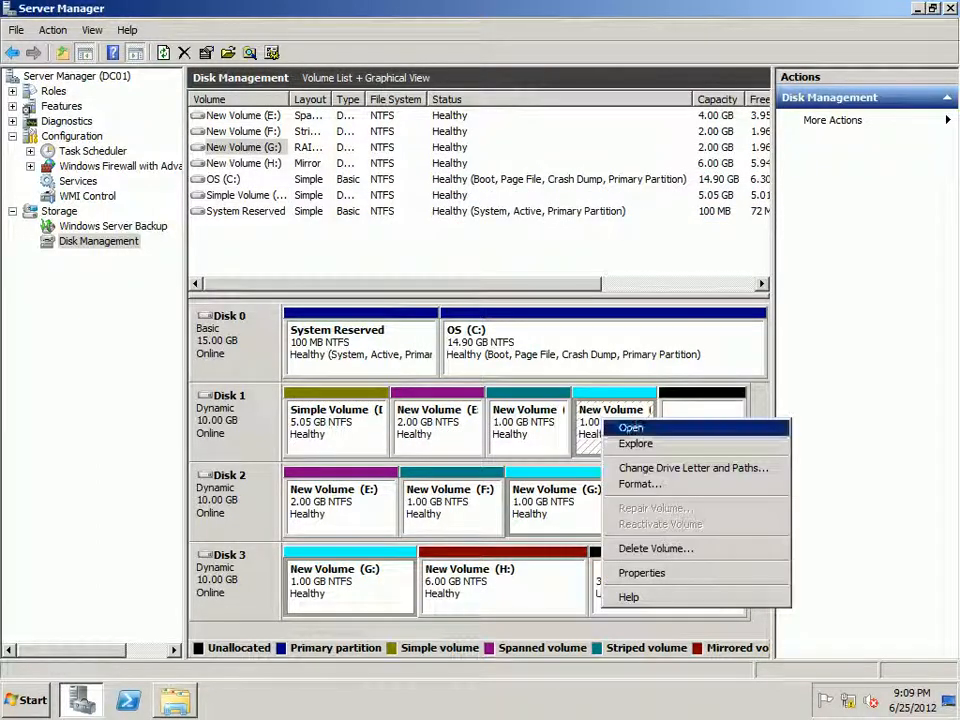
{"action": "left_click", "coordinate": [641, 572]}
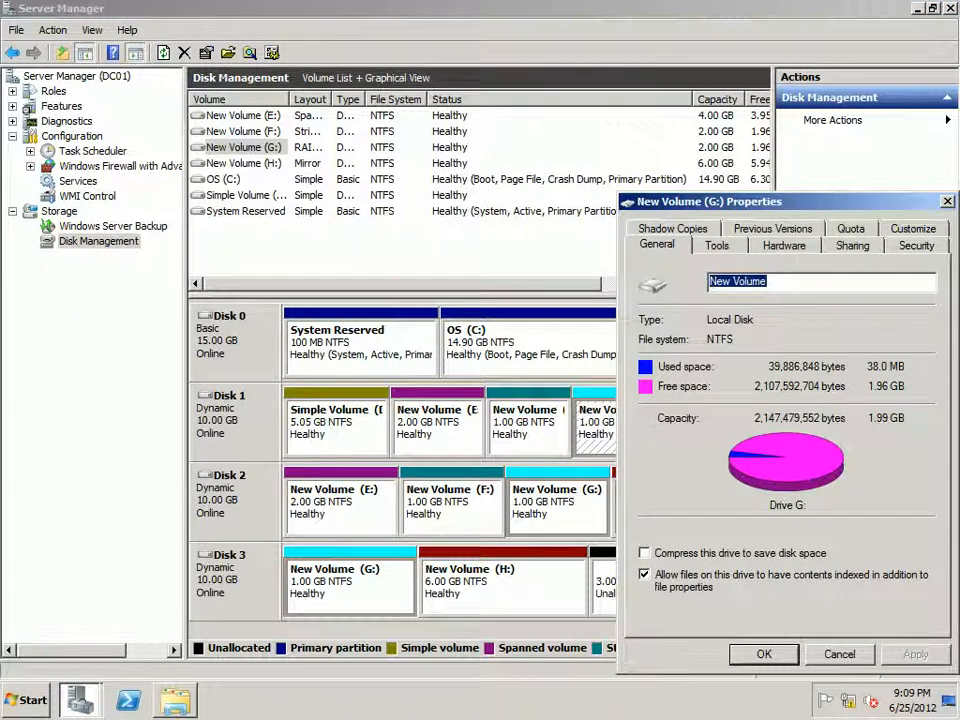
{"action": "type", "text": "Data"}
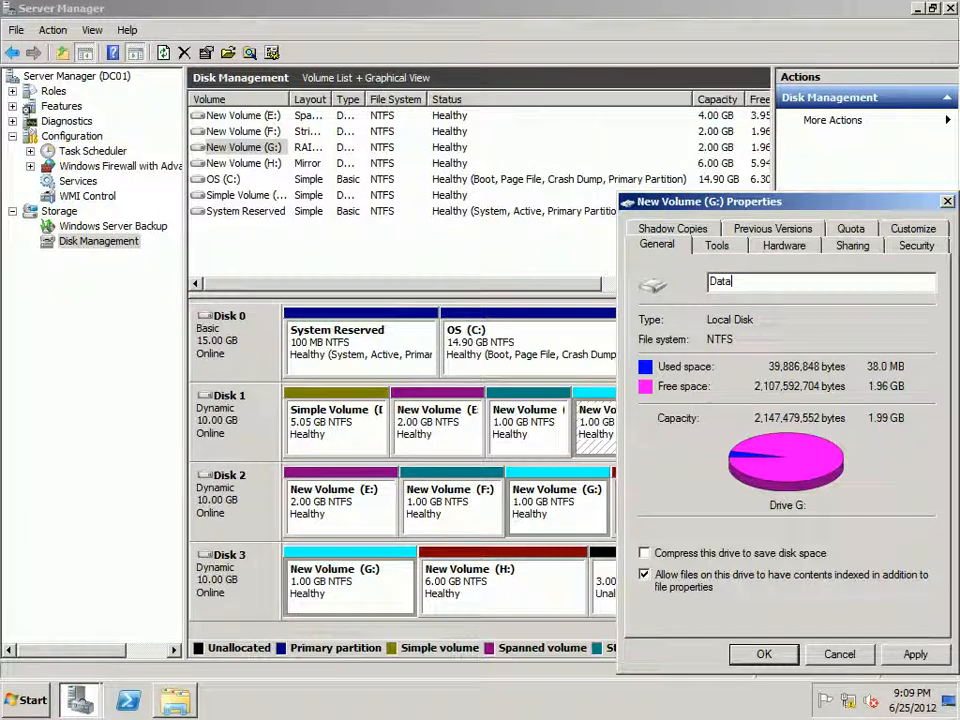
{"action": "key", "text": "Return"}
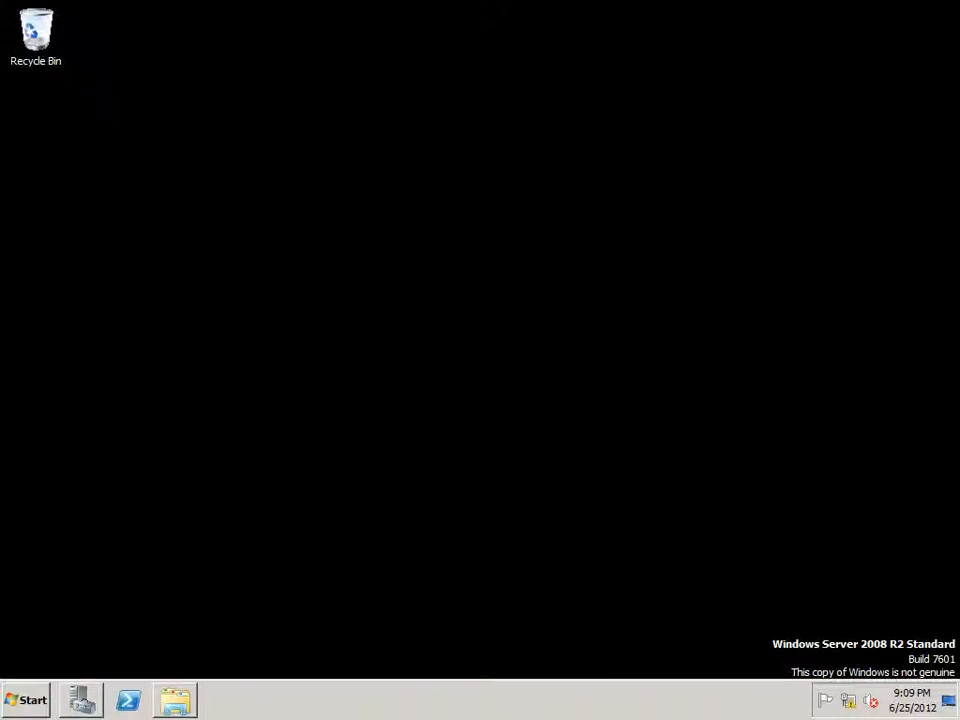
Step: Open Computer on DC01 and examine the relabelled C:, D: and G: drives
{"action": "left_click", "coordinate": [26, 700]}
{"action": "left_click", "coordinate": [274, 405]}
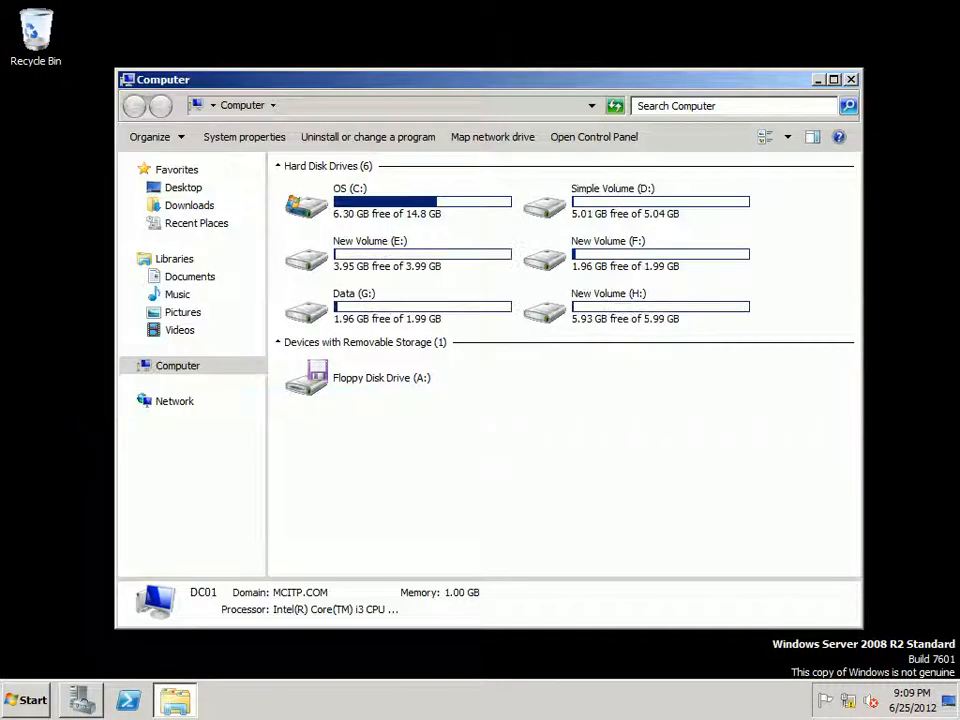
{"action": "left_click", "coordinate": [398, 202]}
{"action": "left_click", "coordinate": [636, 202]}
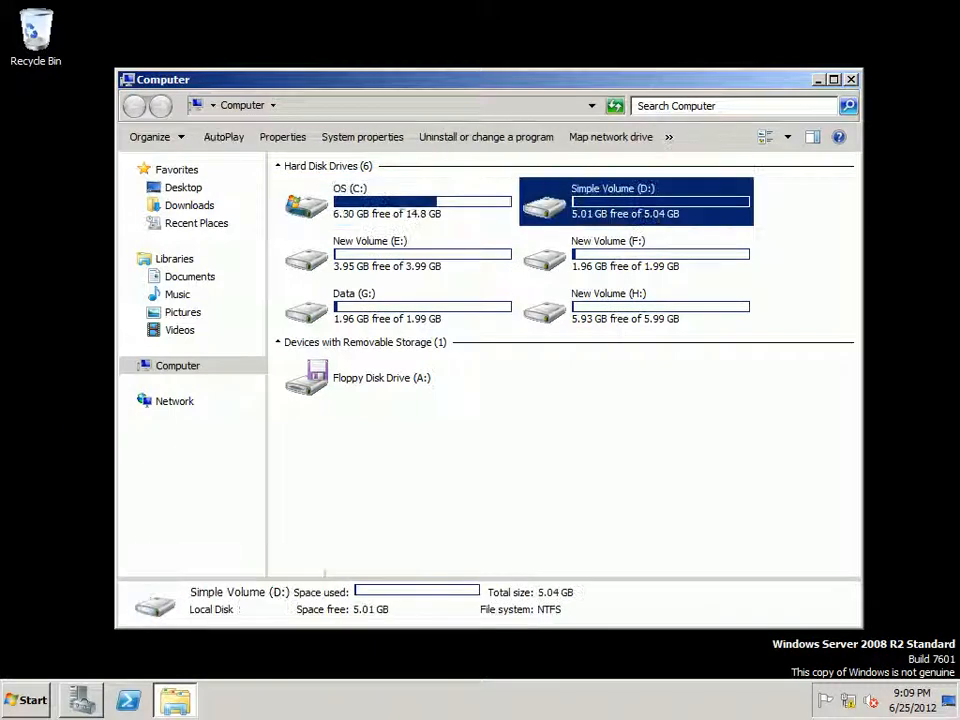
{"action": "left_click", "coordinate": [398, 307]}
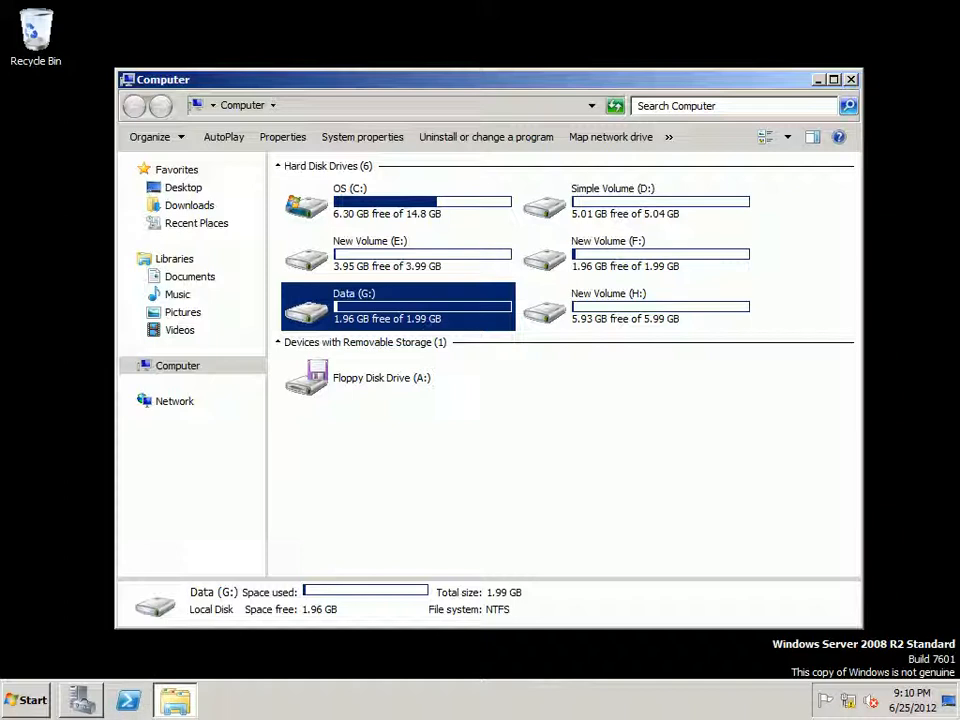
Step: Return to Disk Management and take the DC01 virtual machine connection out of full-screen mode
{"action": "key", "text": "alt+Tab"}
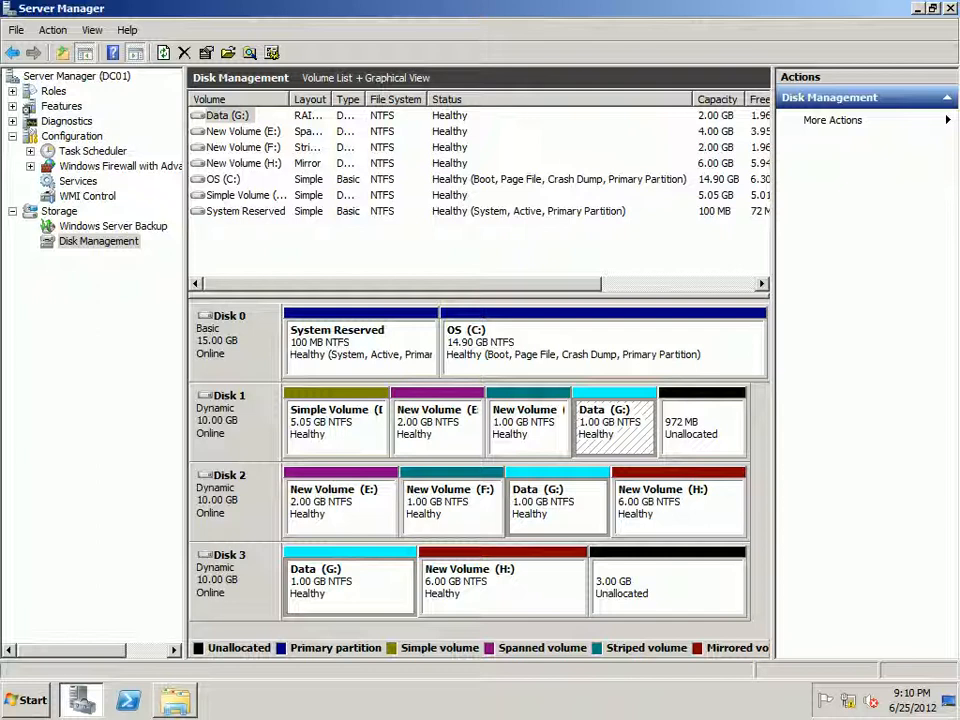
{"action": "key", "text": "ctrl+alt+Pause"}
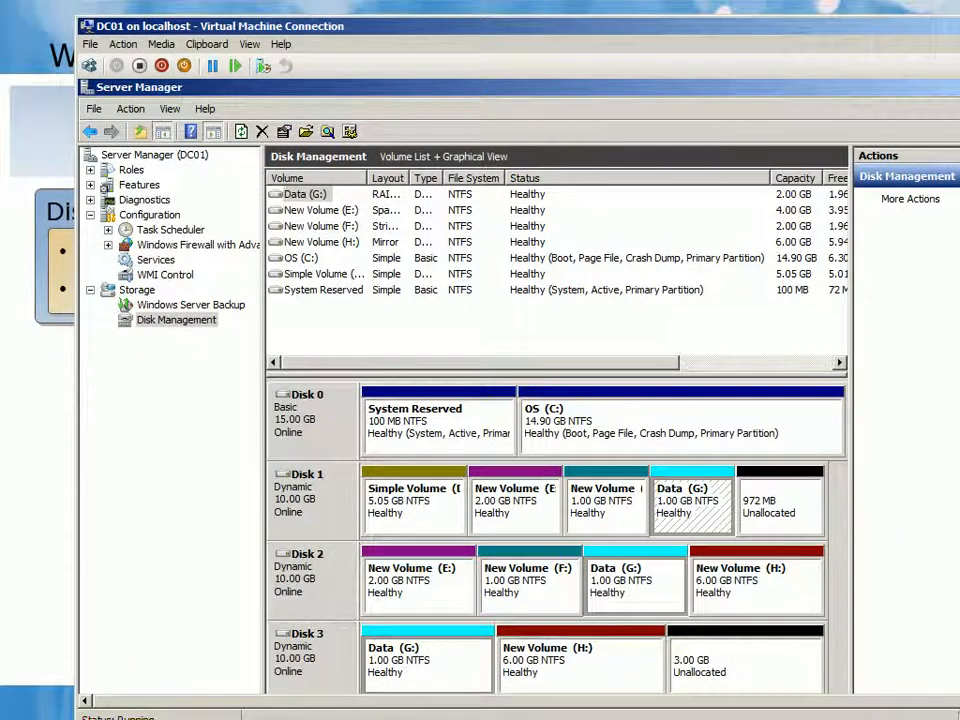